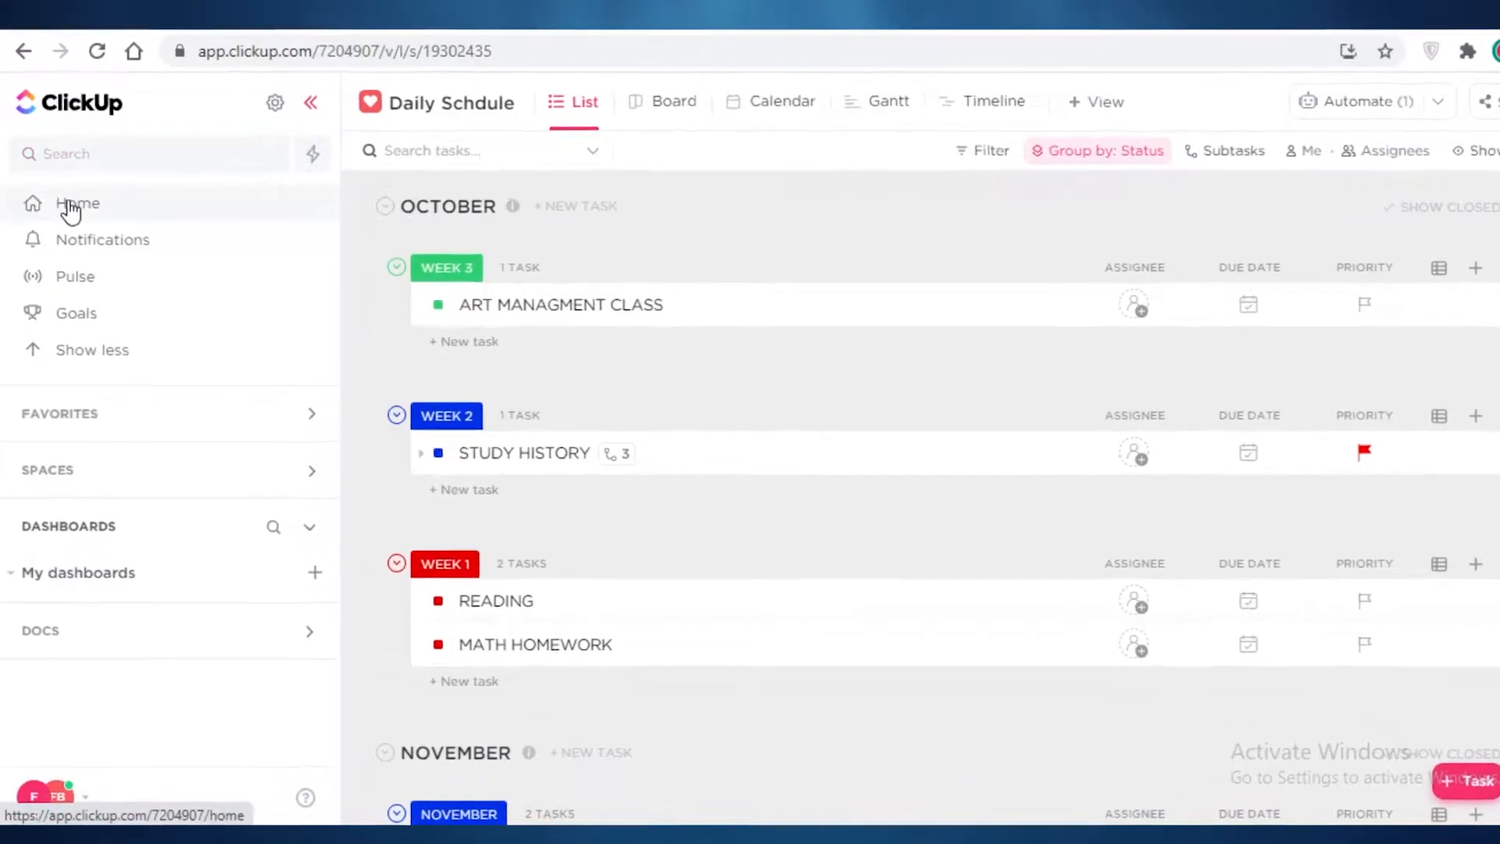
- Open the Home page, look over its My Work section and shorten the main navigation list
{"action": "left_click", "coordinate": [69, 206]}
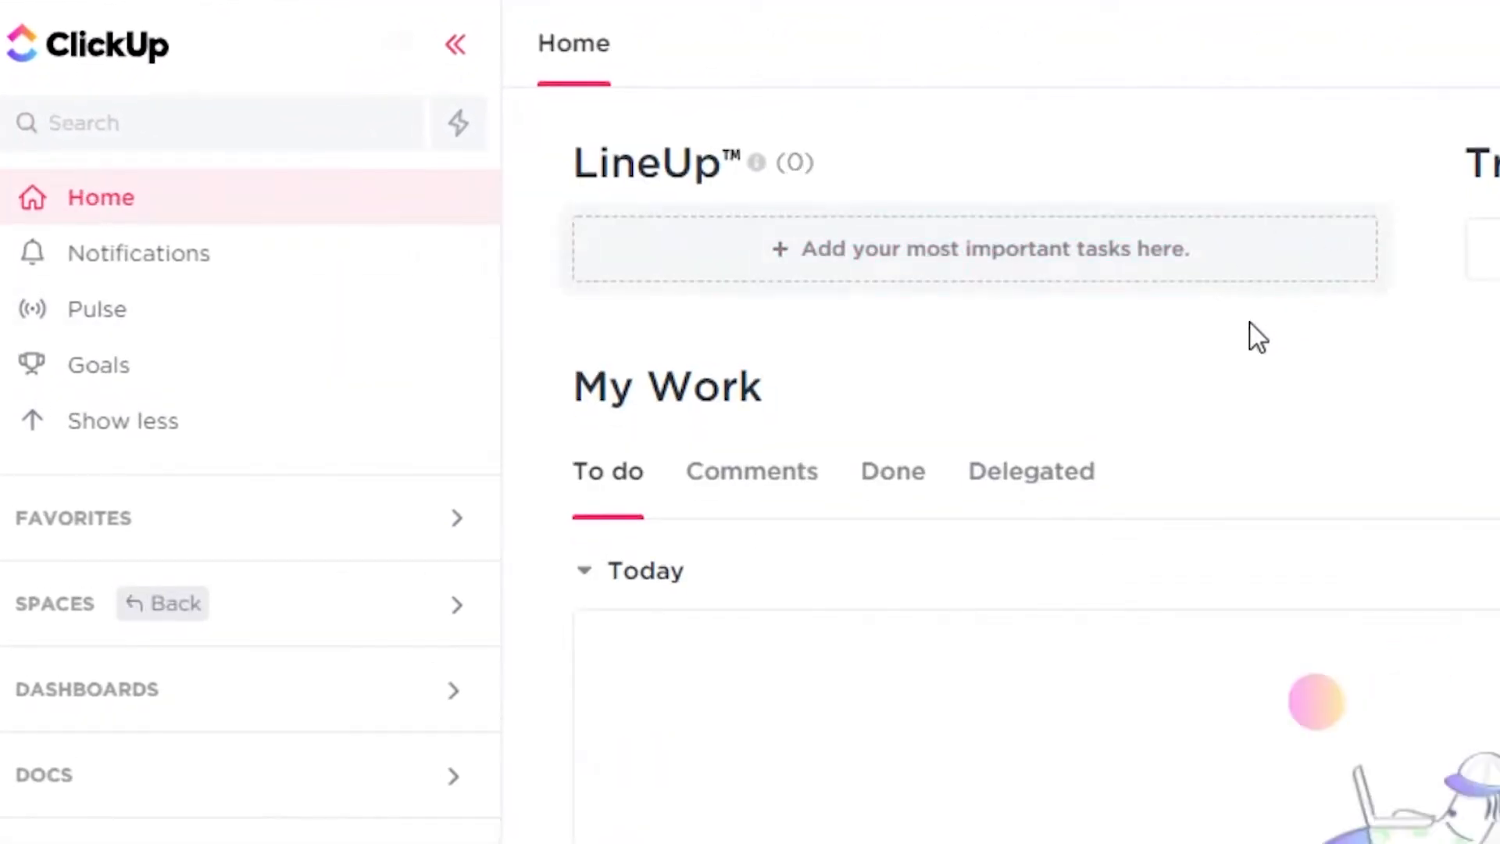
{"action": "scroll", "coordinate": [739, 469], "scroll_direction": "down", "scroll_amount": 3}
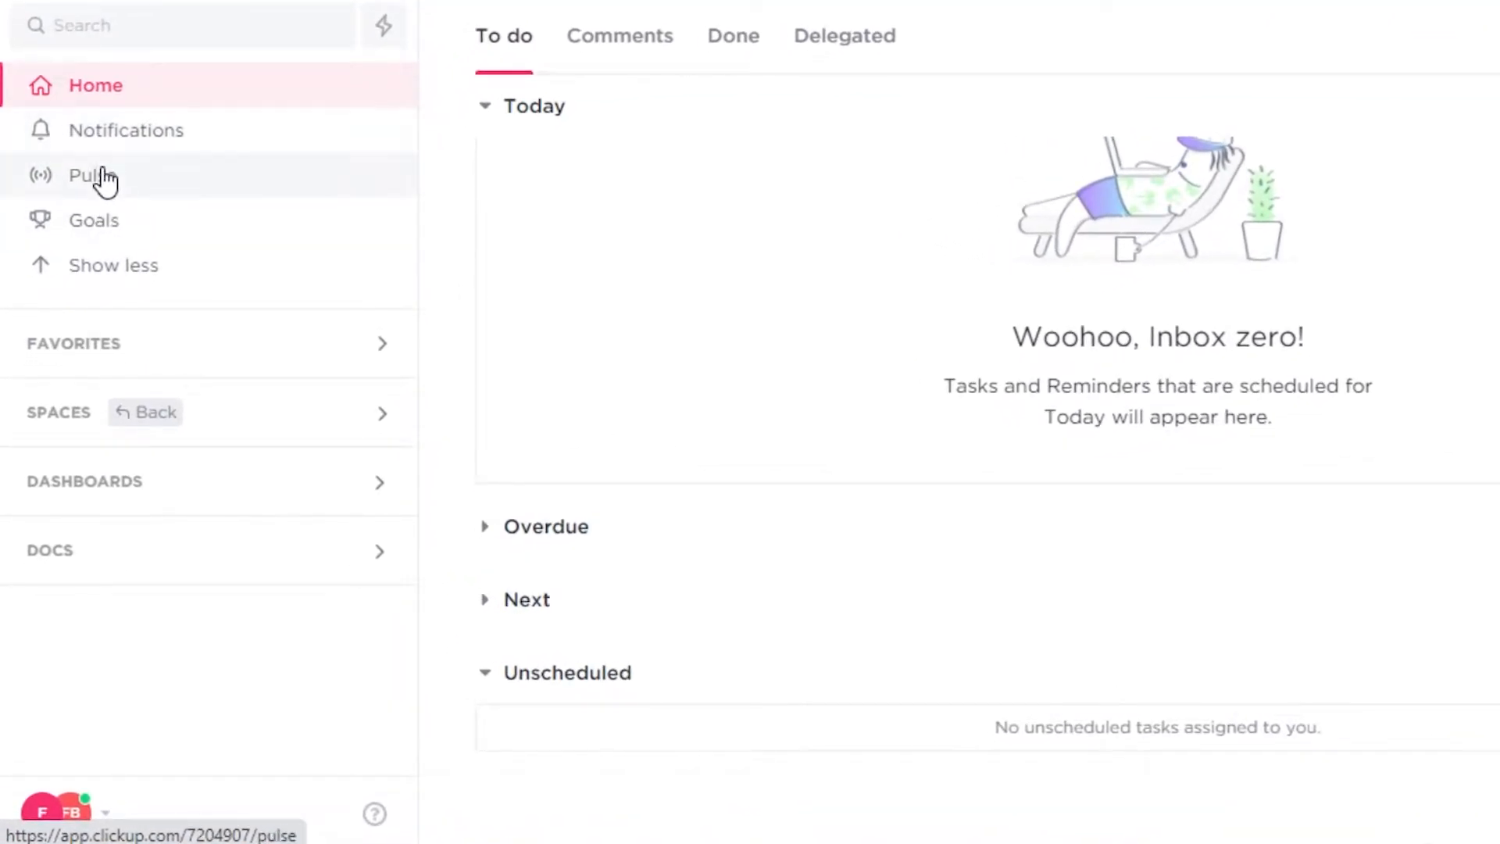
{"action": "left_click", "coordinate": [73, 268]}
{"action": "left_click", "coordinate": [138, 265]}
{"action": "left_click", "coordinate": [138, 265]}
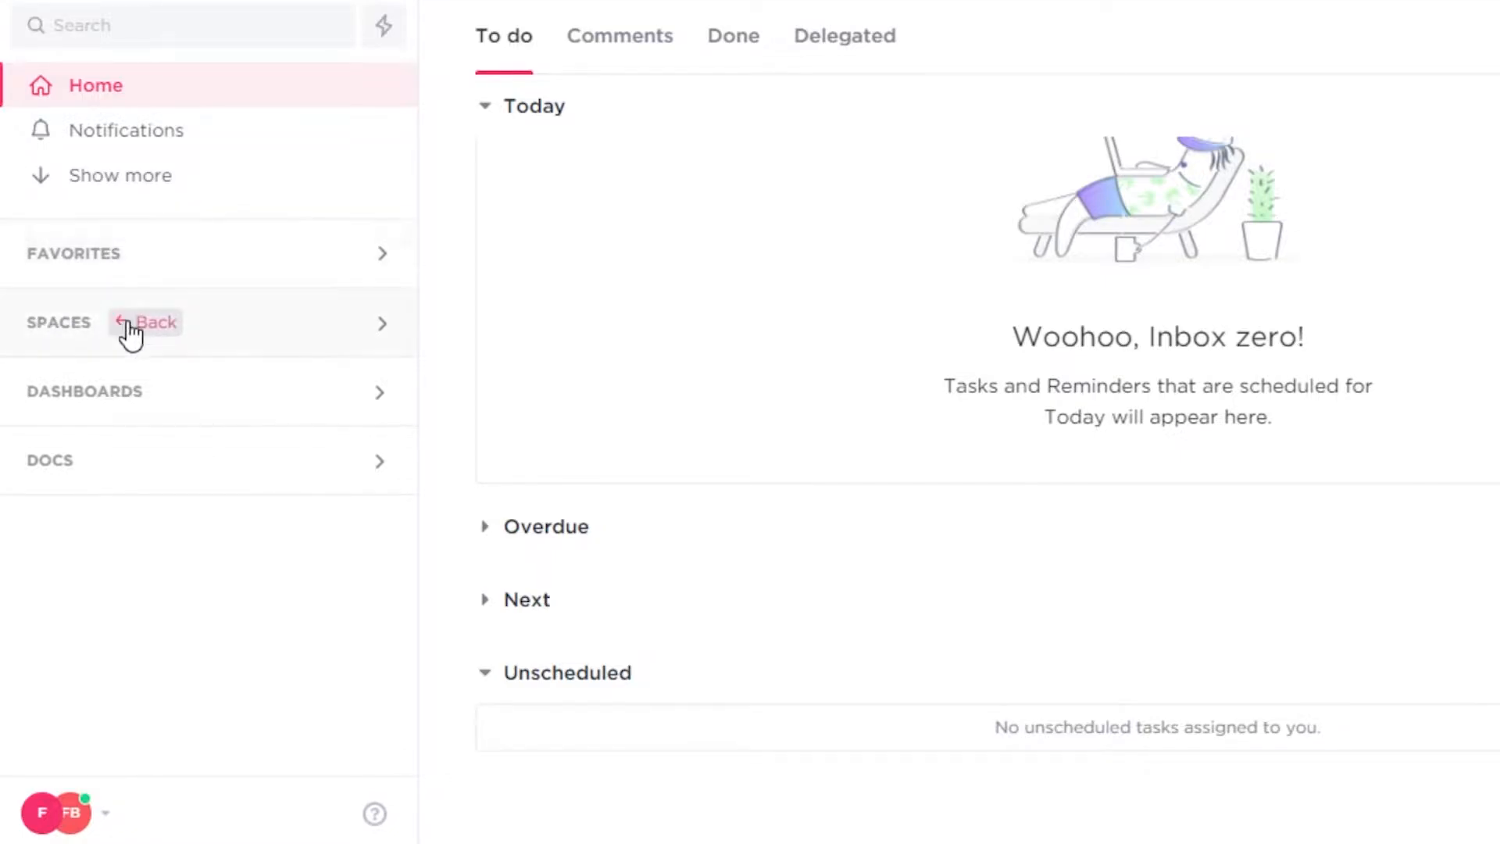
- Expand the Spaces list and show the tasks from Everything
{"action": "left_click", "coordinate": [352, 331]}
{"action": "scroll", "coordinate": [129, 473], "scroll_direction": "down", "scroll_amount": 1}
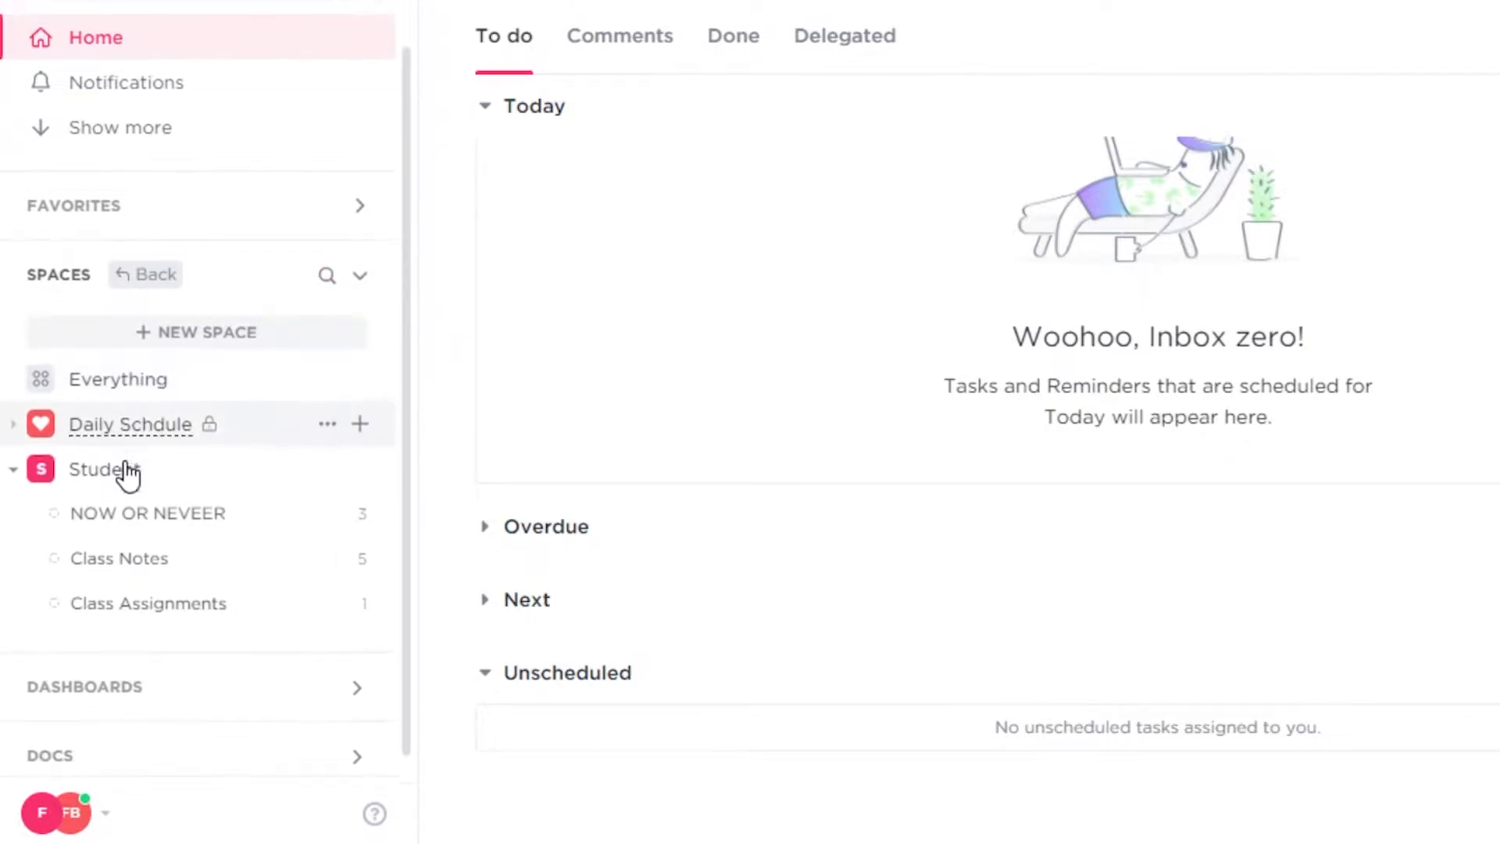
{"action": "left_click", "coordinate": [100, 386]}
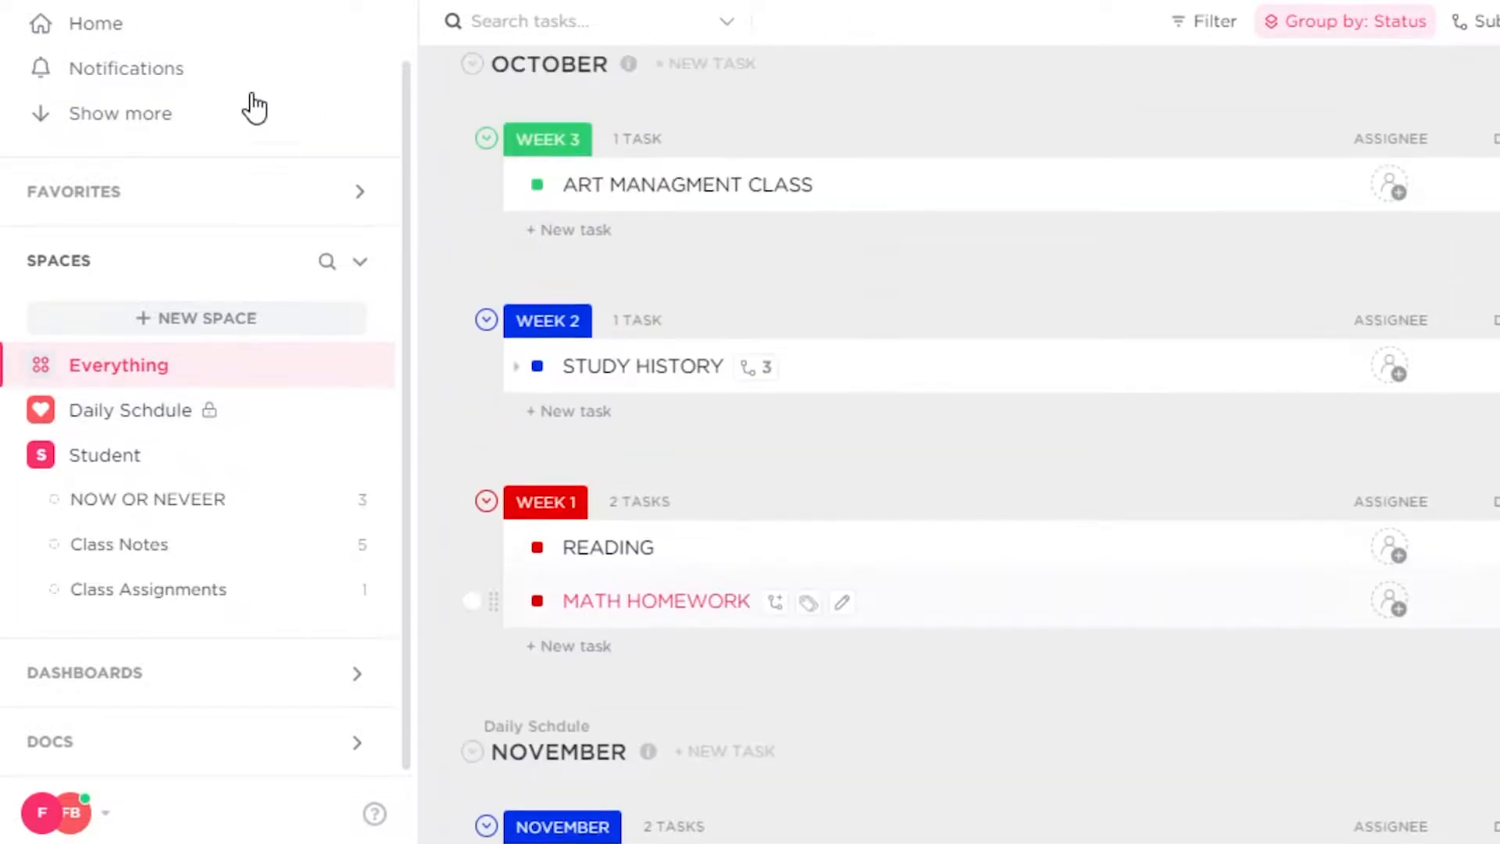
- Look over the workspace and personal settings menu, then close it
{"action": "scroll", "coordinate": [121, 313], "scroll_direction": "up", "scroll_amount": 1}
{"action": "left_click", "coordinate": [74, 815]}
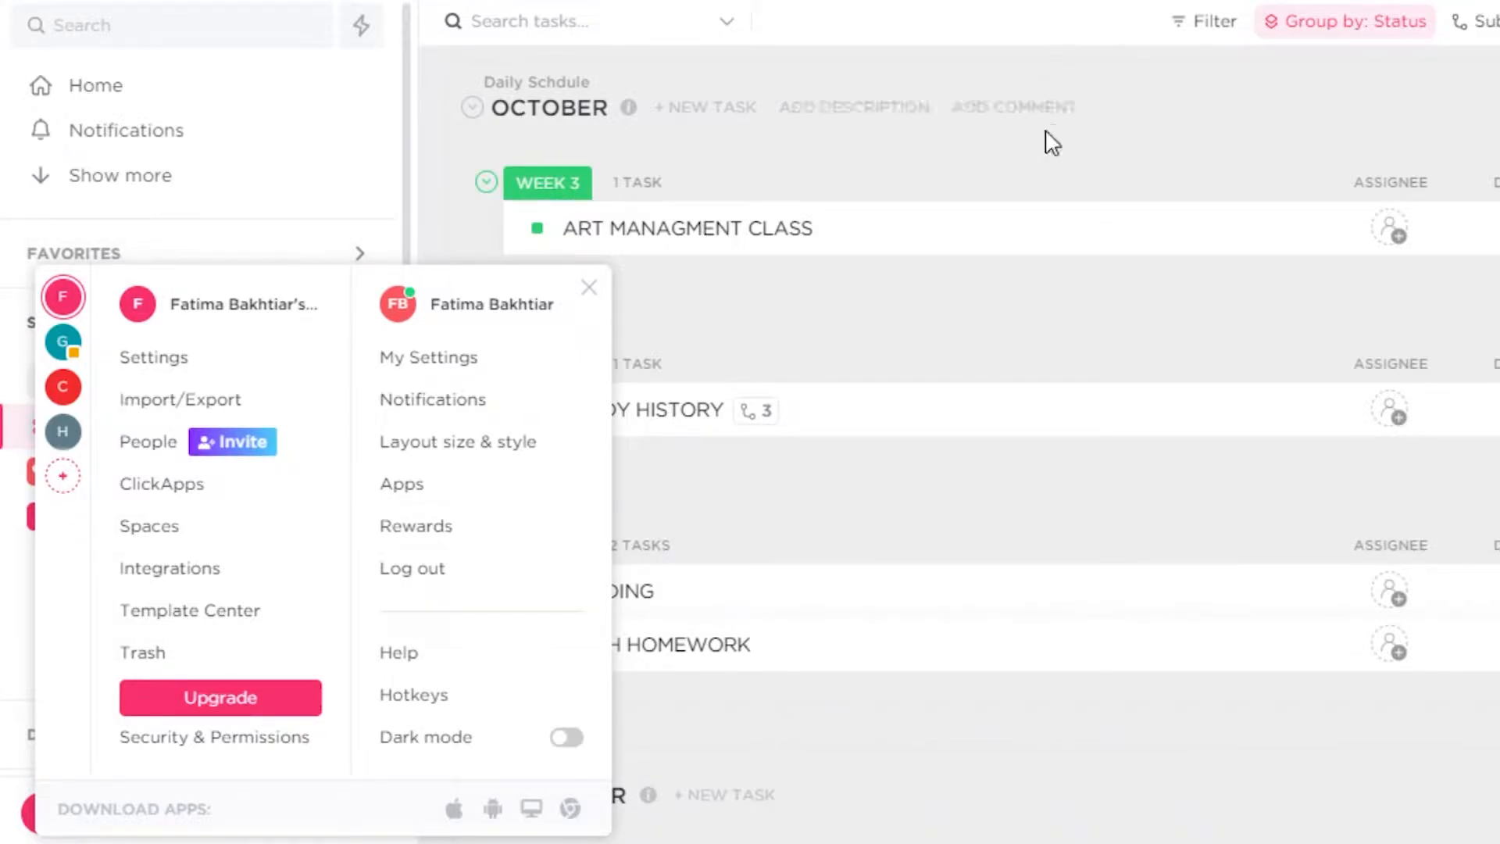
{"action": "left_click", "coordinate": [1123, 52]}
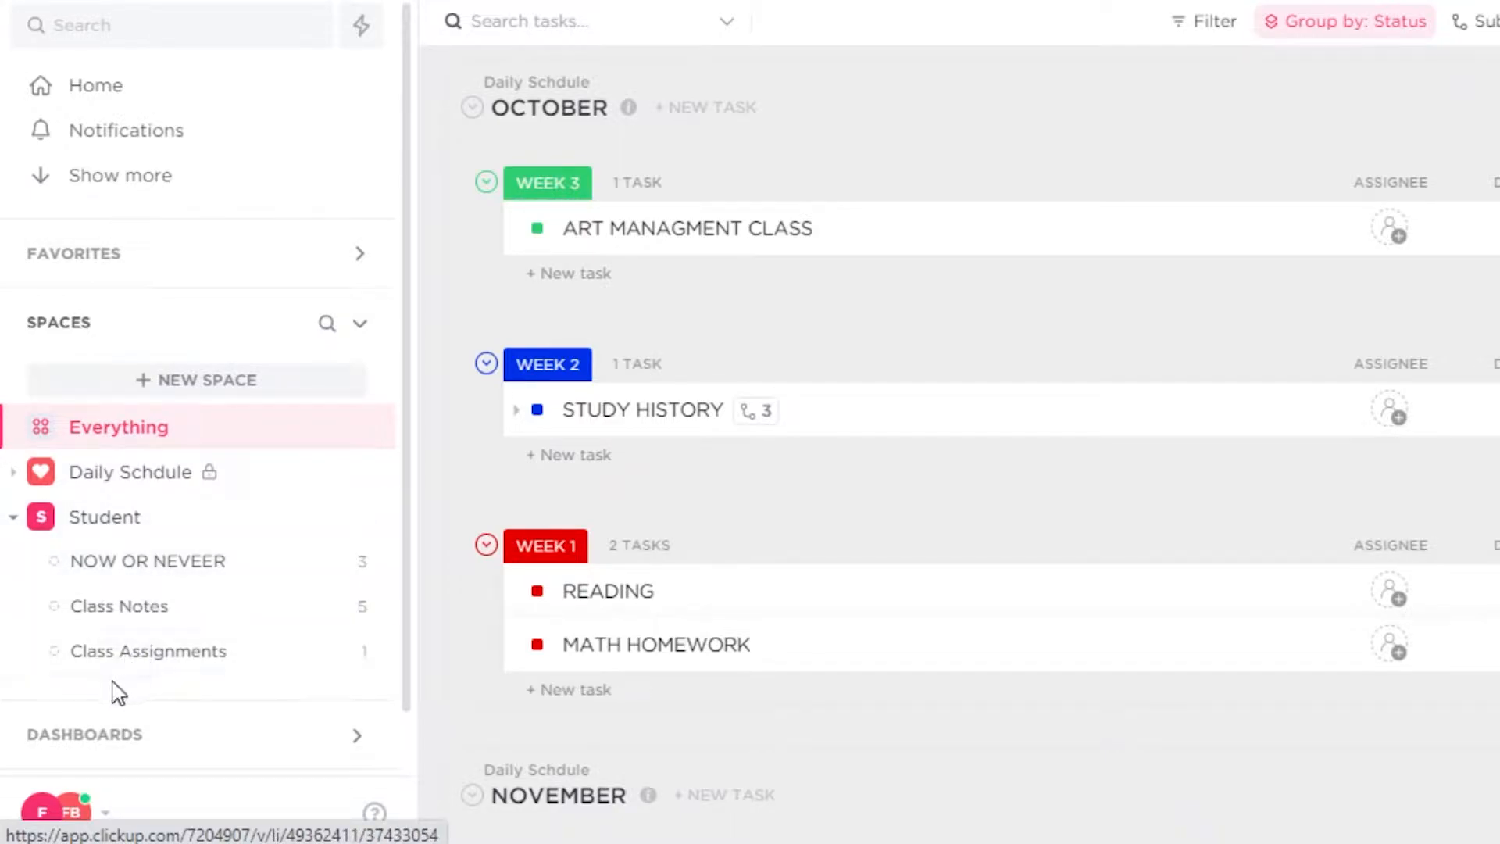
- Expand the Dashboards section and look through the task lists of the Daily Schdule and Student spaces
{"action": "scroll", "coordinate": [195, 461], "scroll_direction": "down", "scroll_amount": 1}
{"action": "left_click", "coordinate": [175, 677]}
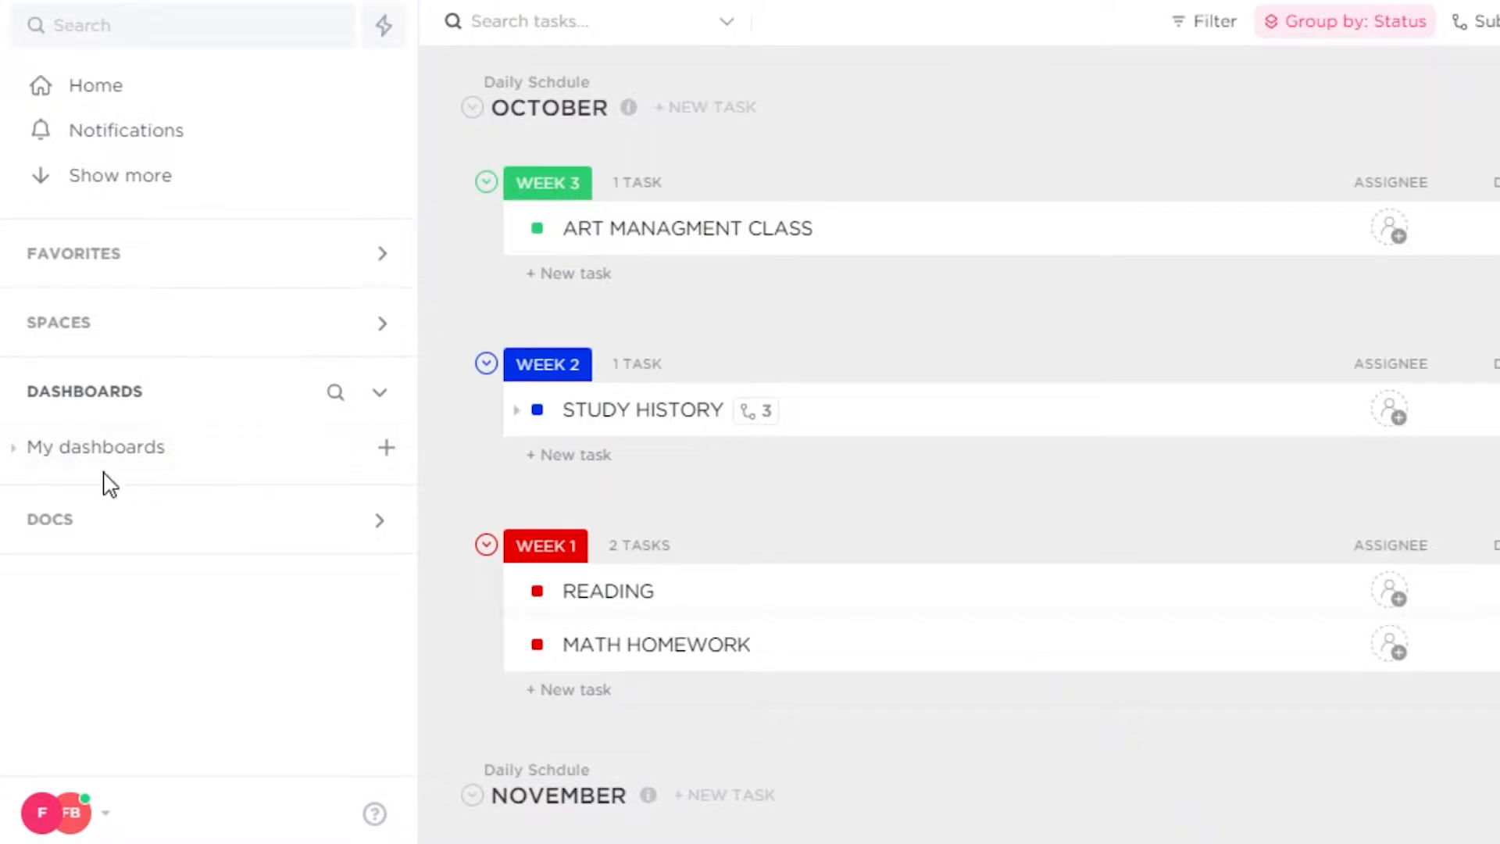
{"action": "scroll", "coordinate": [715, 129], "scroll_direction": "down", "scroll_amount": 15}
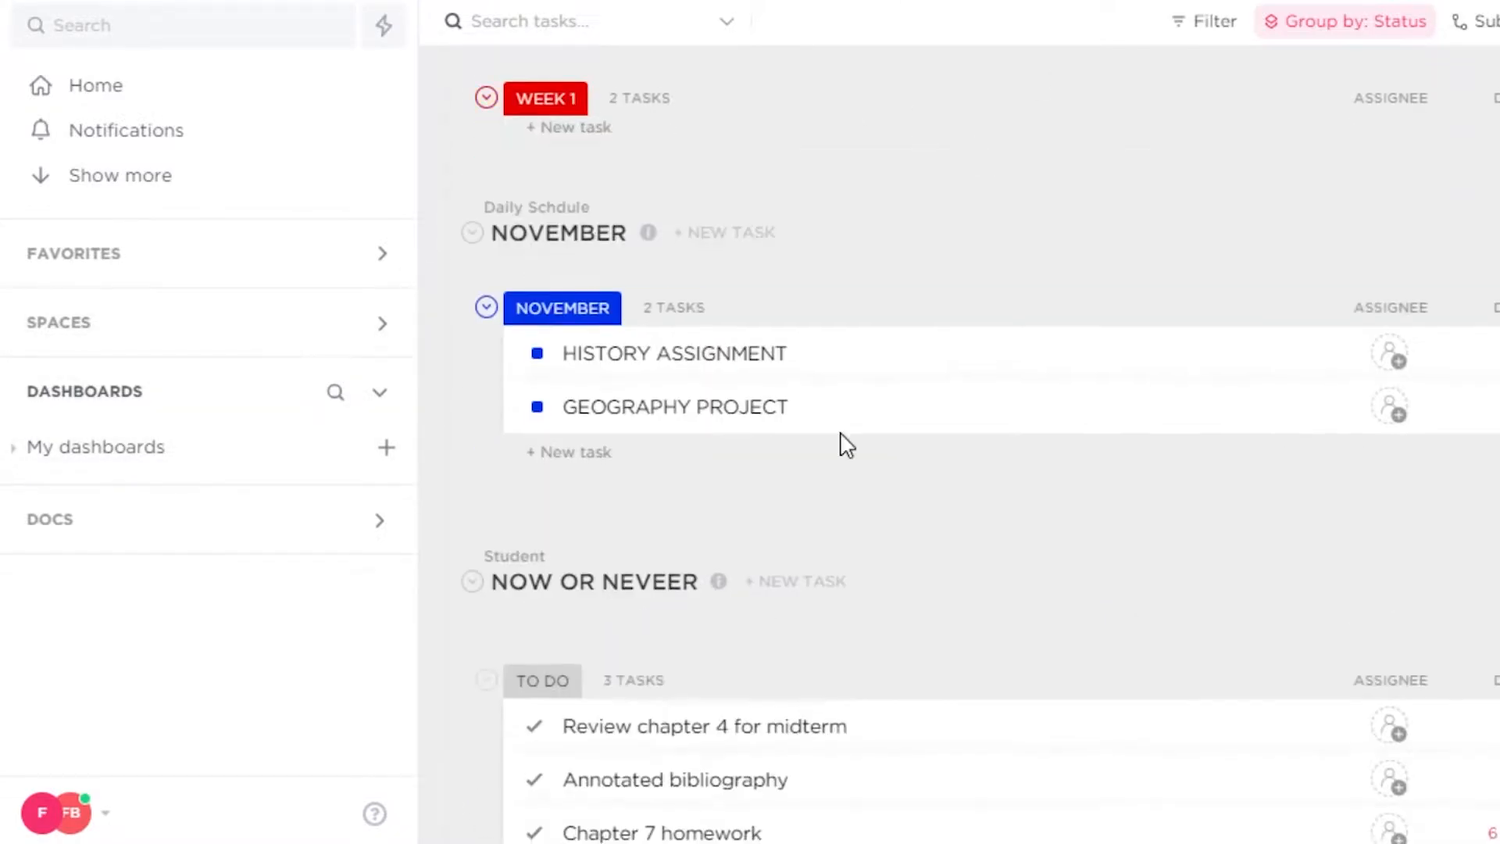
{"action": "scroll", "coordinate": [737, 425], "scroll_direction": "up", "scroll_amount": 7}
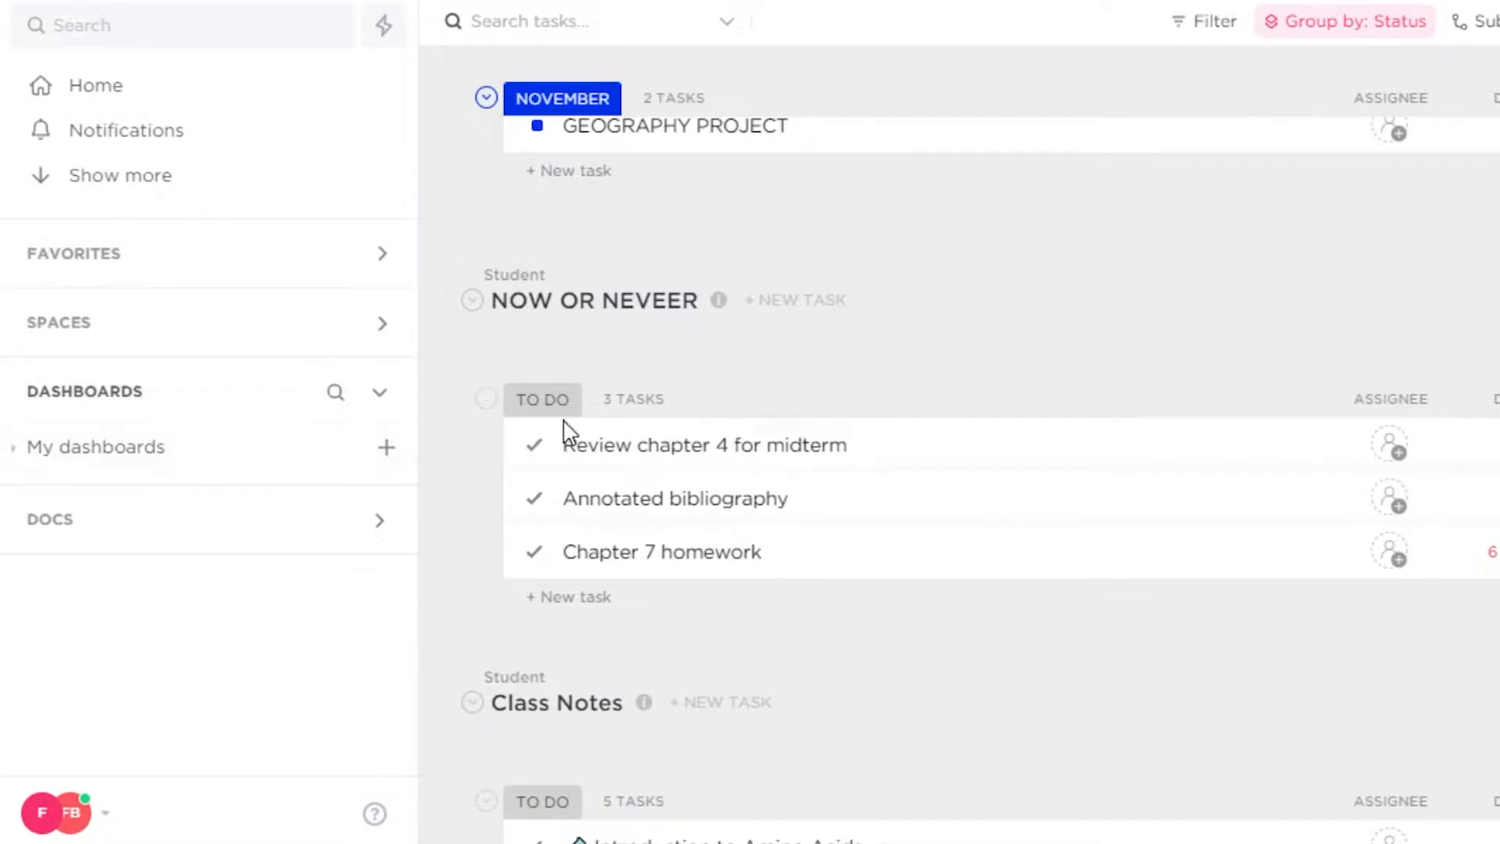
{"action": "scroll", "coordinate": [545, 426], "scroll_direction": "up", "scroll_amount": 8}
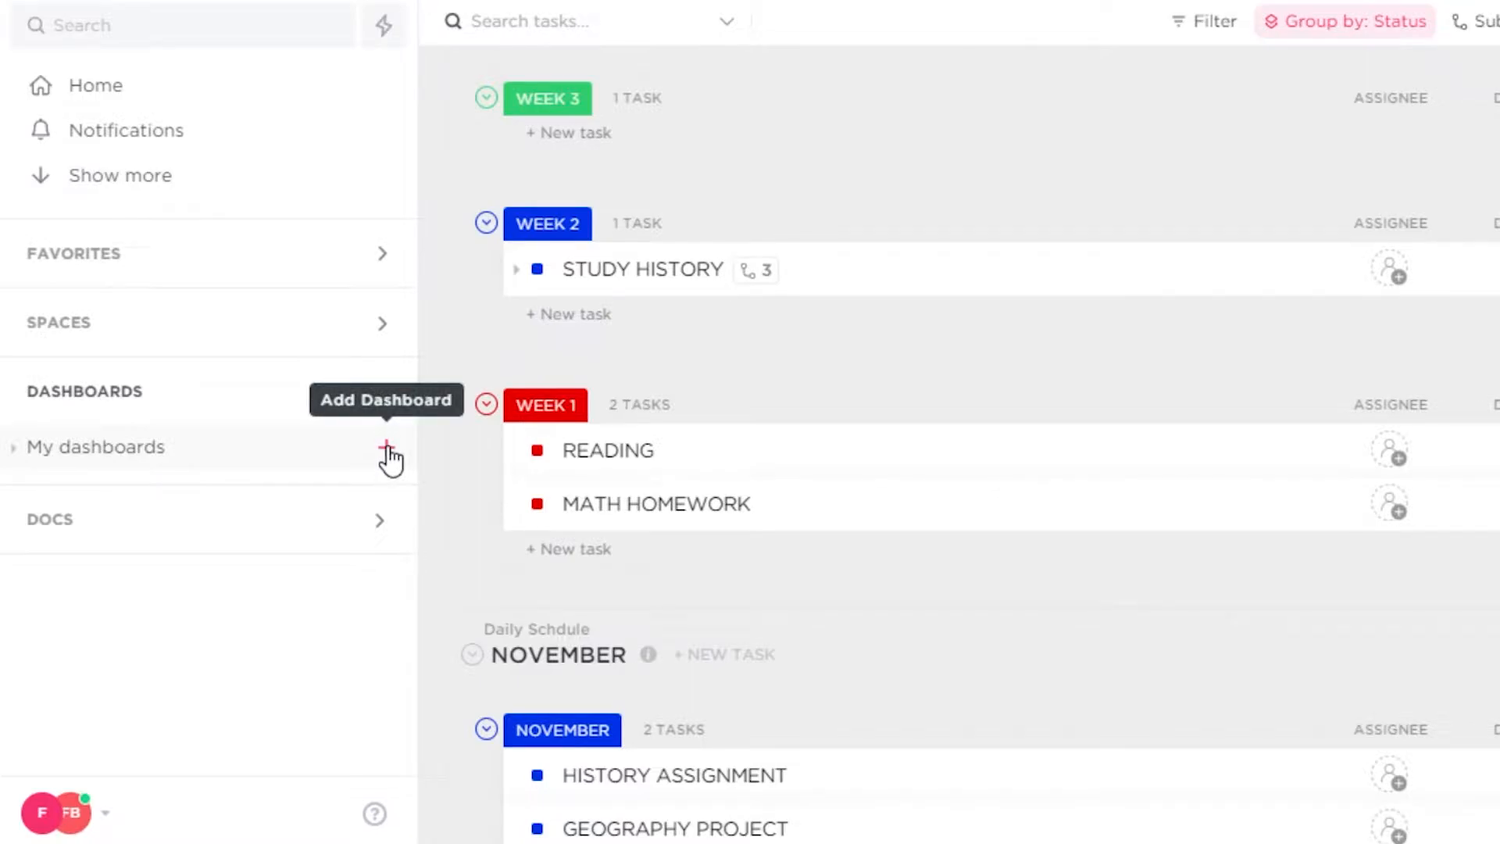
- Create a new dashboard named "daily dashboard" and dismiss the notice about edit and view mode
{"action": "left_click", "coordinate": [387, 451]}
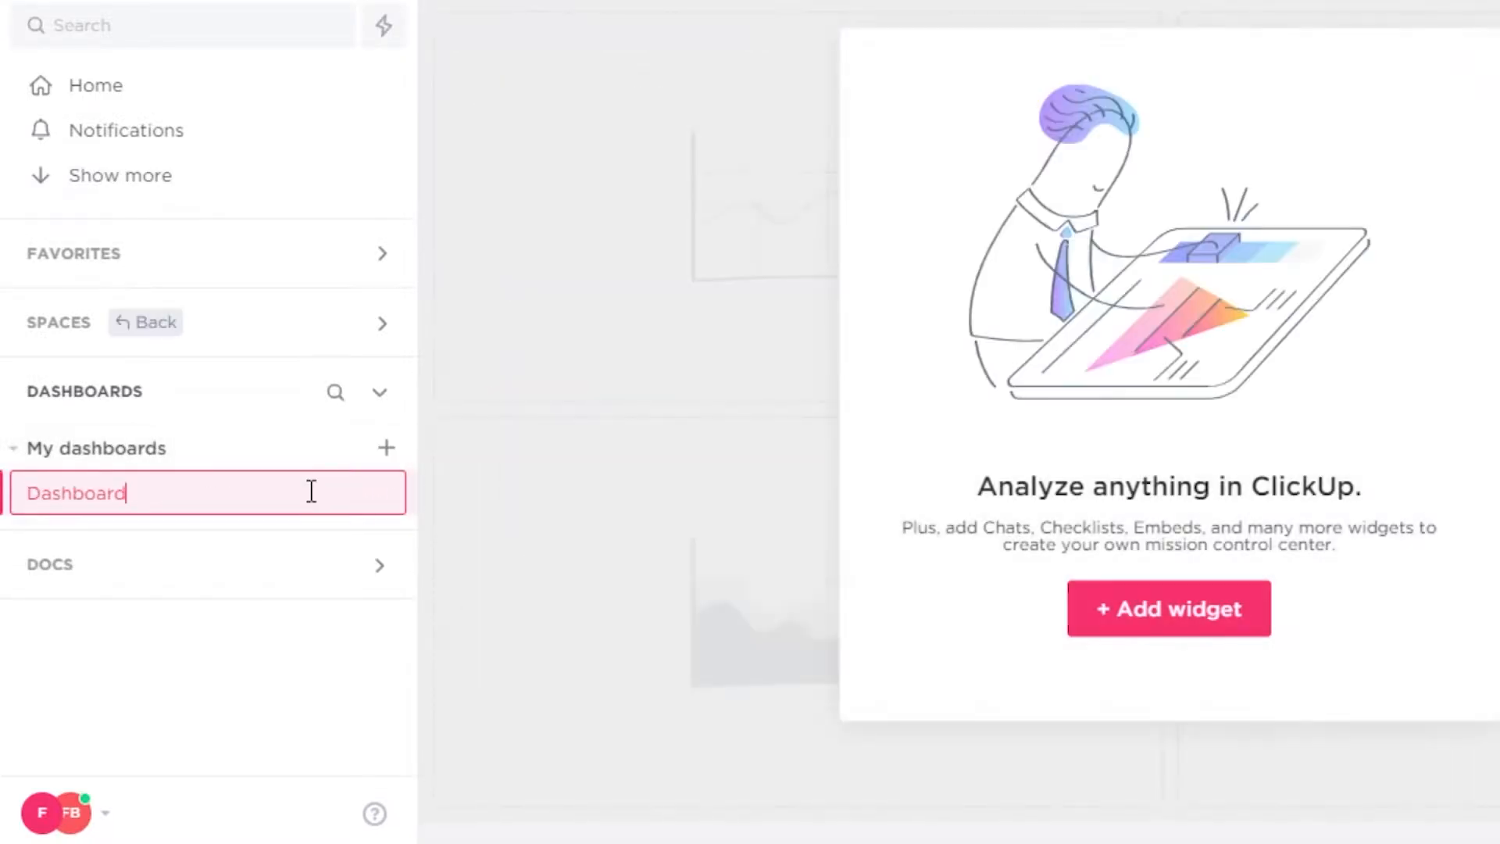
{"action": "key", "text": "ctrl+a"}
{"action": "type", "text": "d"}
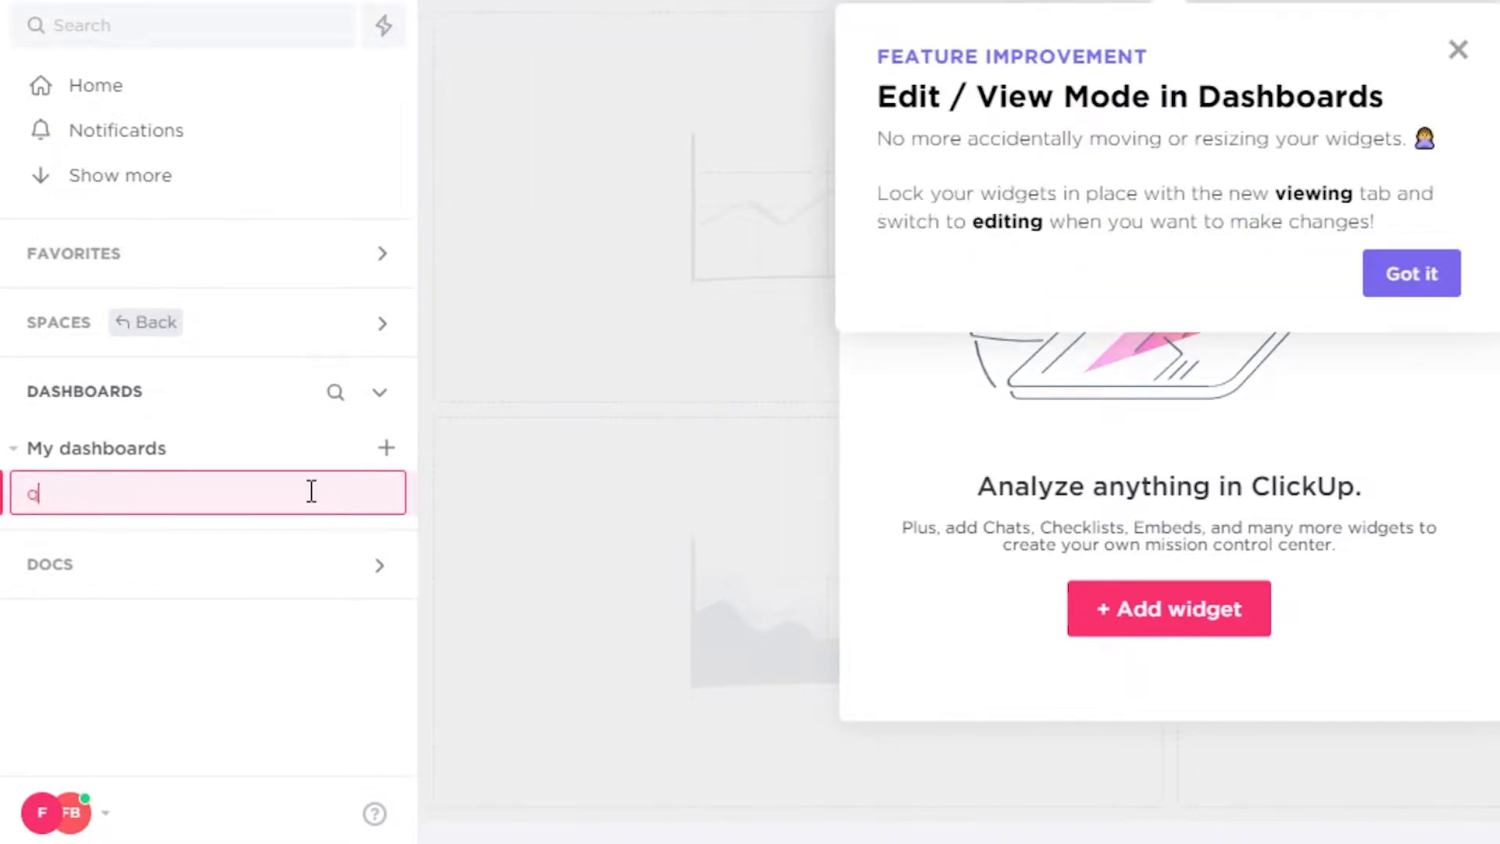
{"action": "key", "text": "BackSpace"}
{"action": "type", "text": "d"}
{"action": "key", "text": "BackSpace"}
{"action": "type", "text": "d"}
{"action": "key", "text": "BackSpace"}
{"action": "type", "text": "daily dashboard"}
{"action": "key", "text": "Return"}
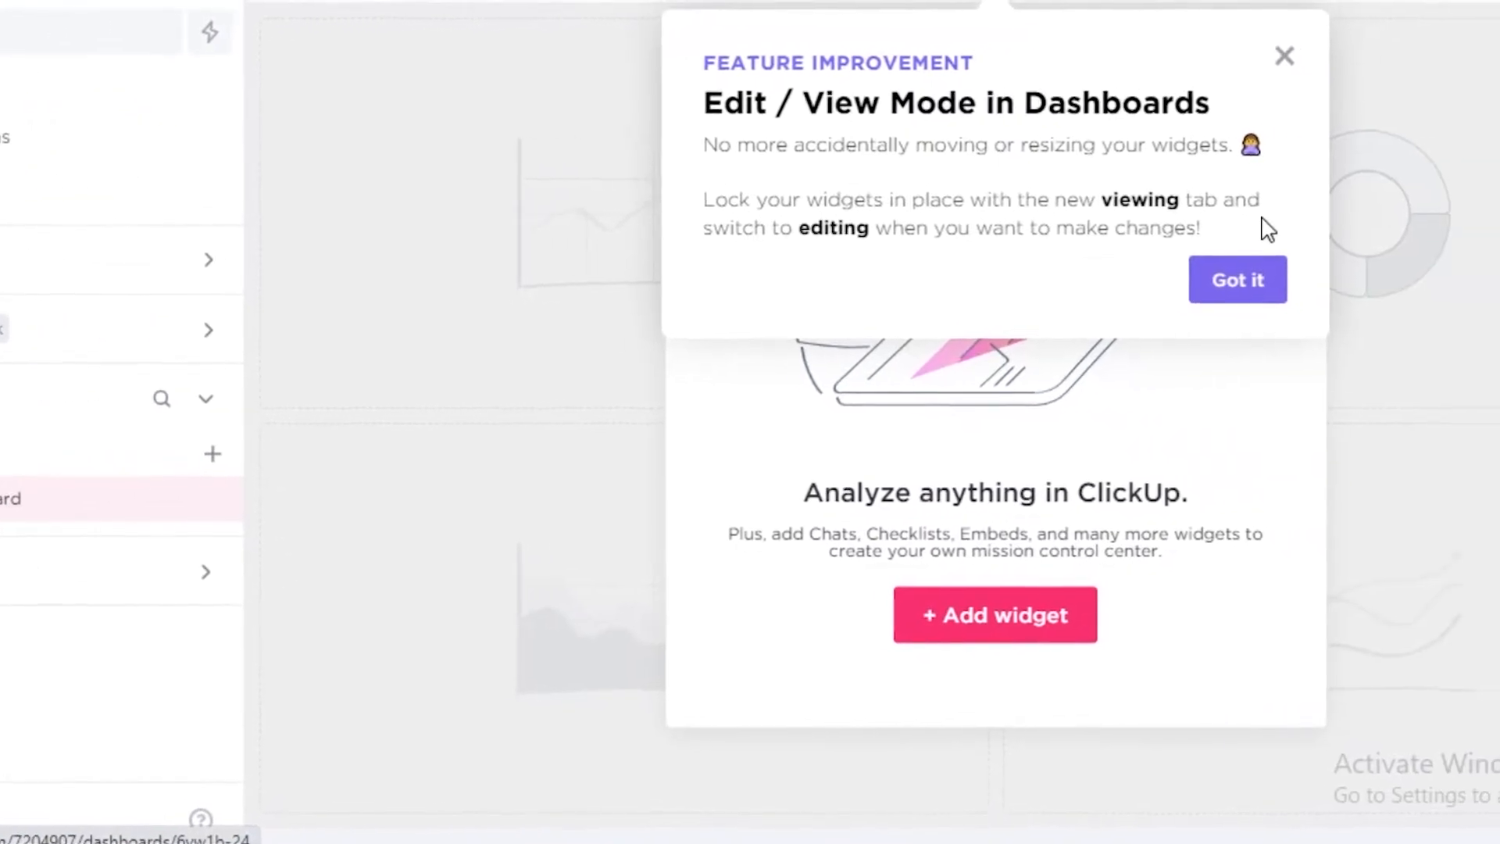
{"action": "left_click", "coordinate": [1411, 273]}
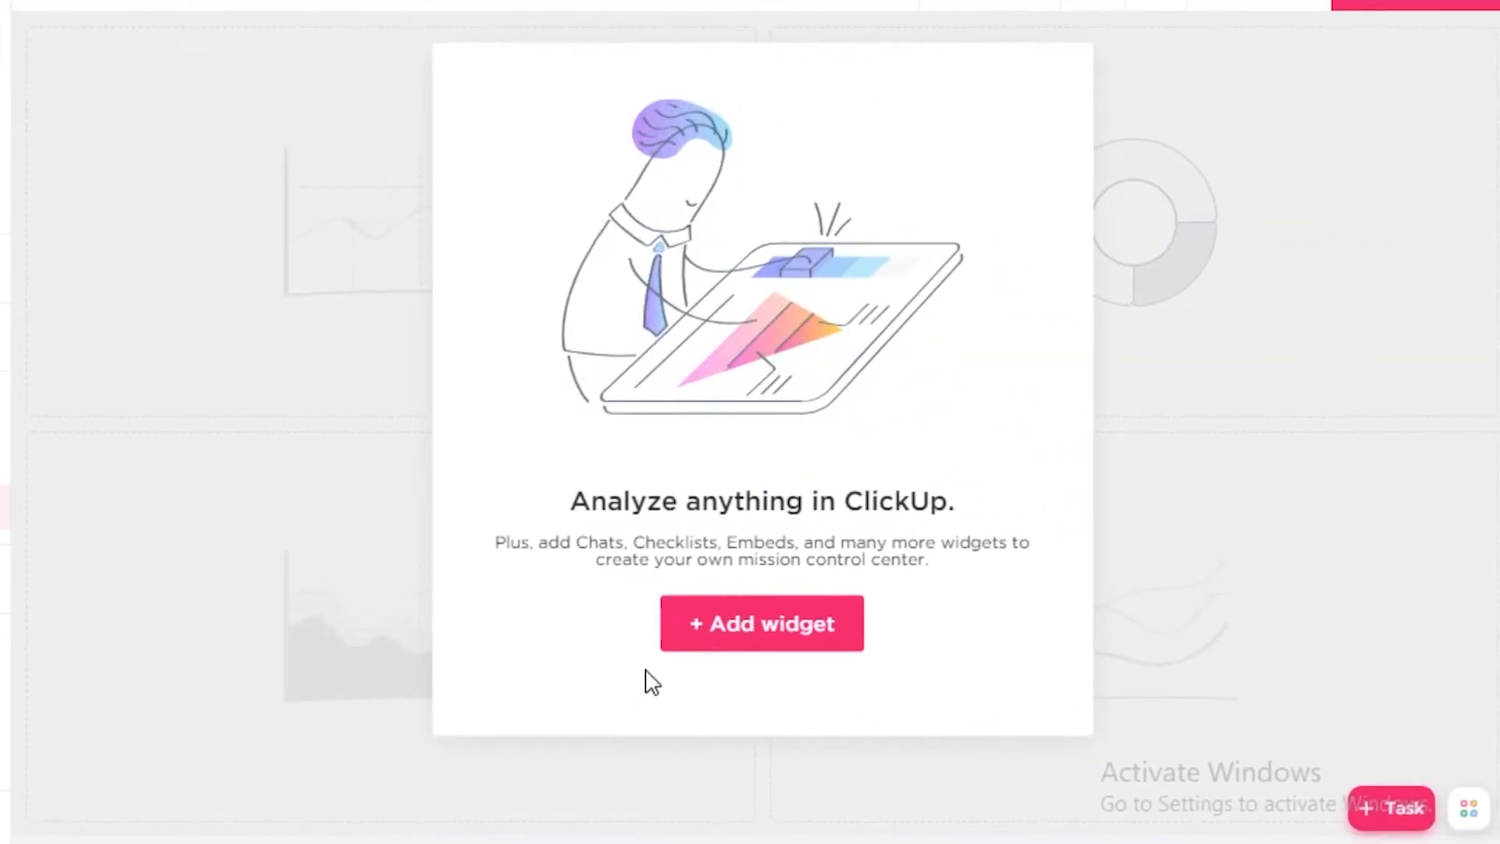
- Start adding a widget and browse the widget categories from Custom through to Priorities
{"action": "left_click", "coordinate": [707, 625]}
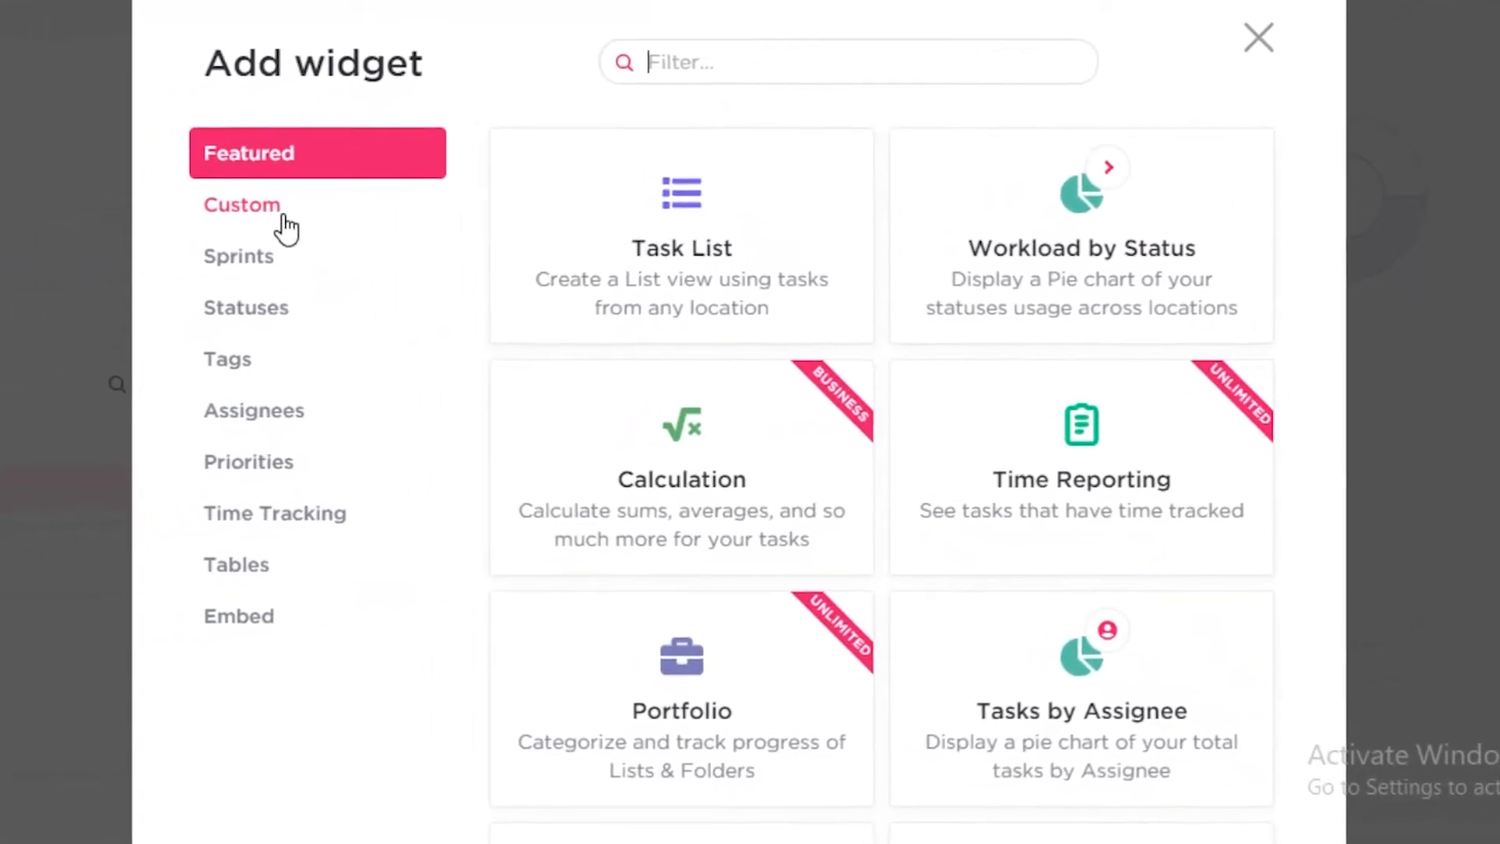
{"action": "left_click", "coordinate": [283, 227]}
{"action": "left_click", "coordinate": [277, 257]}
{"action": "left_click", "coordinate": [261, 307]}
{"action": "left_click", "coordinate": [248, 362]}
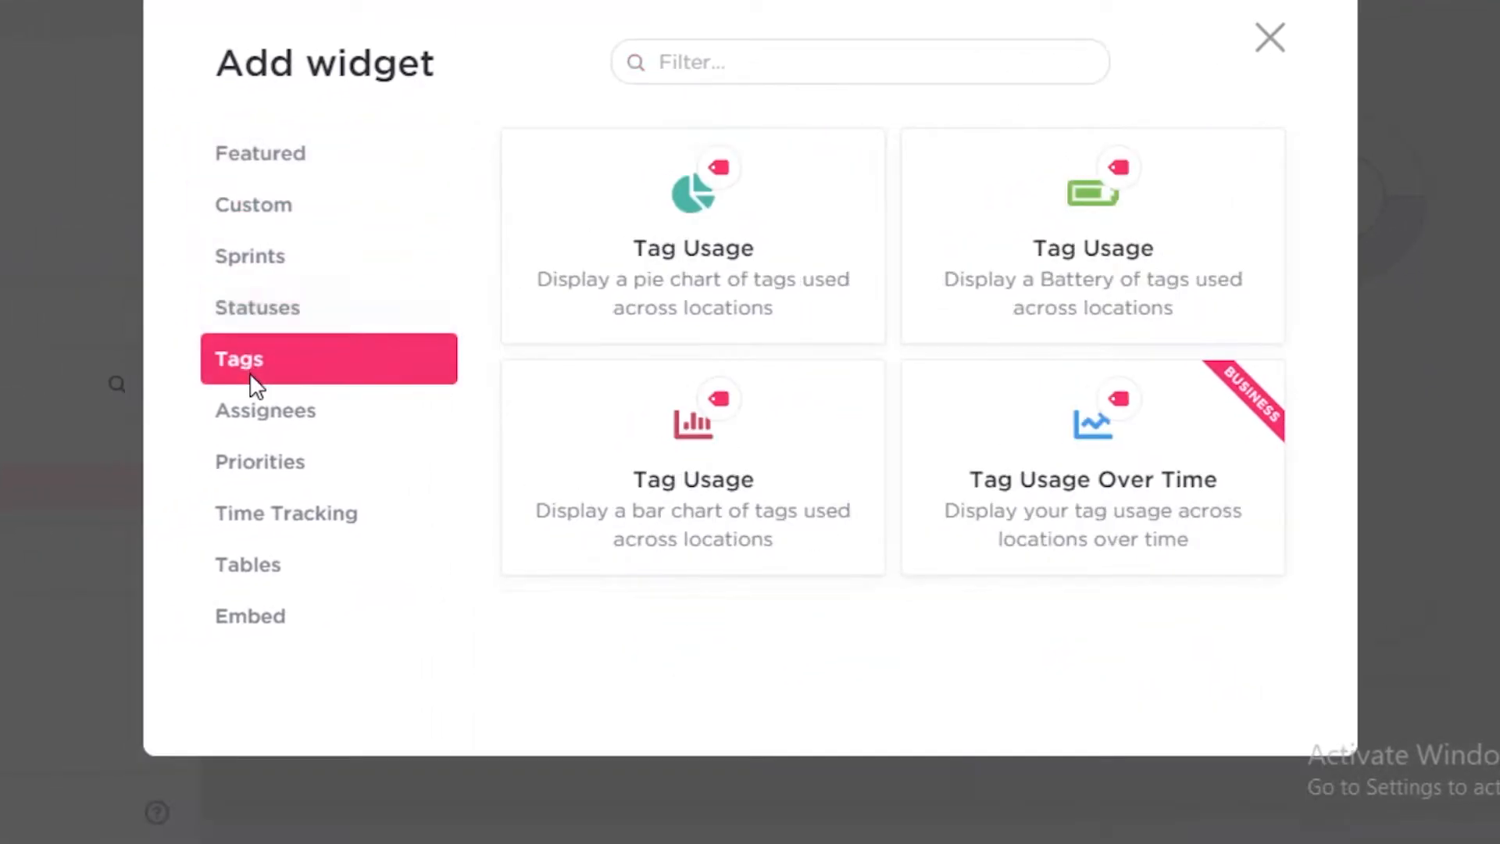
{"action": "left_click", "coordinate": [241, 414]}
{"action": "left_click", "coordinate": [246, 473]}
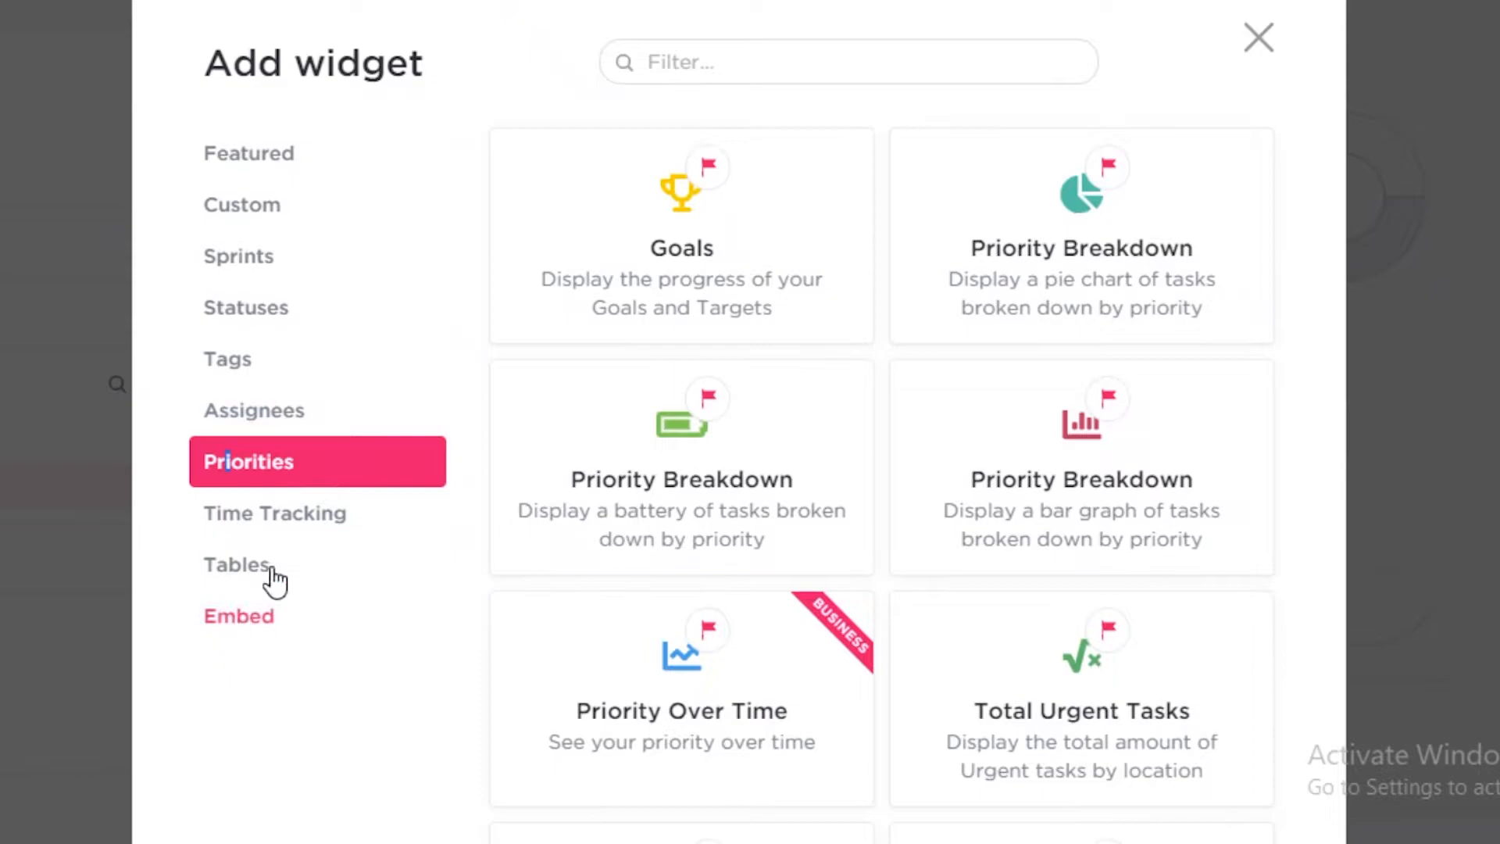
- Choose the Priority Breakdown bar graph widget and expand the Daily Schdule and Student spaces among its location choices
{"action": "left_click", "coordinate": [1073, 432]}
{"action": "scroll", "coordinate": [375, 493], "scroll_direction": "down", "scroll_amount": 3}
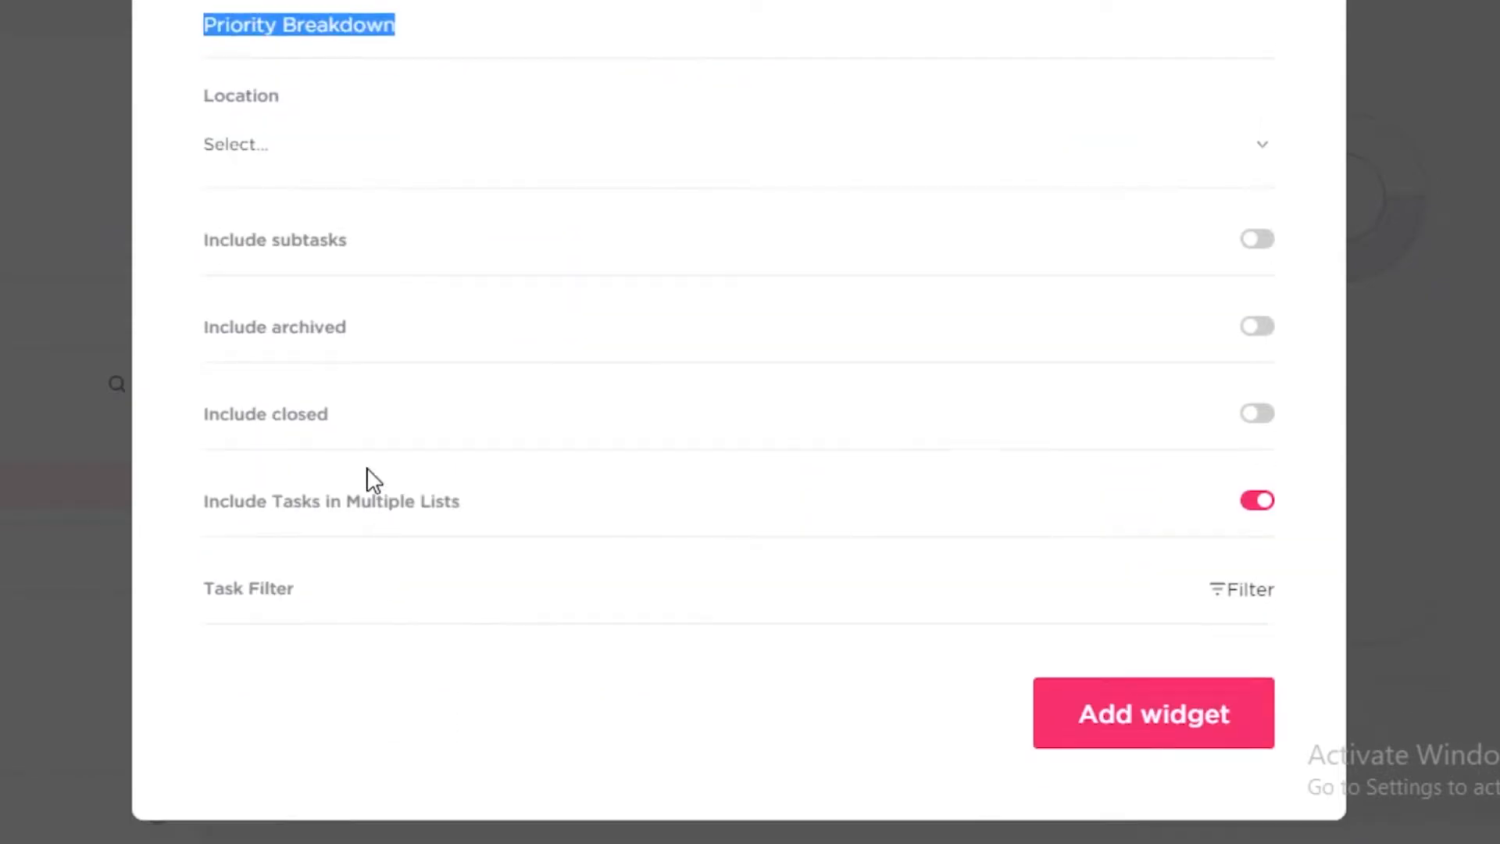
{"action": "left_click", "coordinate": [248, 147]}
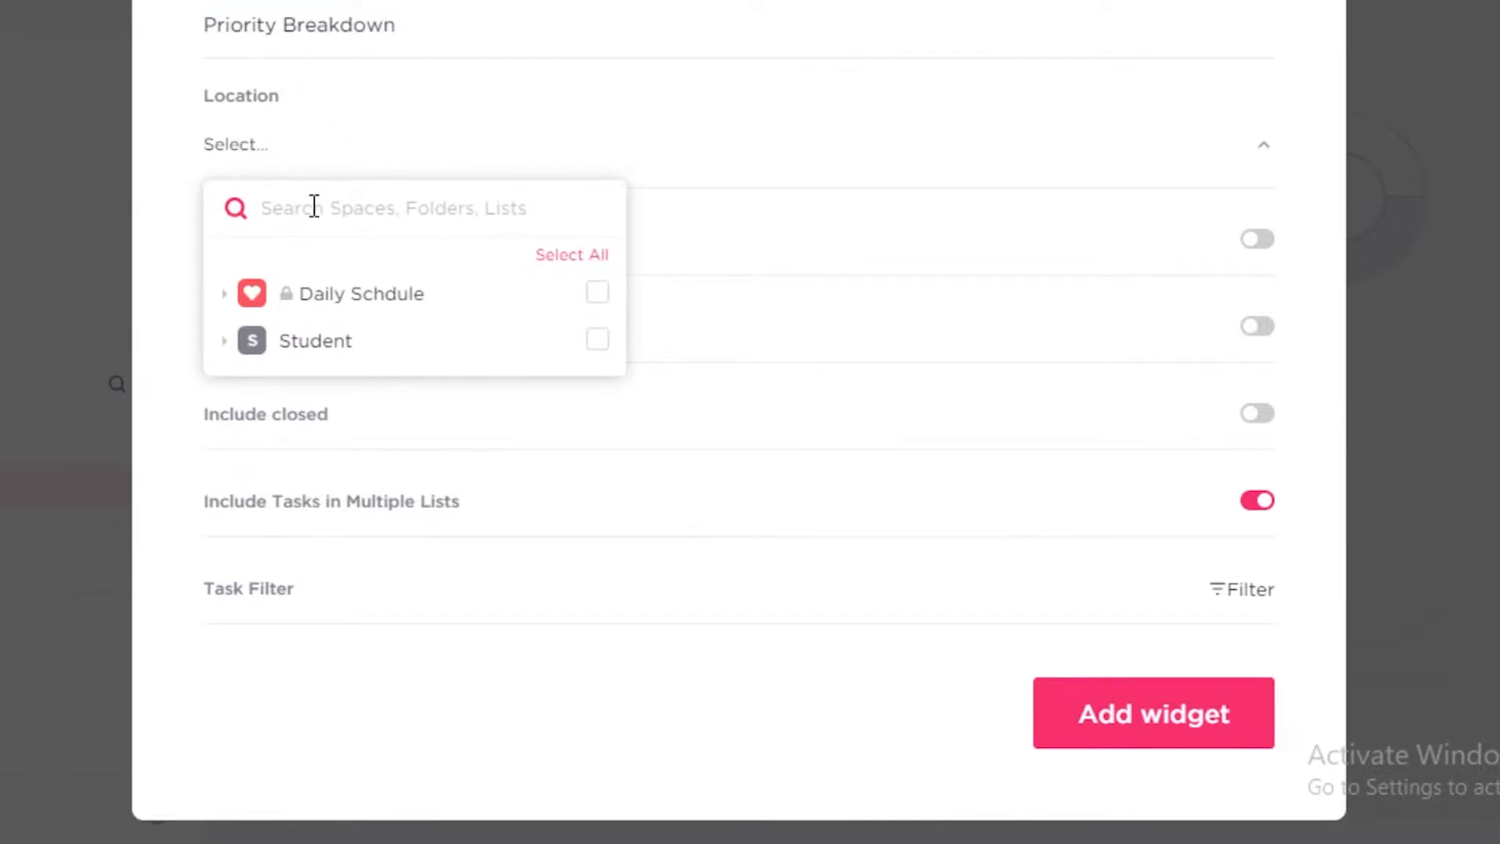
{"action": "left_click", "coordinate": [246, 293]}
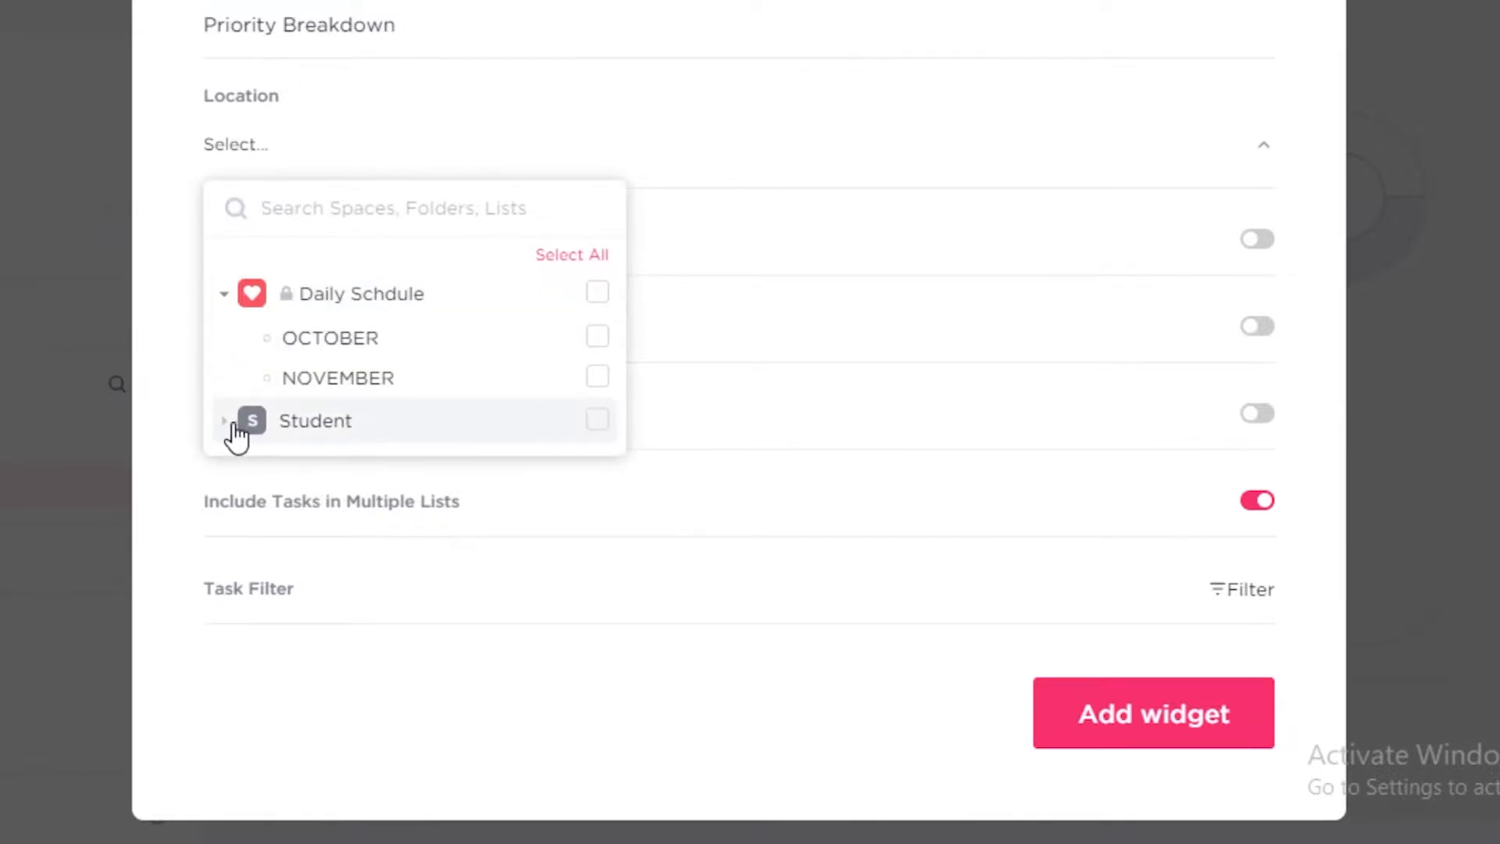
{"action": "left_click", "coordinate": [226, 422]}
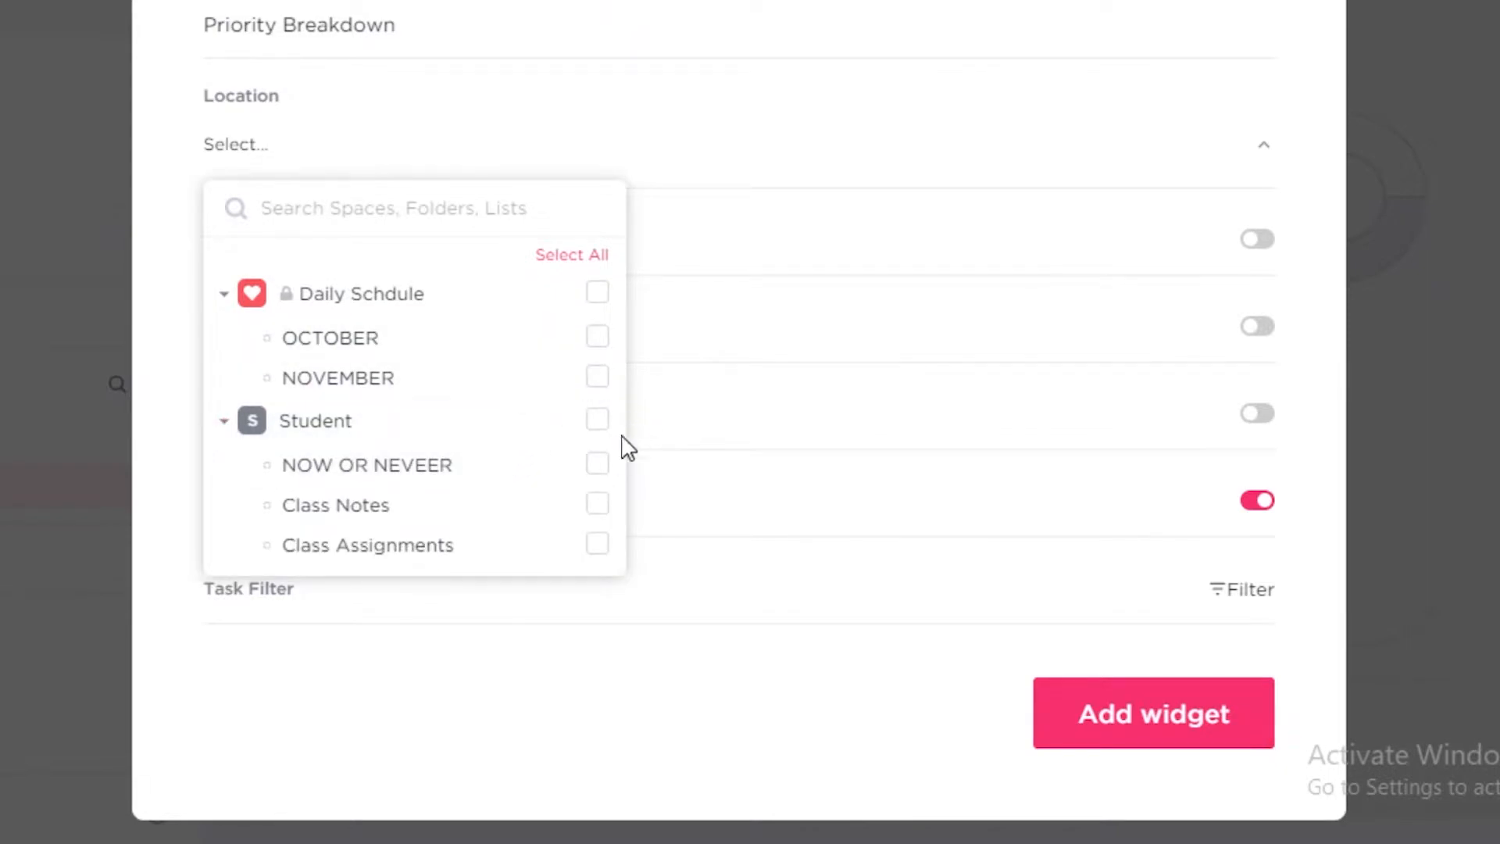
- Try out the Student space, its NOW OR NEVEER list and the Daily Schdule space as the widget's location
{"action": "left_click", "coordinate": [598, 420]}
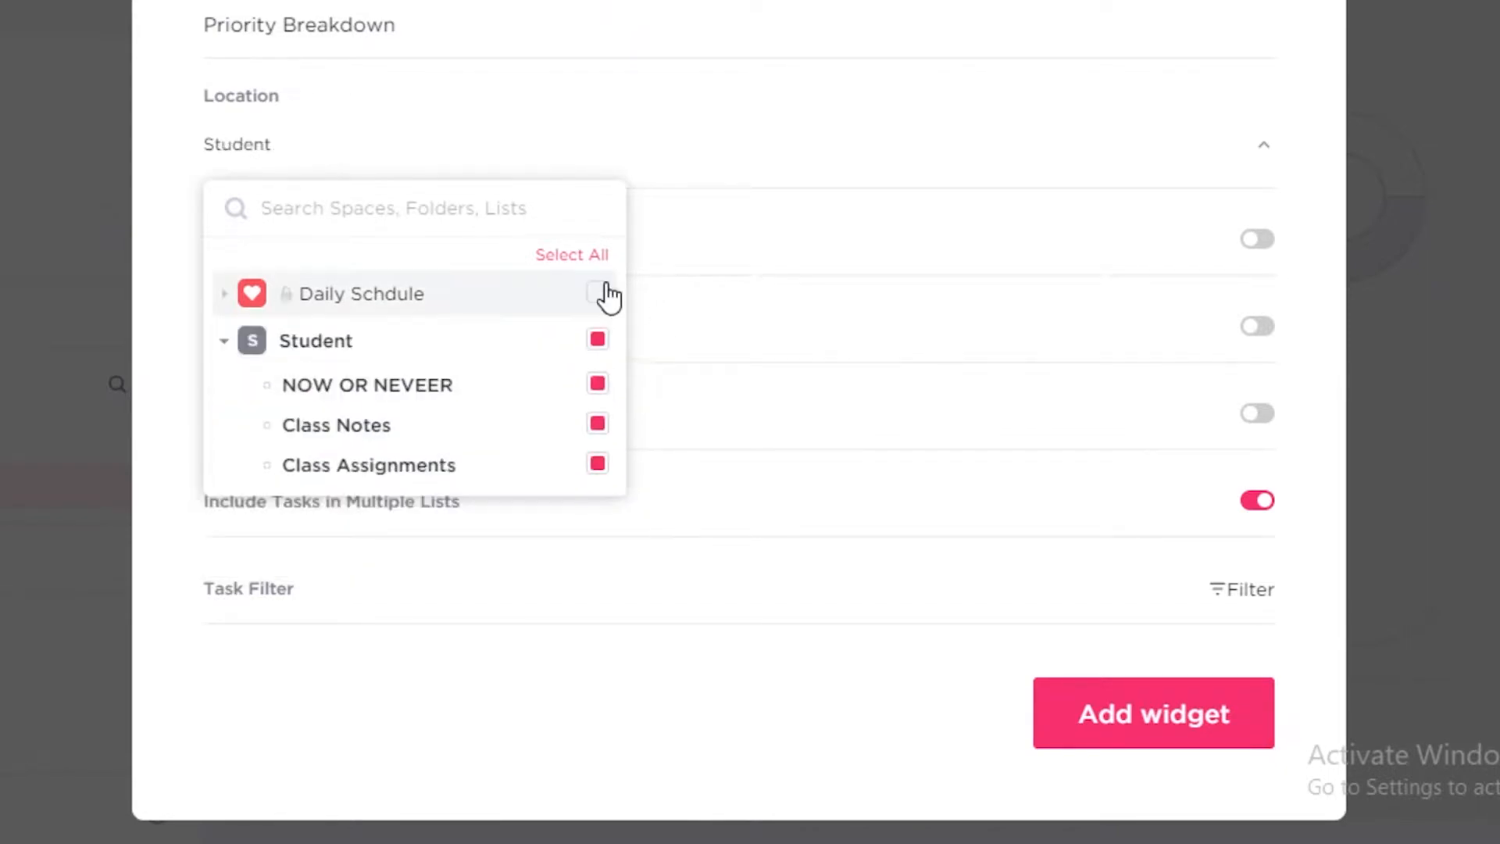
{"action": "left_click", "coordinate": [598, 293]}
{"action": "left_click", "coordinate": [598, 293]}
{"action": "left_click", "coordinate": [598, 295]}
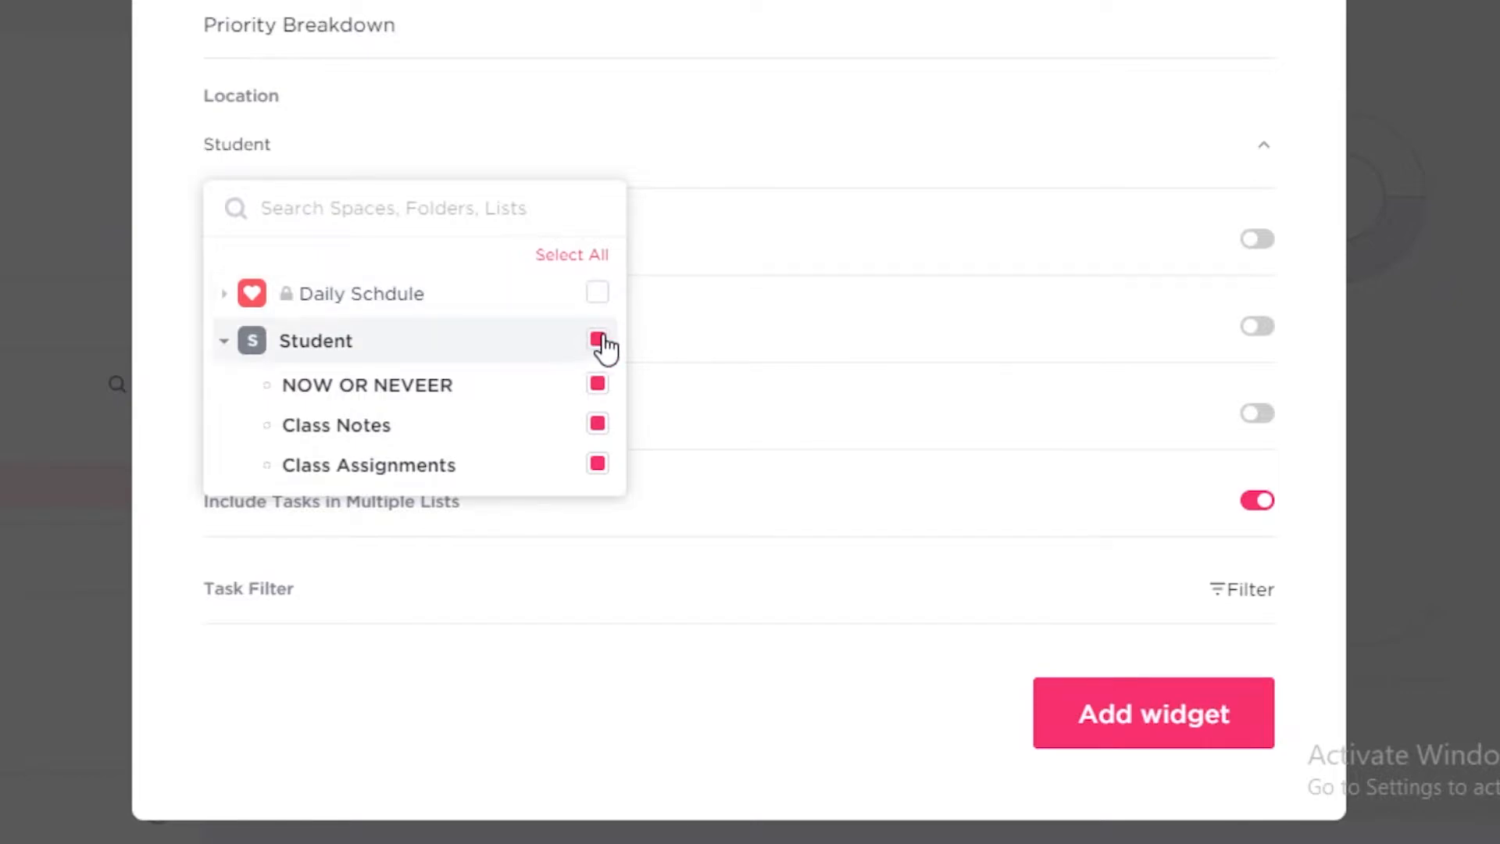
{"action": "left_click", "coordinate": [598, 341]}
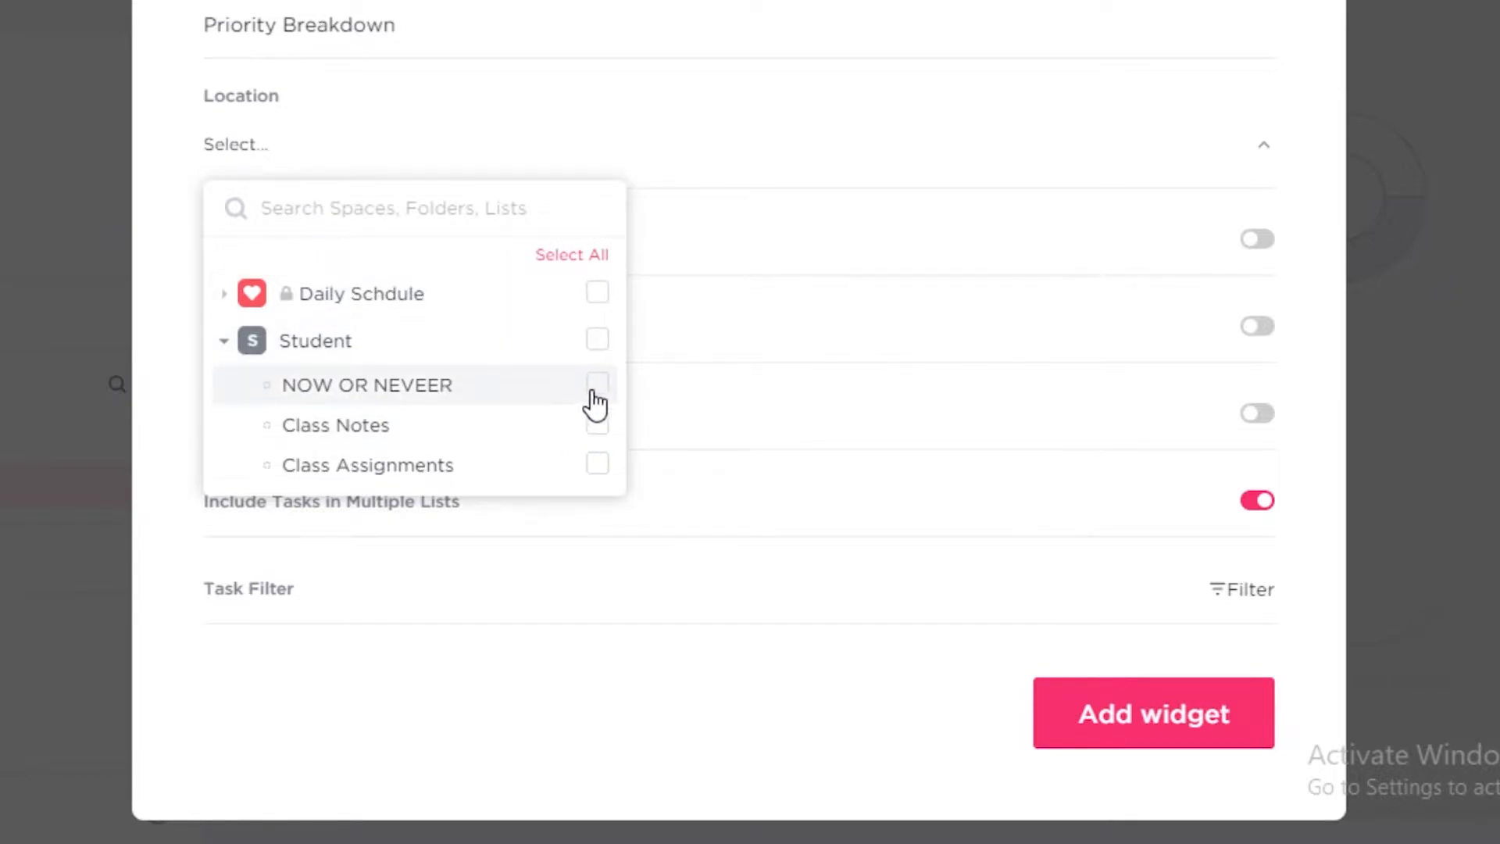
{"action": "left_click", "coordinate": [596, 398]}
{"action": "left_click", "coordinate": [598, 384]}
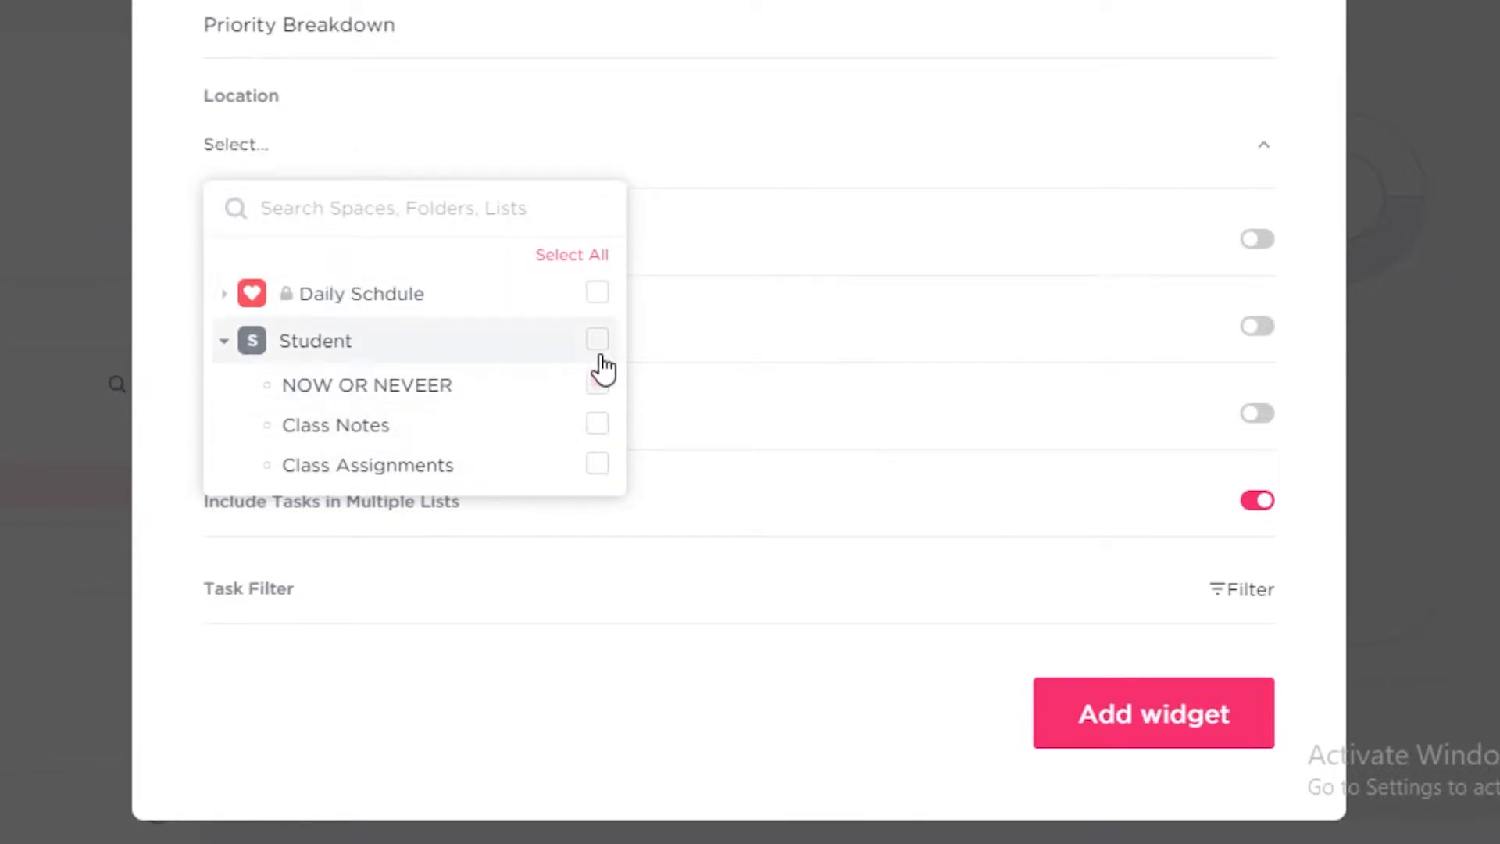
{"action": "left_click", "coordinate": [598, 339]}
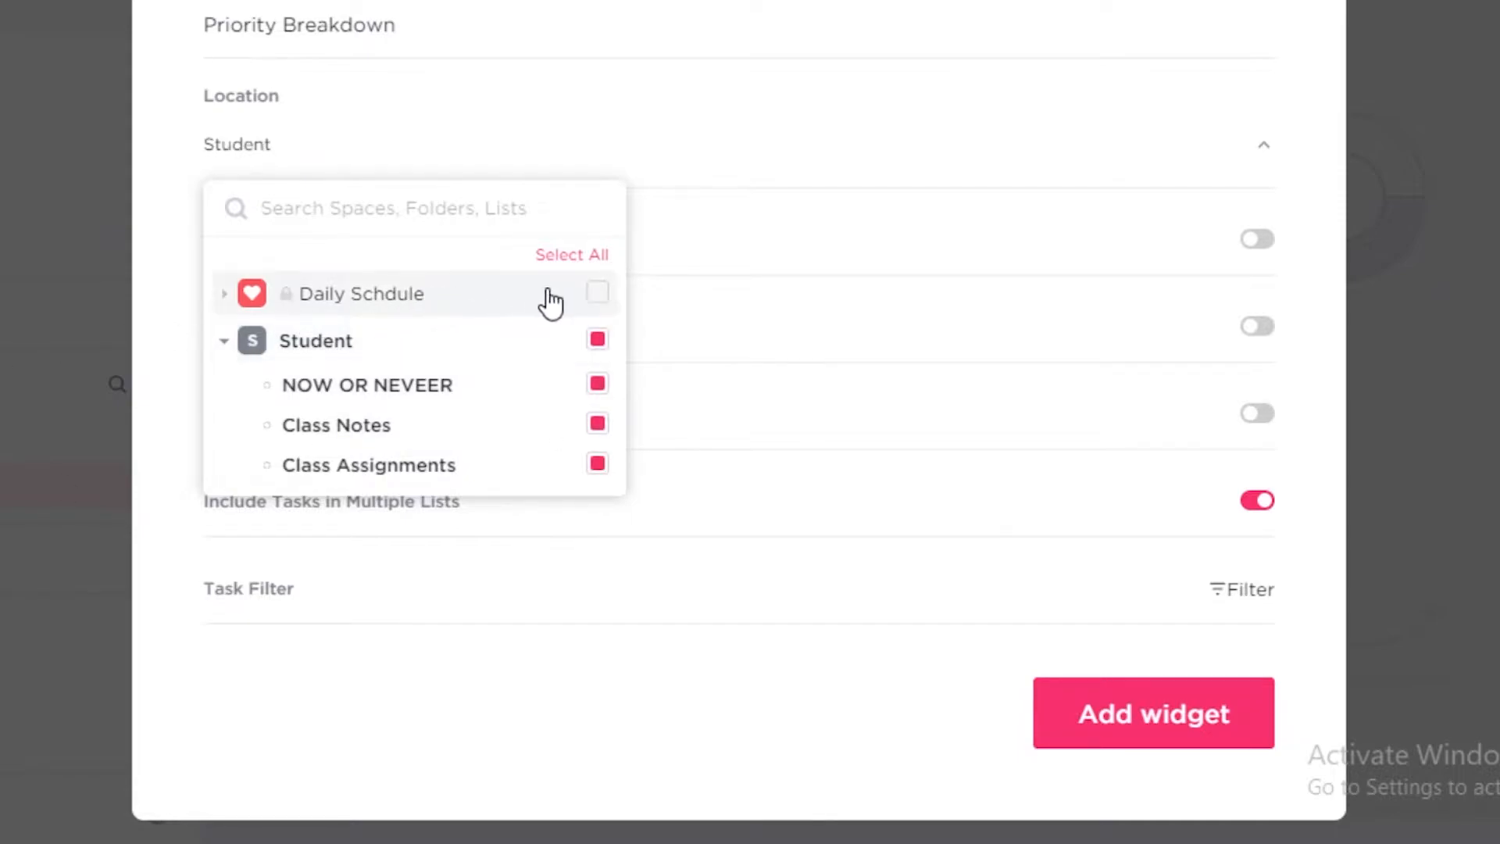
{"action": "left_click", "coordinate": [598, 295]}
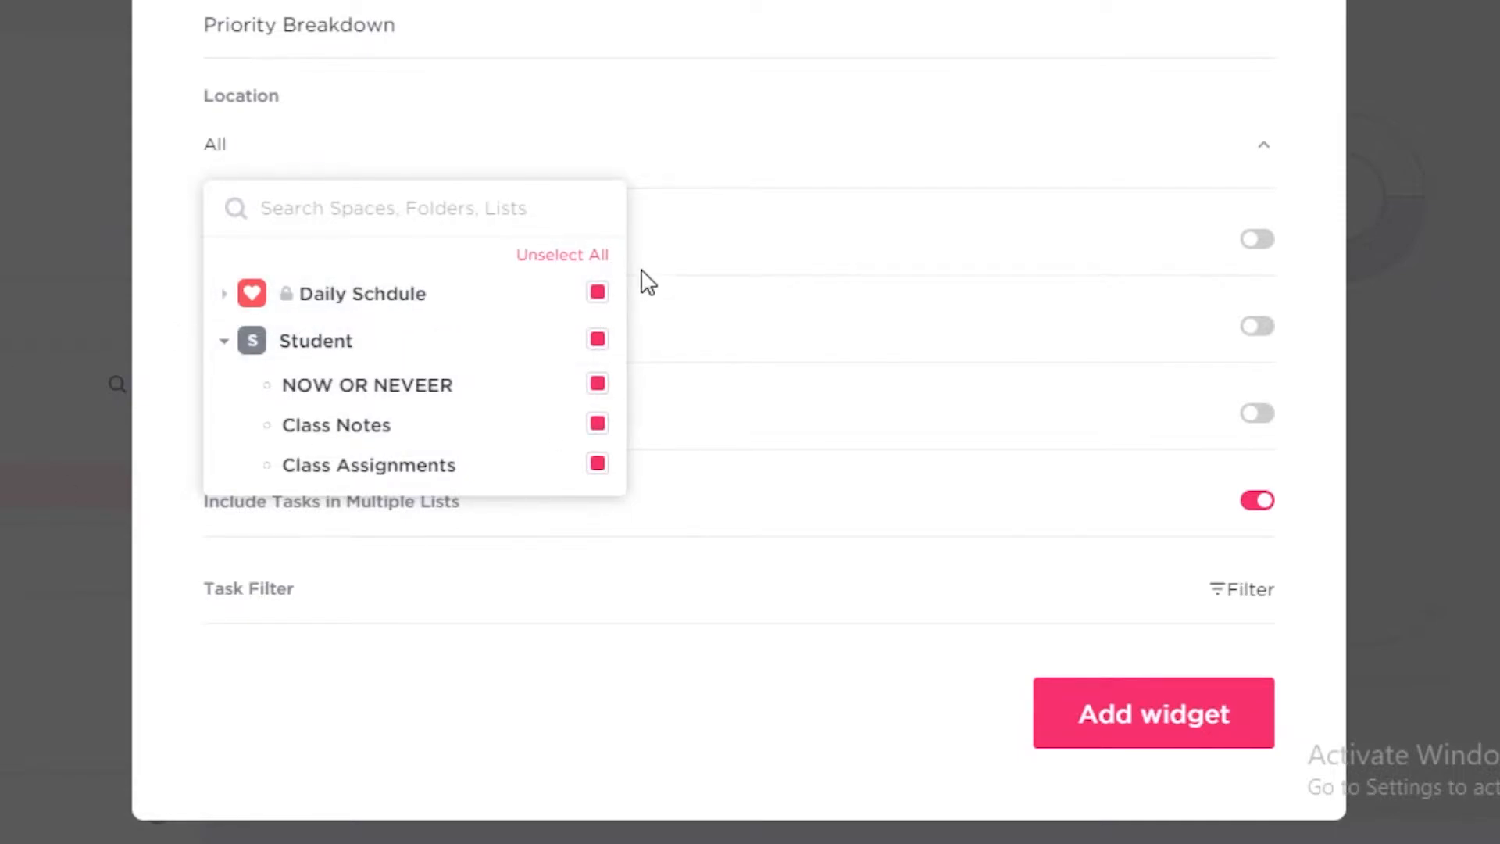
{"action": "left_click", "coordinate": [598, 294]}
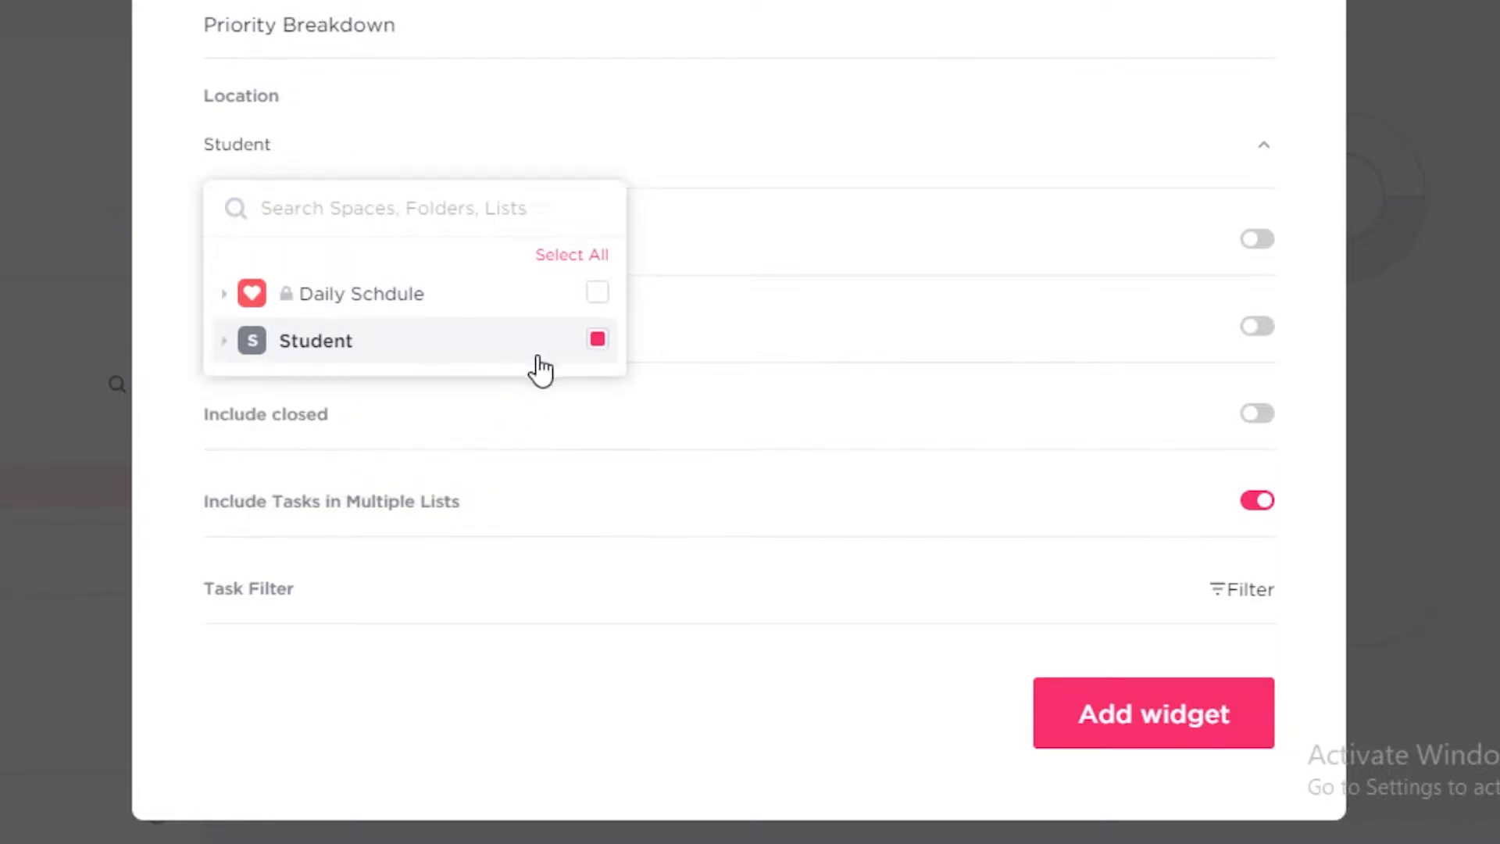
{"action": "left_click", "coordinate": [225, 341]}
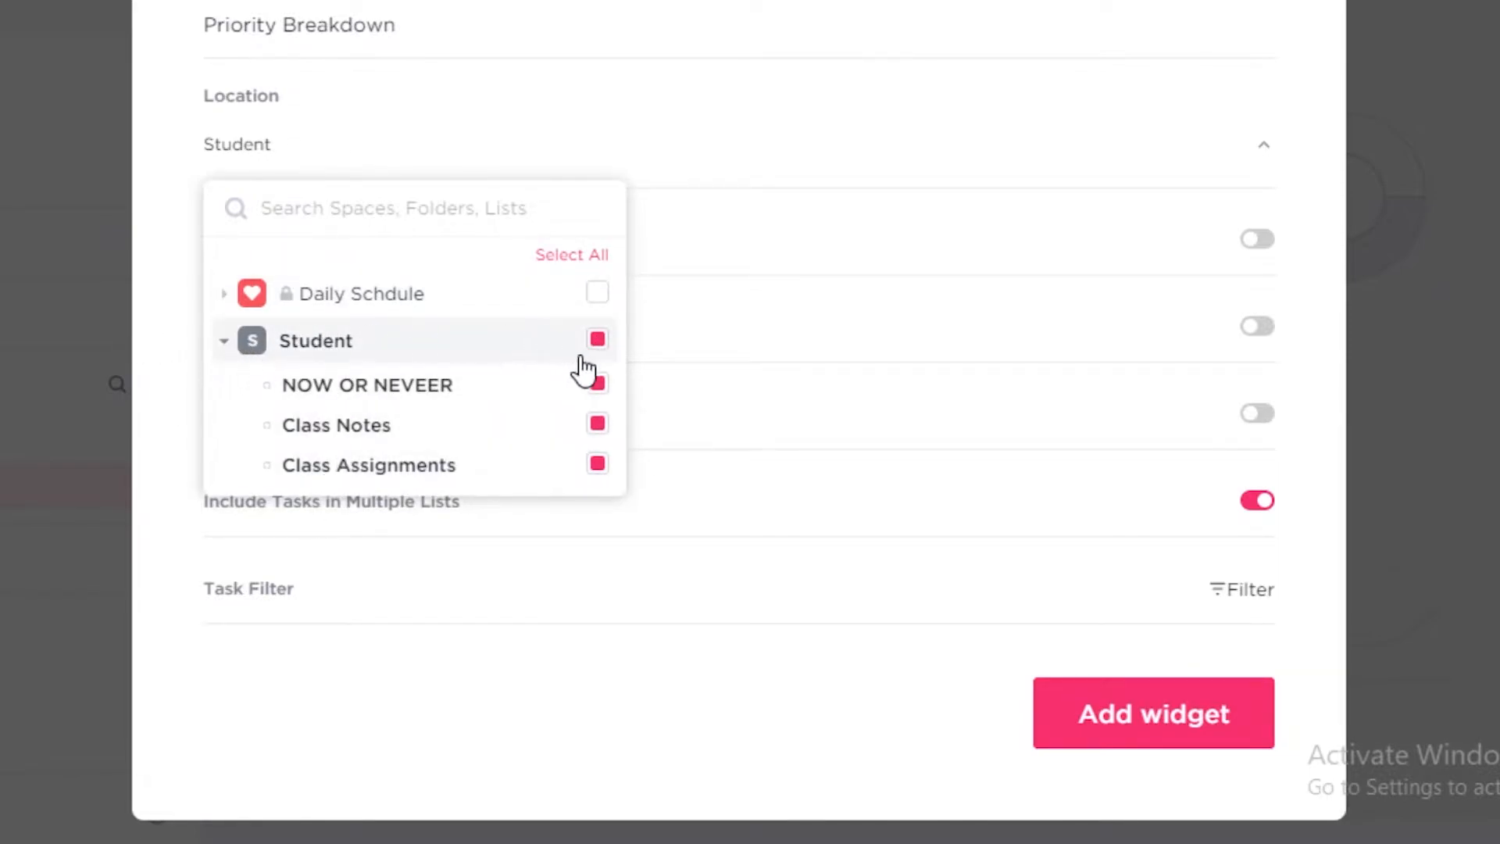
{"action": "left_click", "coordinate": [597, 340]}
- Set the widget's location to the Daily Schdule space and add the widget to the dashboard
{"action": "left_click", "coordinate": [598, 292]}
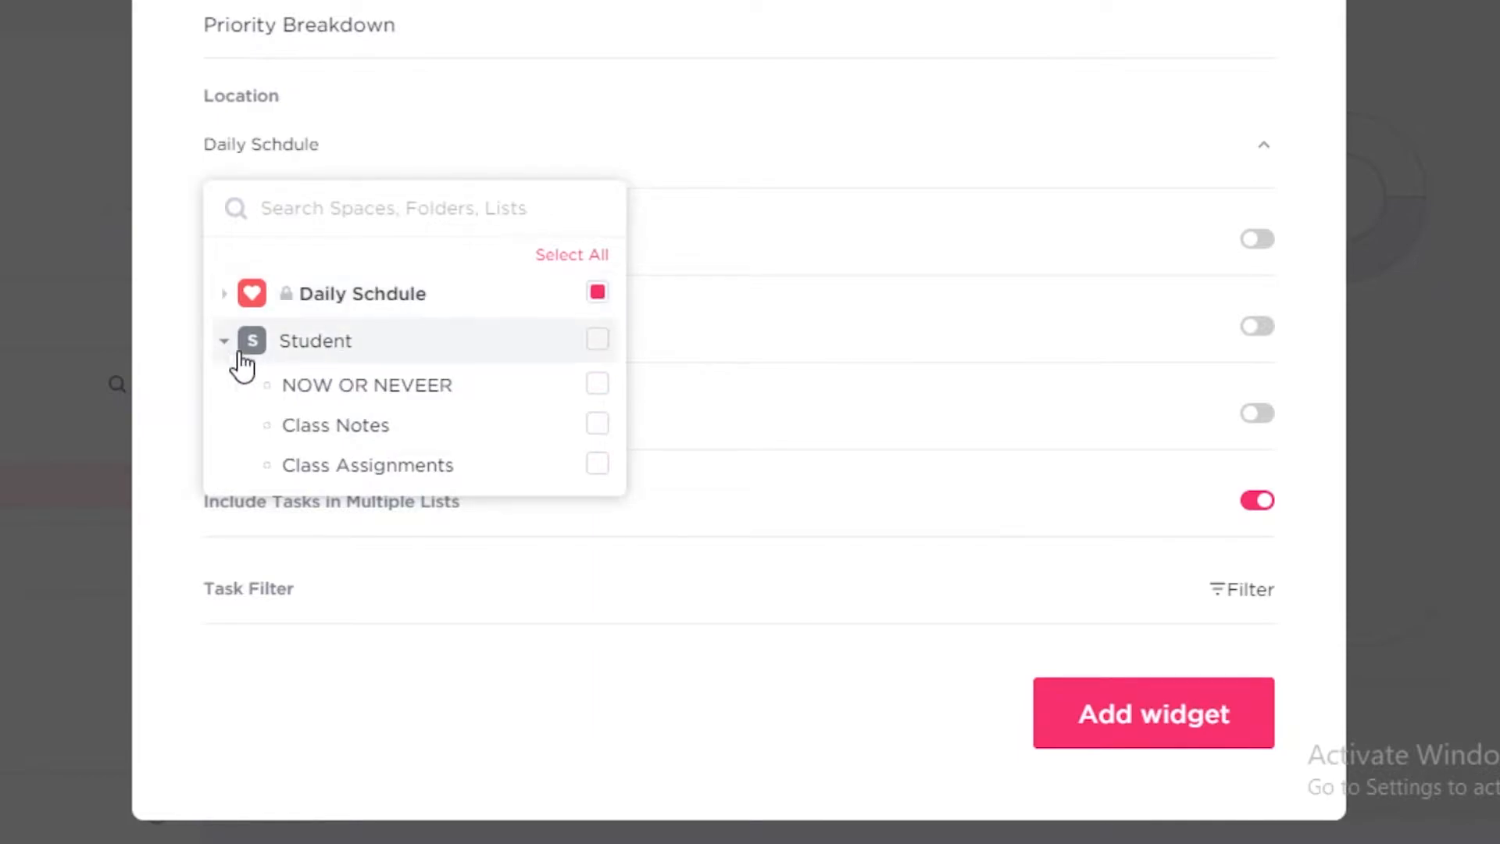
{"action": "left_click", "coordinate": [226, 294]}
{"action": "left_click", "coordinate": [749, 164]}
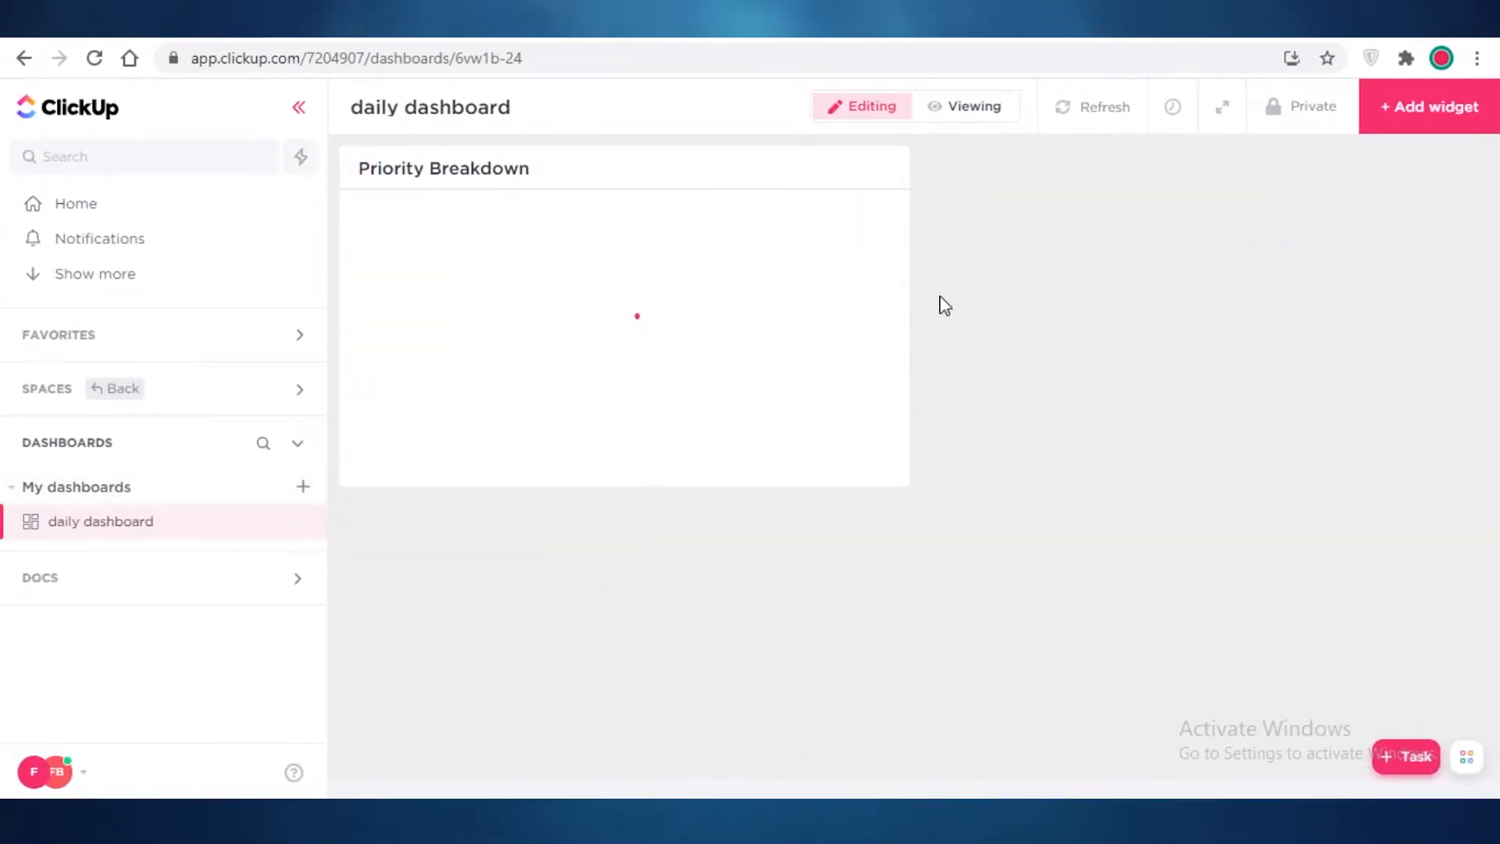
- Check the Urgent and None bars of the Priority Breakdown chart and make the widget taller
{"action": "mouse_move", "coordinate": [570, 429]}
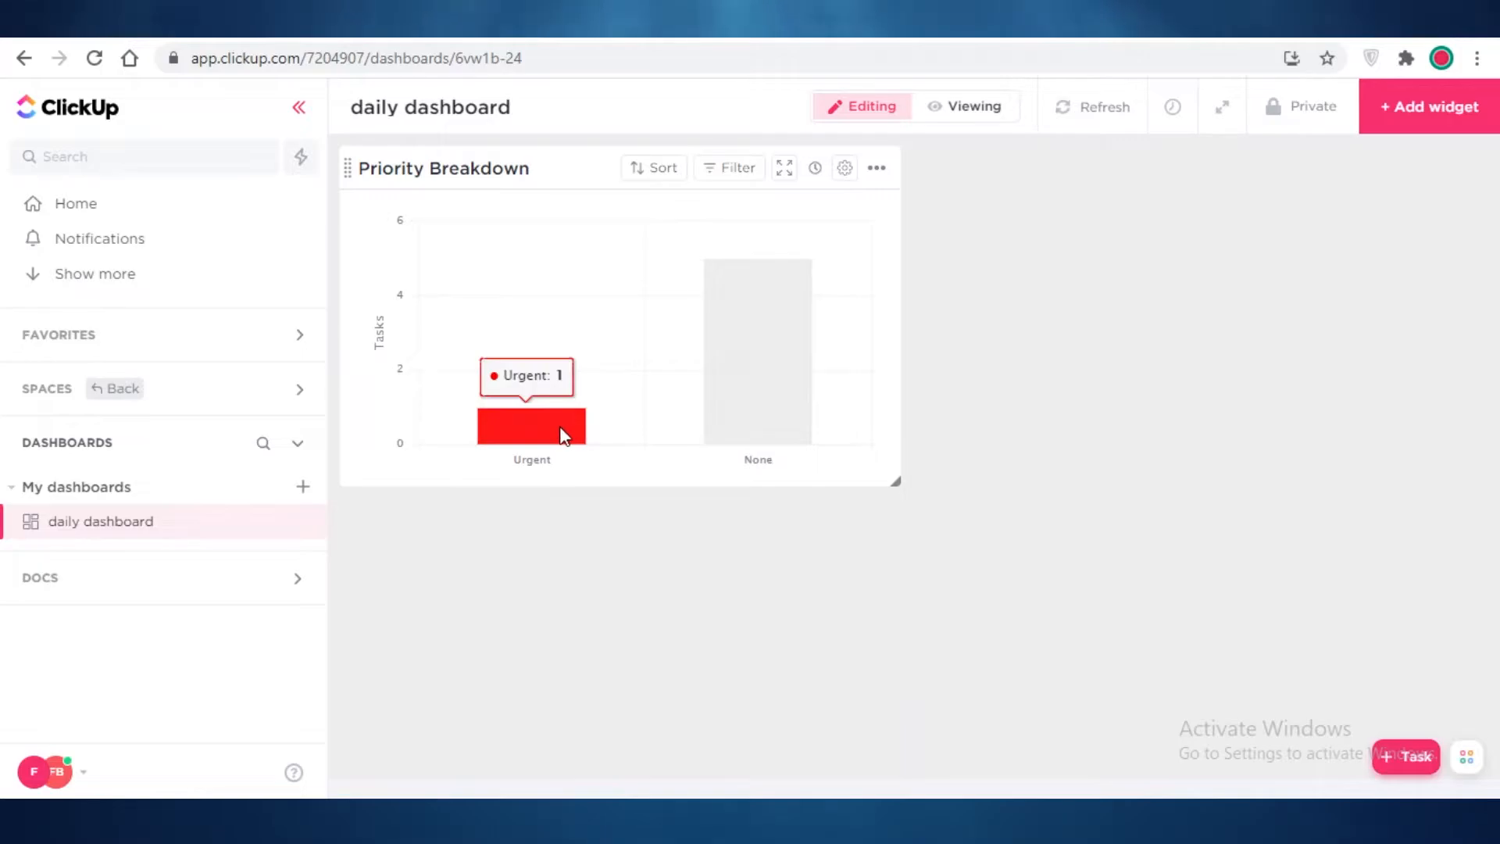
{"action": "mouse_move", "coordinate": [764, 355]}
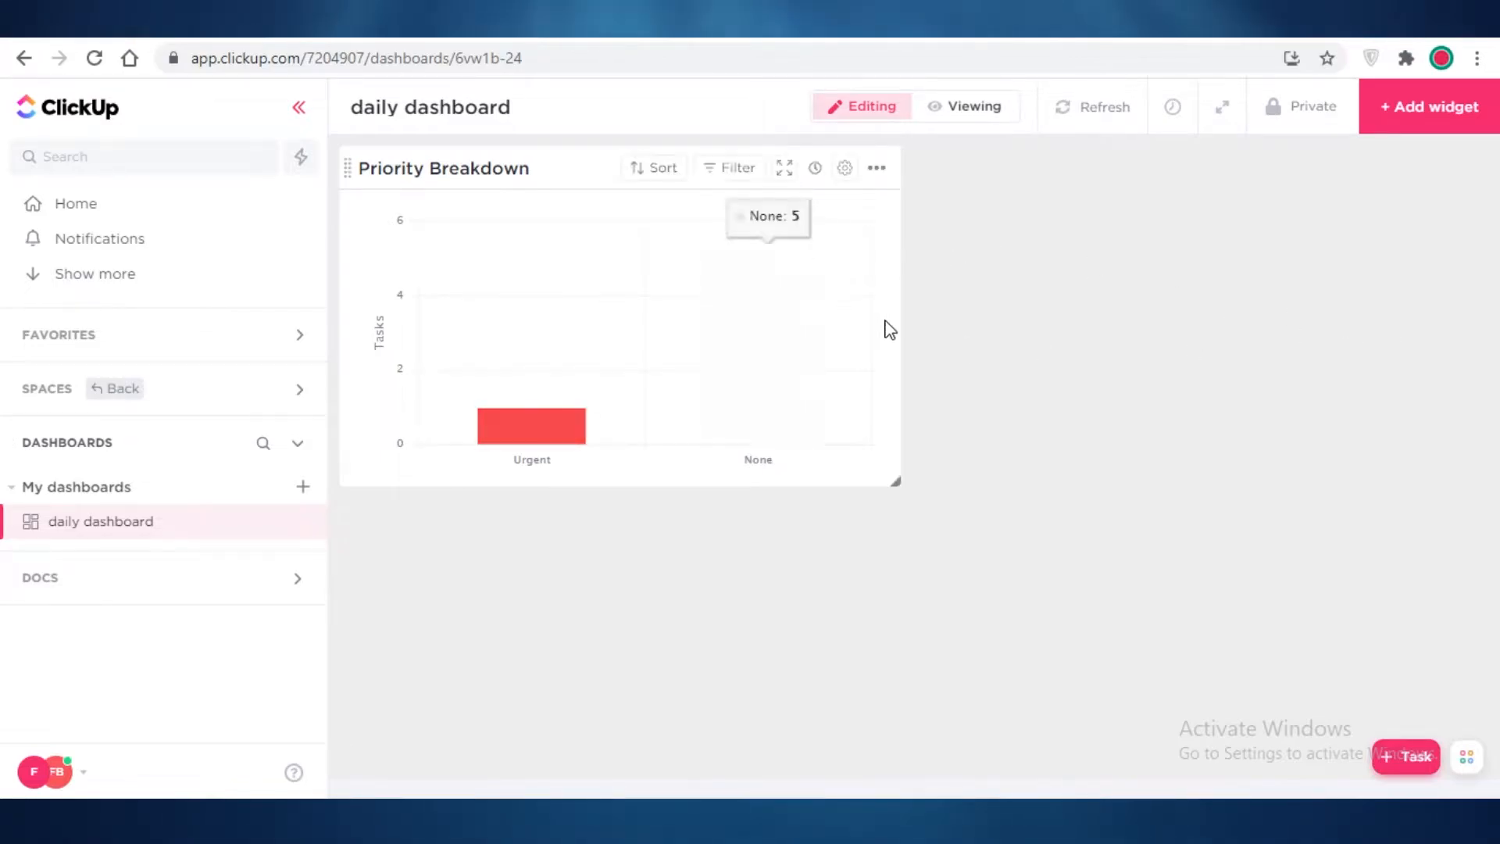
{"action": "left_click_drag", "start_coordinate": [899, 487], "coordinate": [876, 592]}
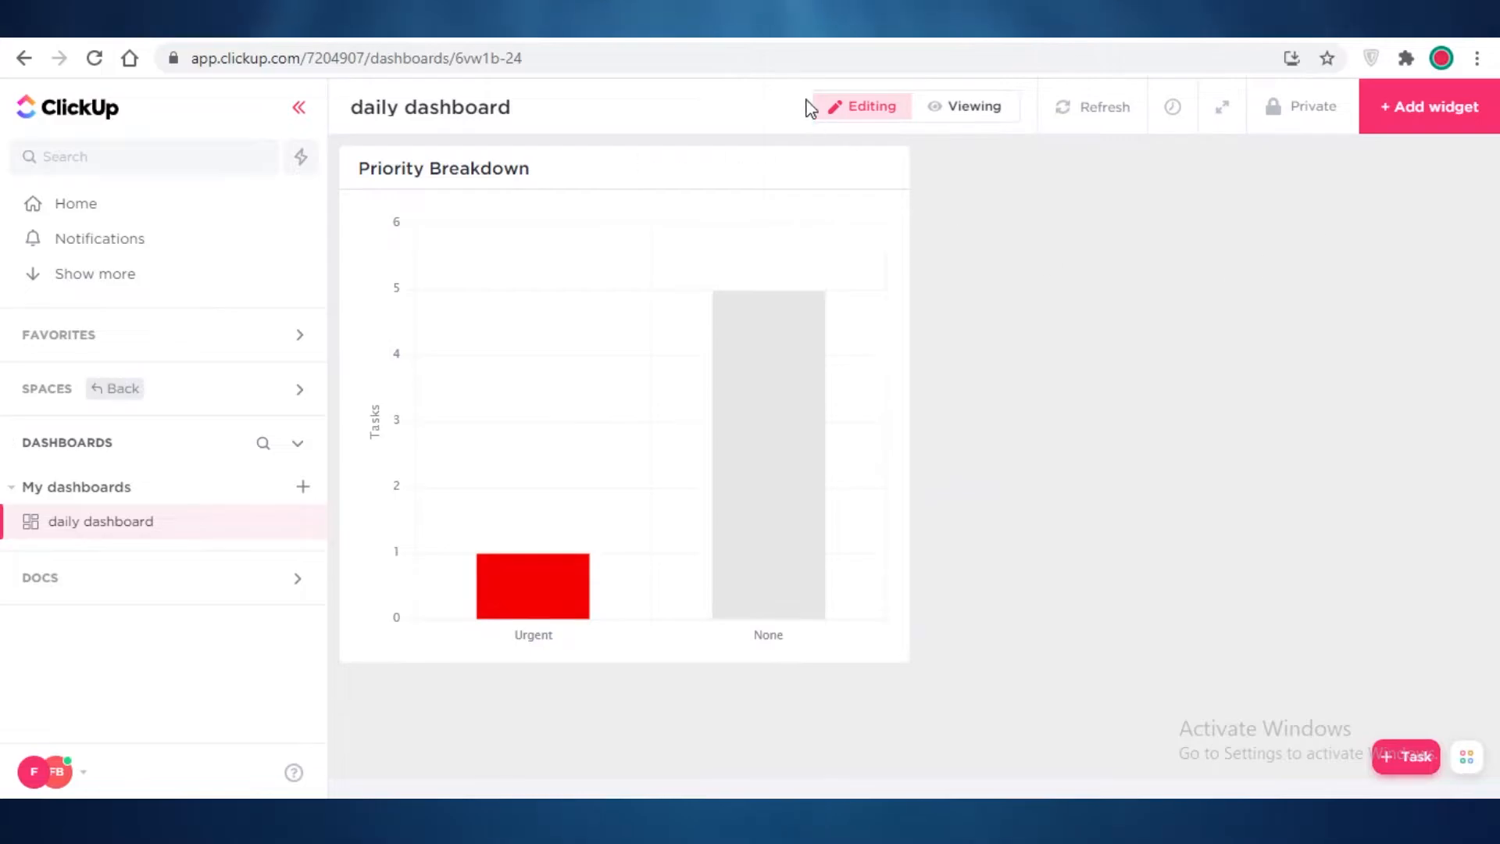
- Preview the daily dashboard in Viewing mode and return it to Editing mode
{"action": "left_click", "coordinate": [970, 118]}
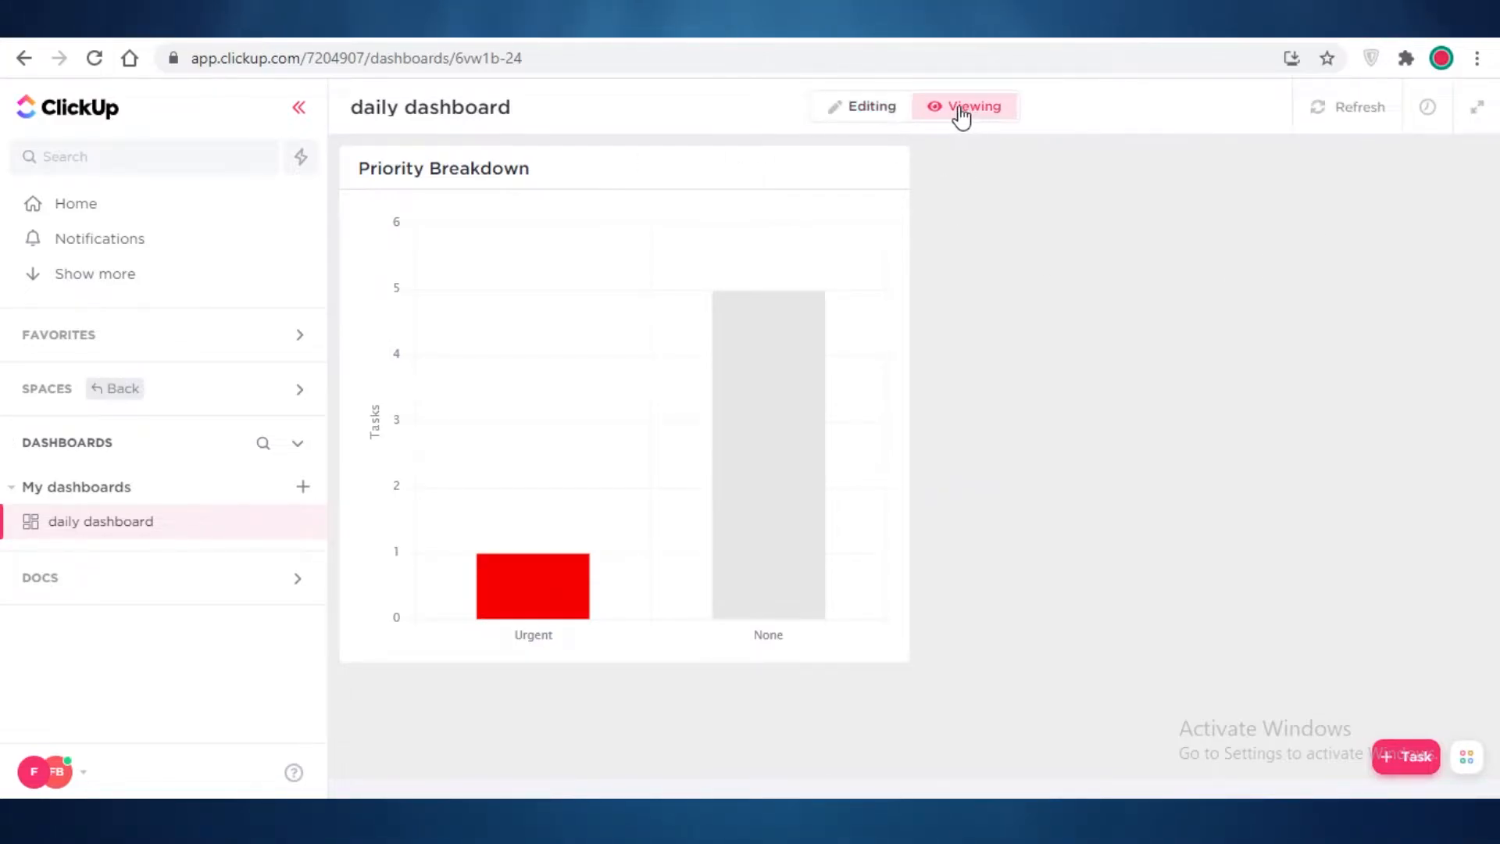
{"action": "left_click", "coordinate": [842, 106]}
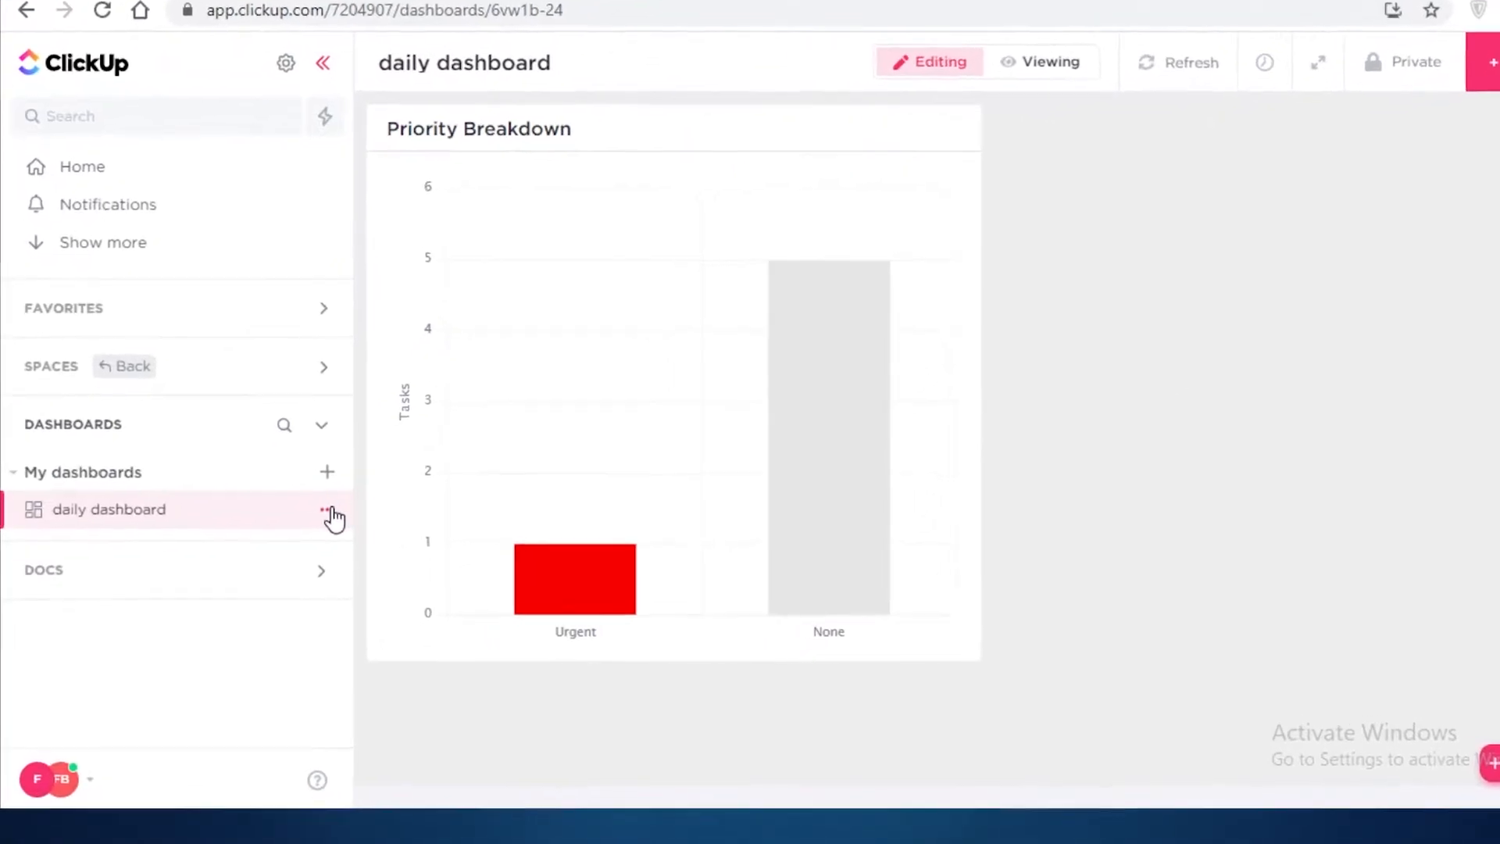
- Create a second dashboard under My dashboards and give it a person's first name as its title
{"action": "left_click", "coordinate": [325, 512]}
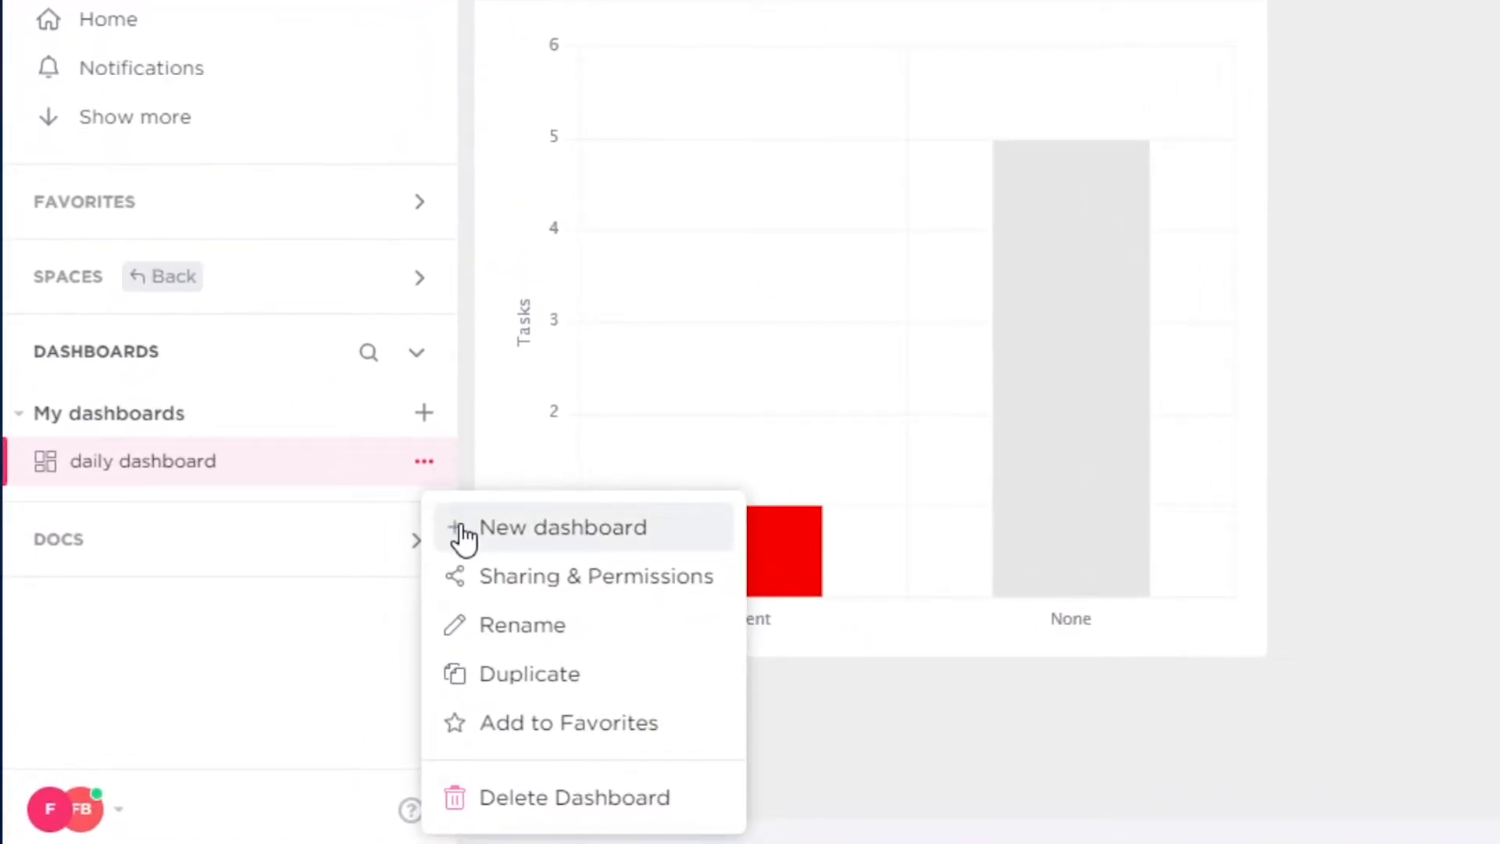
{"action": "left_click", "coordinate": [464, 531]}
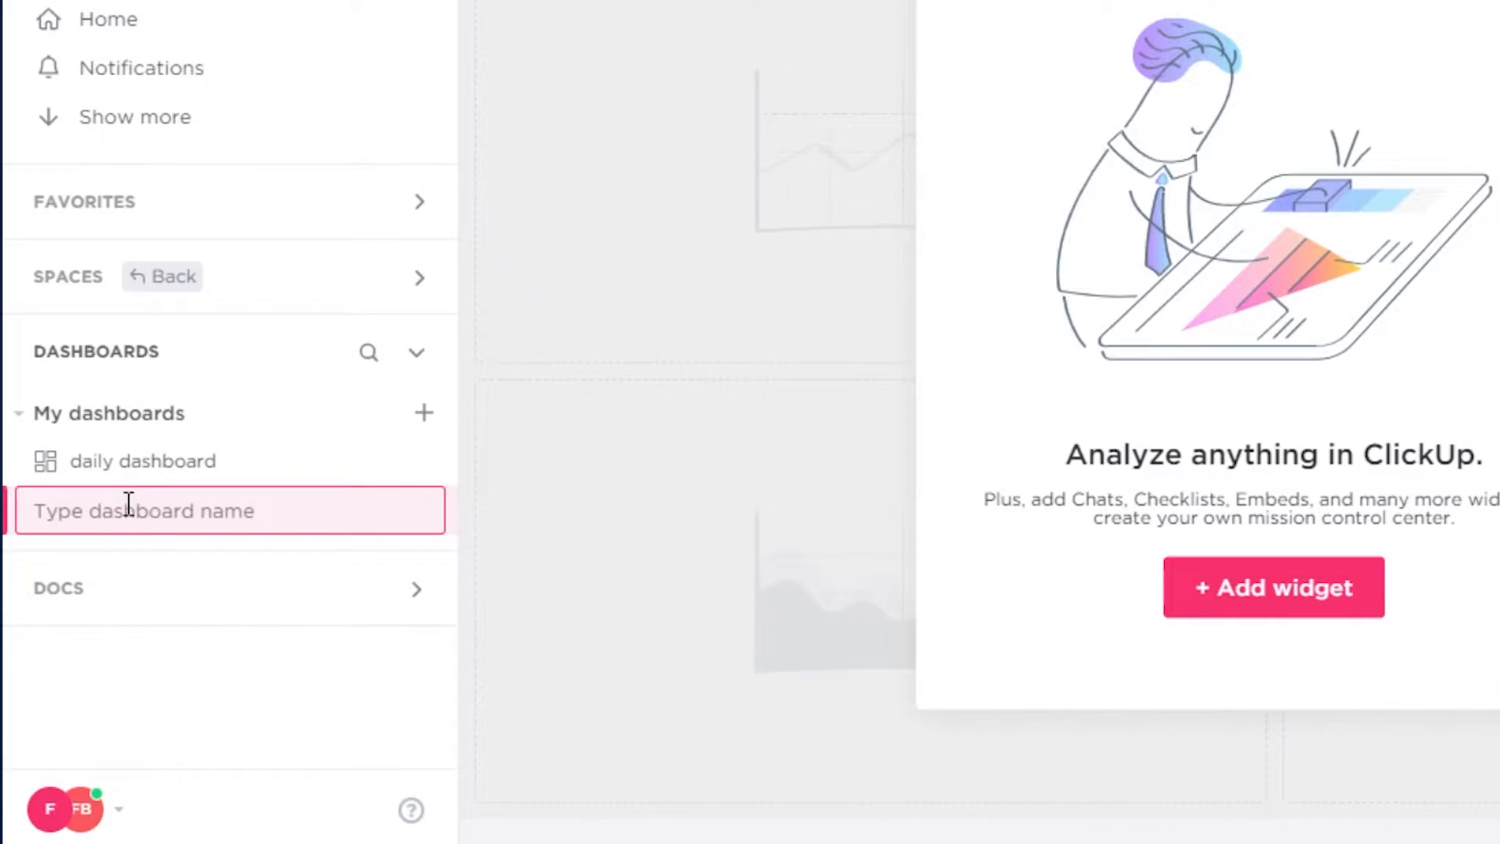
{"action": "type", "text": "fa"}
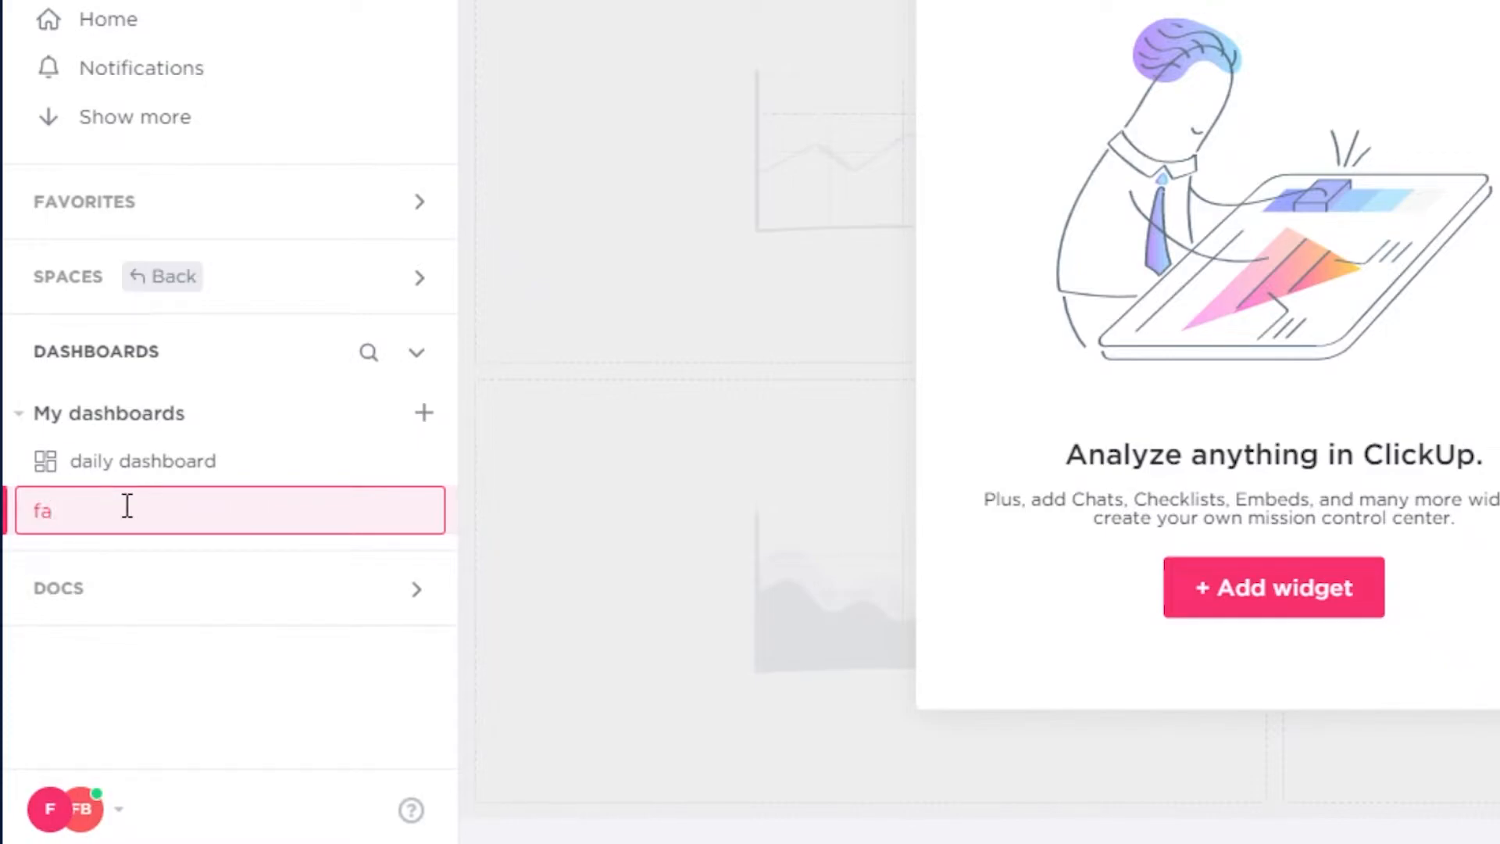
{"action": "type", "text": "tim"}
{"action": "key", "text": "BackSpace"}
{"action": "key", "text": "BackSpace"}
{"action": "key", "text": "BackSpace"}
{"action": "key", "text": "BackSpace"}
{"action": "key", "text": "BackSpace"}
{"action": "type", "text": "sa"}
{"action": "key", "text": "Return"}
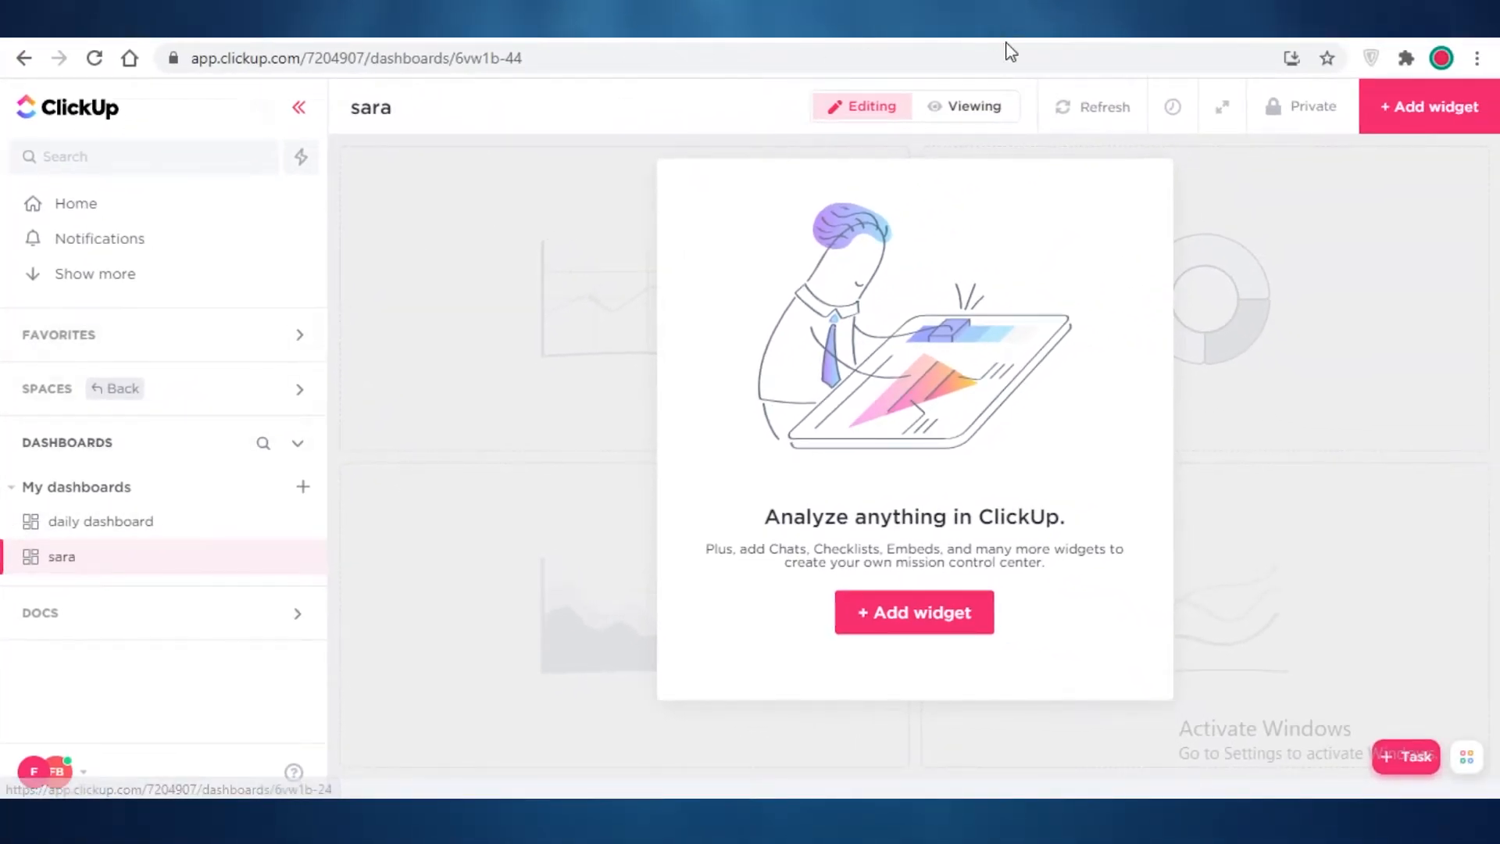
- Add a Tasks by Assignee pie chart widget limited to a single assignee and make the widget smaller
{"action": "left_click", "coordinate": [1483, 95]}
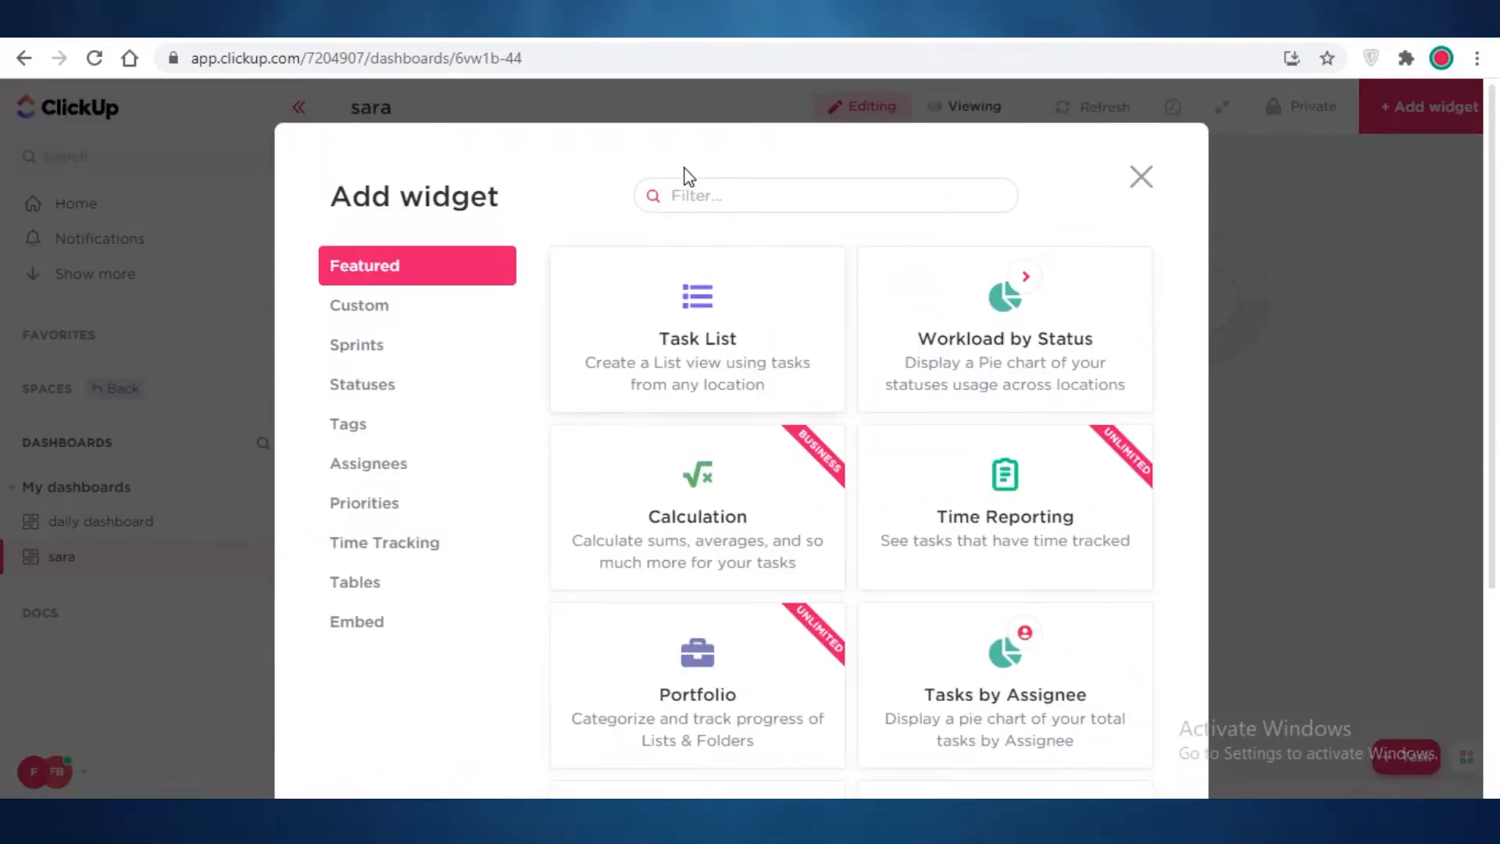
{"action": "scroll", "coordinate": [933, 285], "scroll_direction": "down", "scroll_amount": 3}
{"action": "scroll", "coordinate": [1008, 292], "scroll_direction": "down", "scroll_amount": 1}
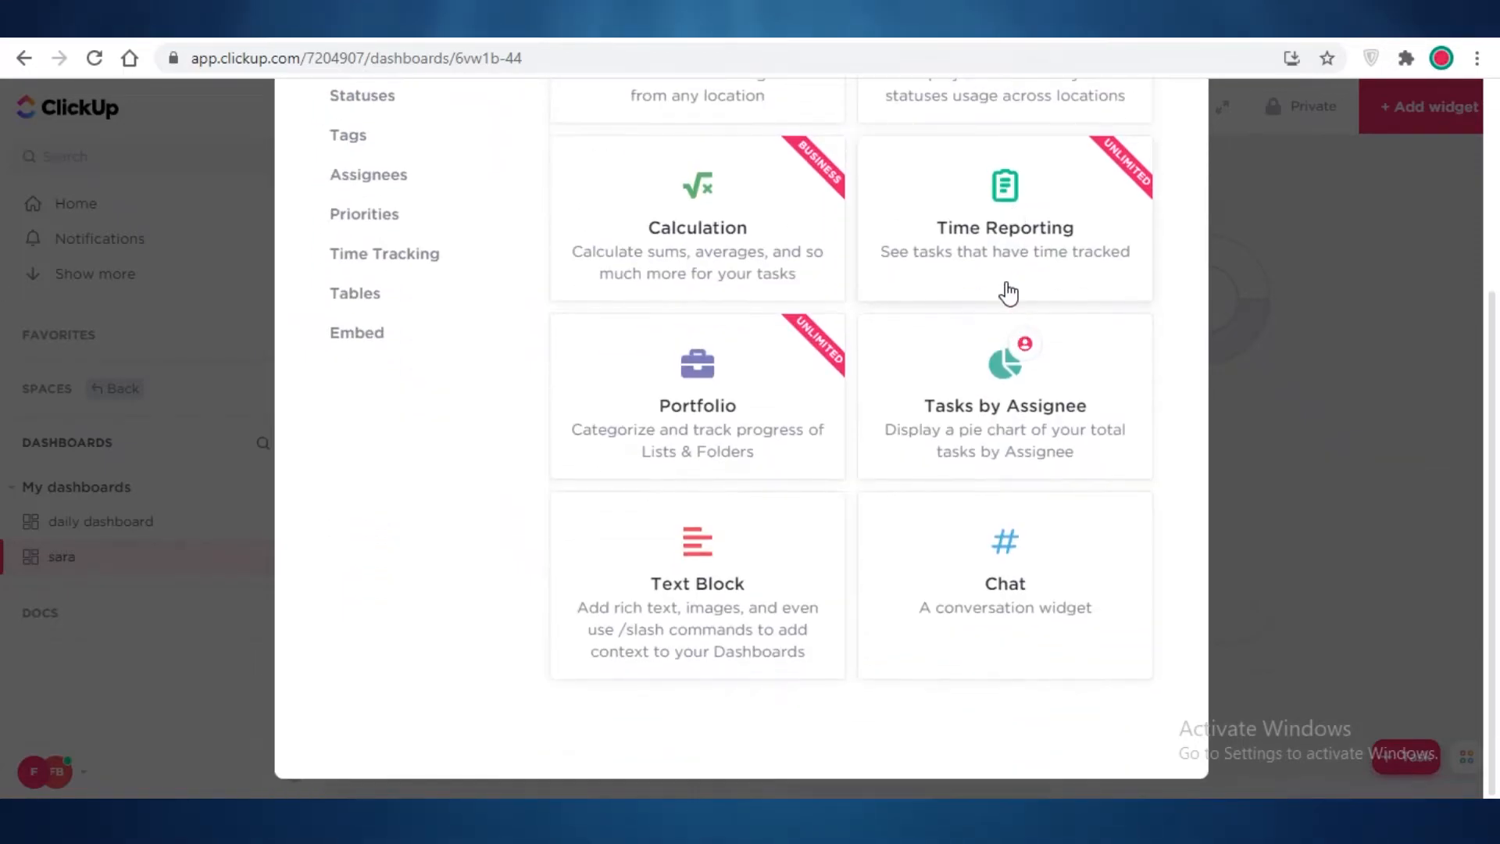
{"action": "left_click", "coordinate": [978, 415]}
{"action": "scroll", "coordinate": [737, 261], "scroll_direction": "up", "scroll_amount": 4}
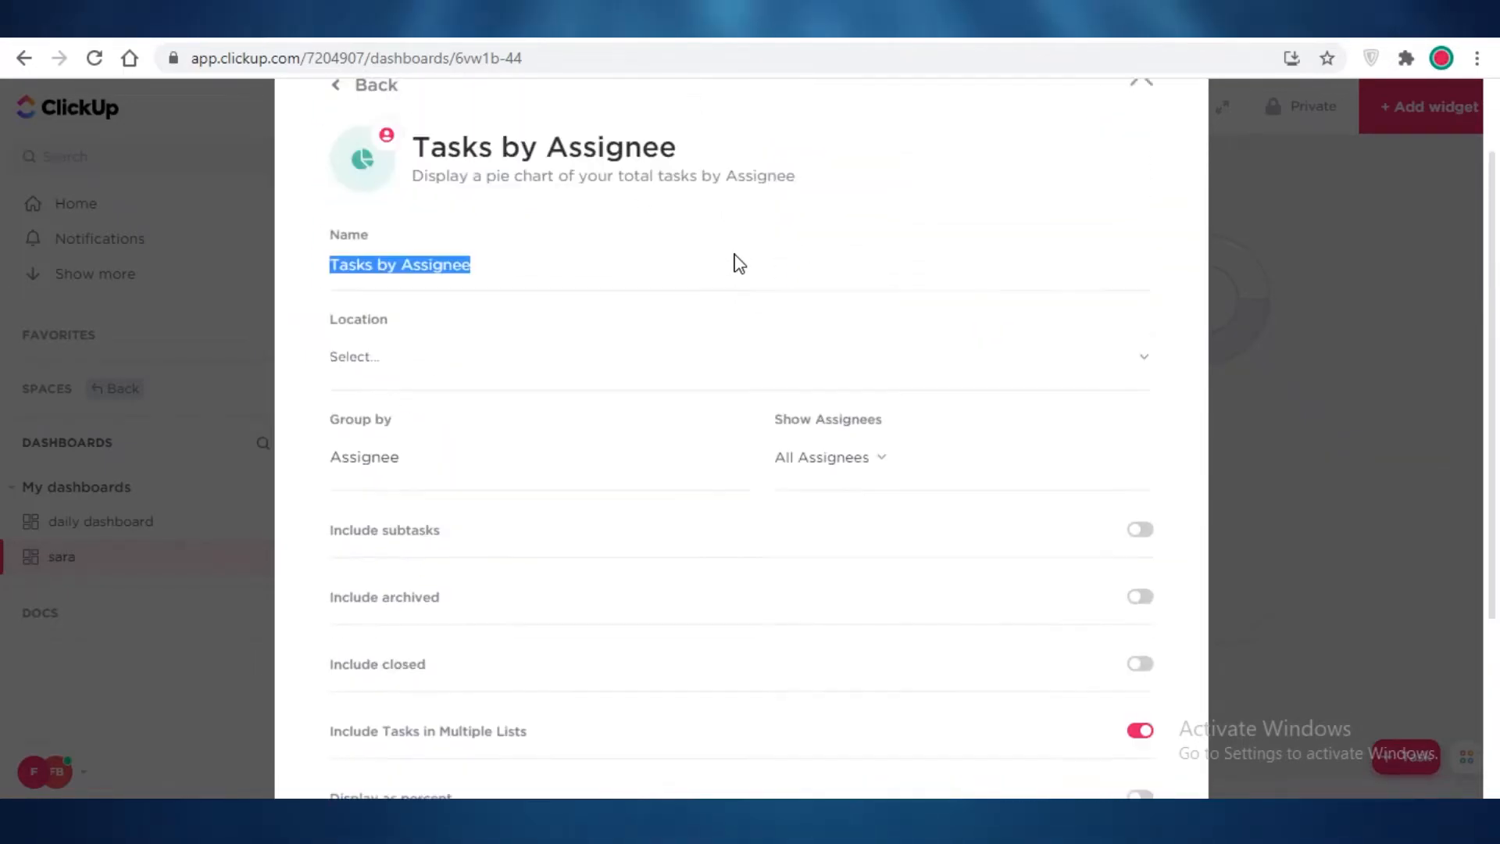
{"action": "left_click", "coordinate": [831, 560]}
{"action": "left_click", "coordinate": [842, 441]}
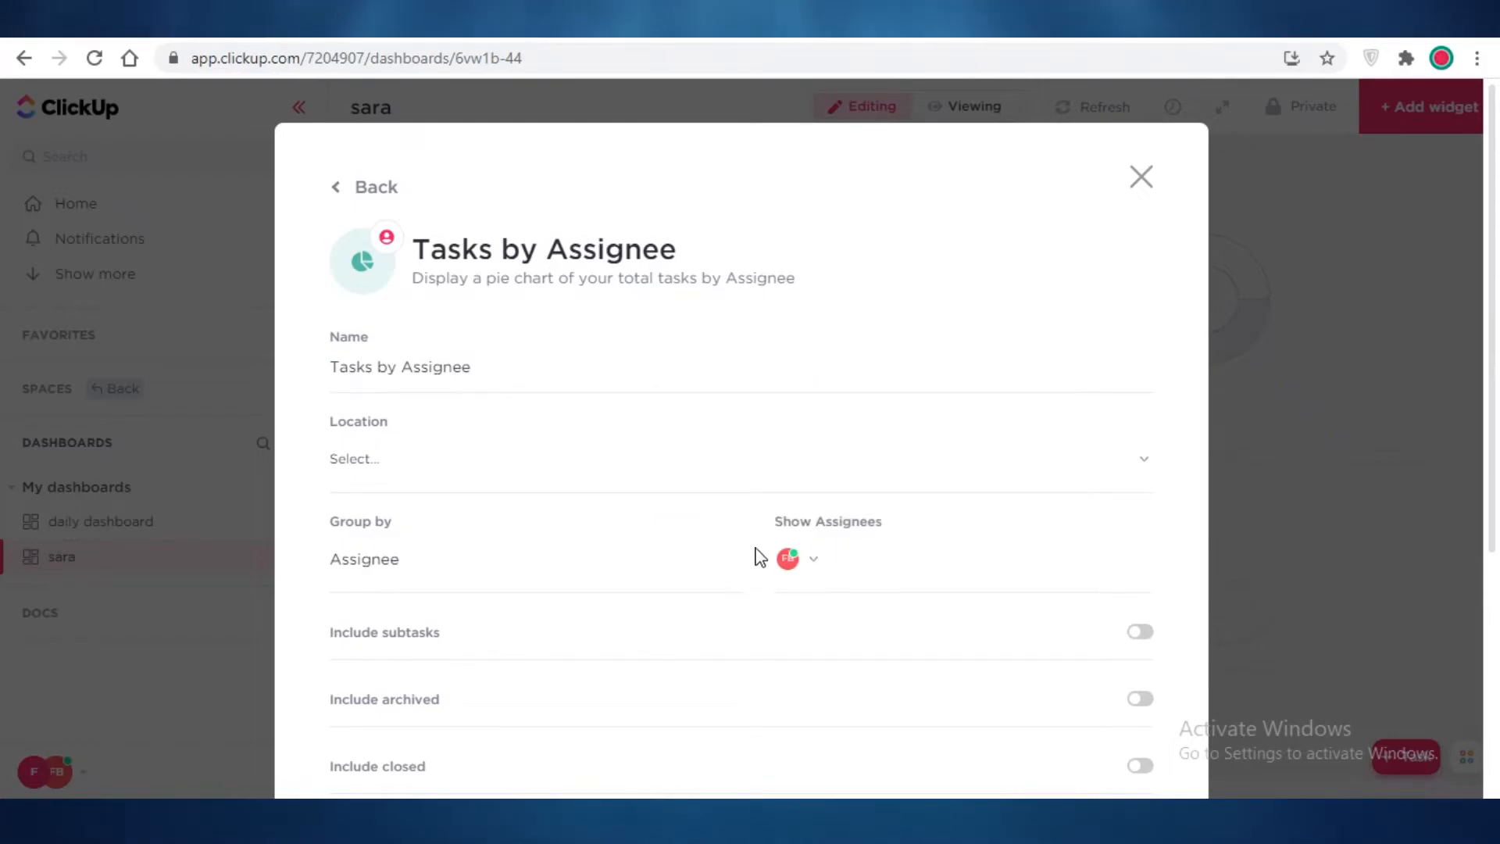
{"action": "scroll", "coordinate": [790, 543], "scroll_direction": "down", "scroll_amount": 5}
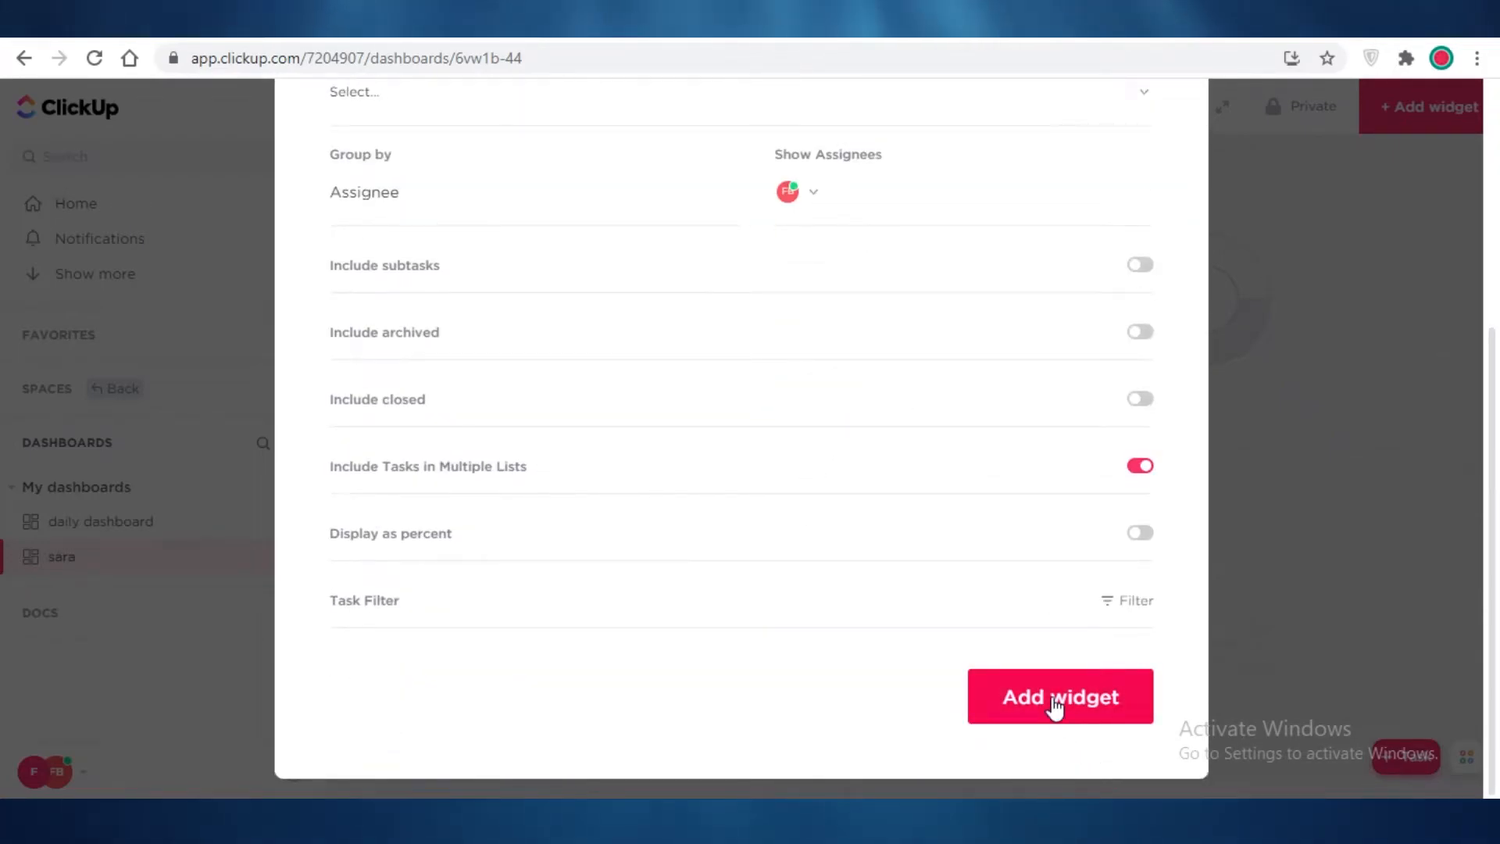
{"action": "left_click", "coordinate": [1061, 712]}
{"action": "left_click_drag", "start_coordinate": [904, 482], "coordinate": [878, 717]}
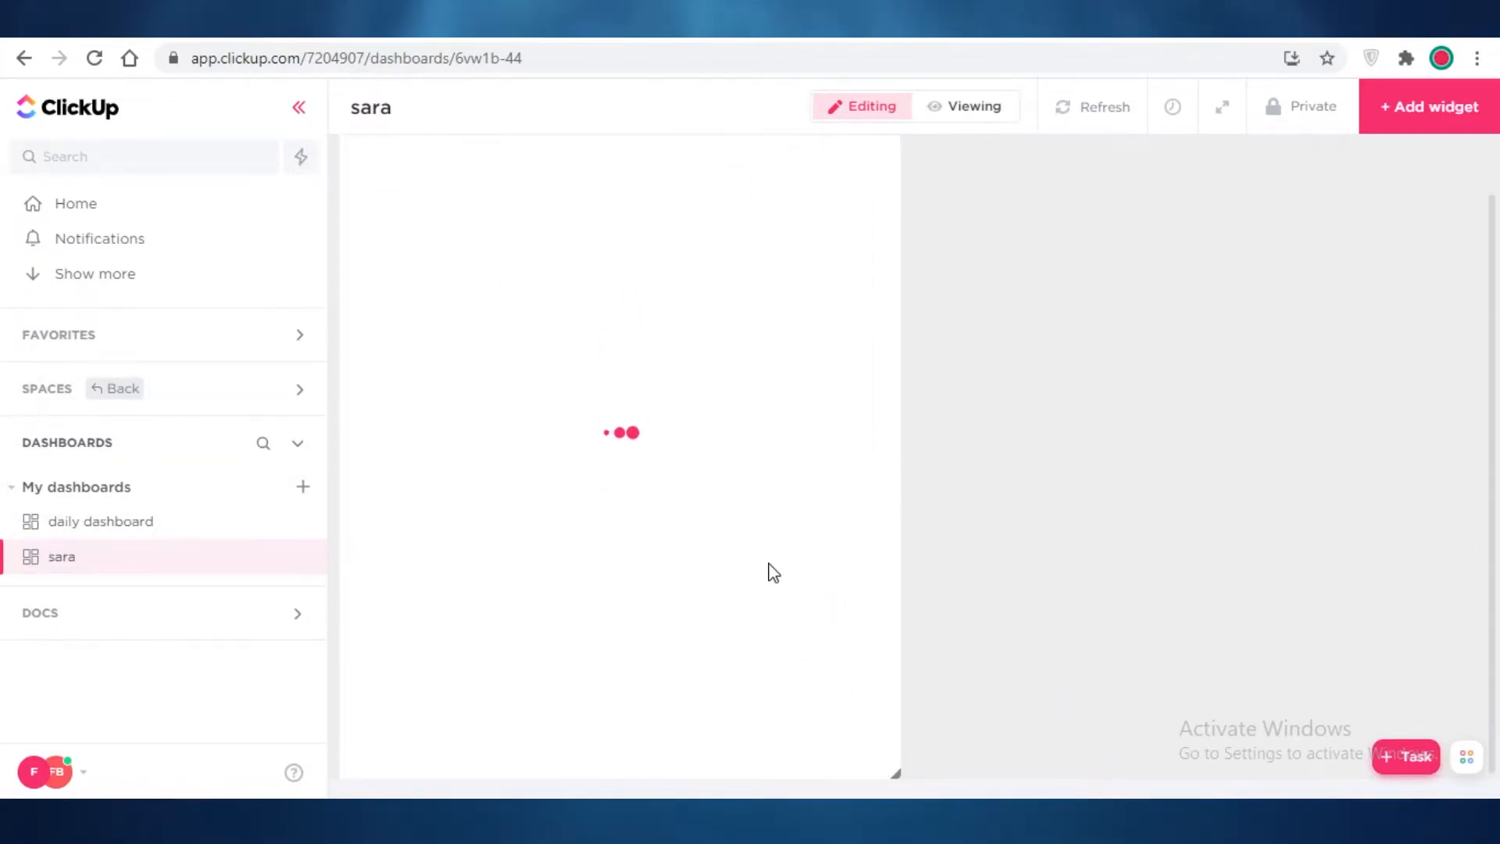
{"action": "left_click_drag", "start_coordinate": [897, 767], "coordinate": [683, 329]}
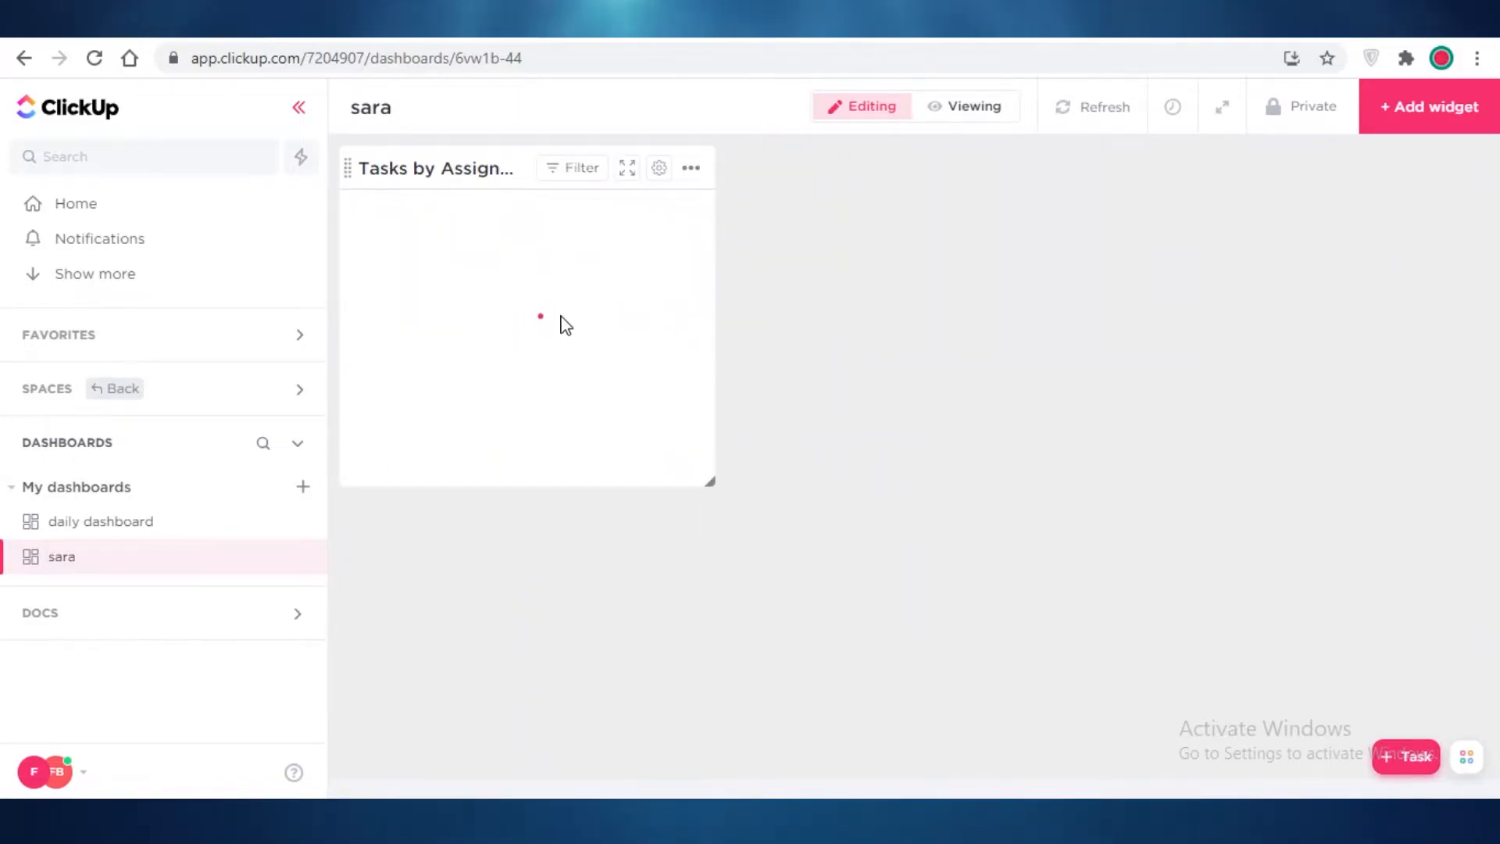
- Remove the Tasks by Assignee widget and delete the dashboard that held it
{"action": "left_click", "coordinate": [690, 167]}
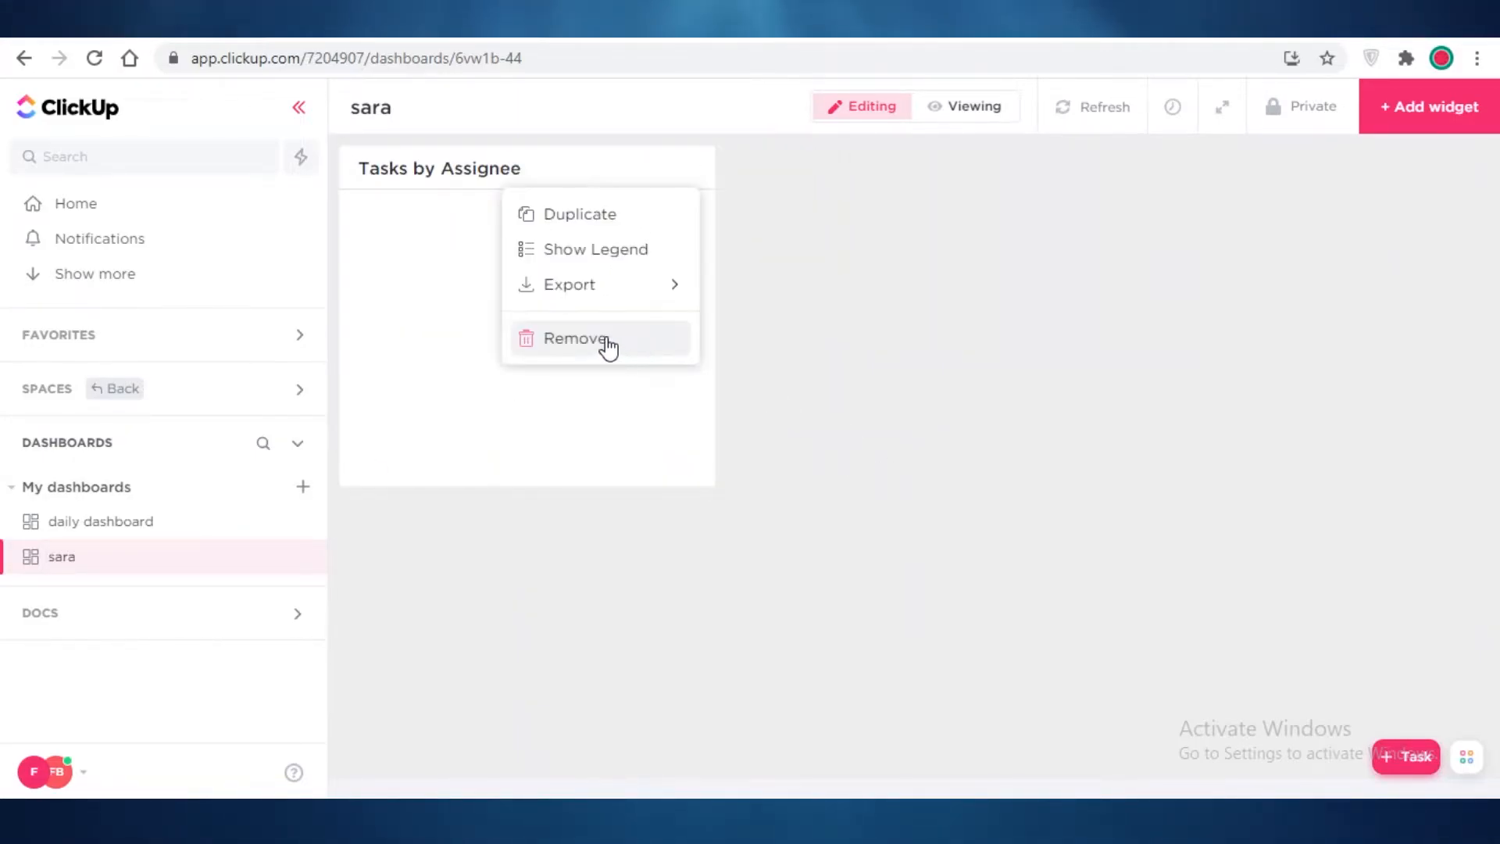
{"action": "left_click", "coordinate": [609, 348]}
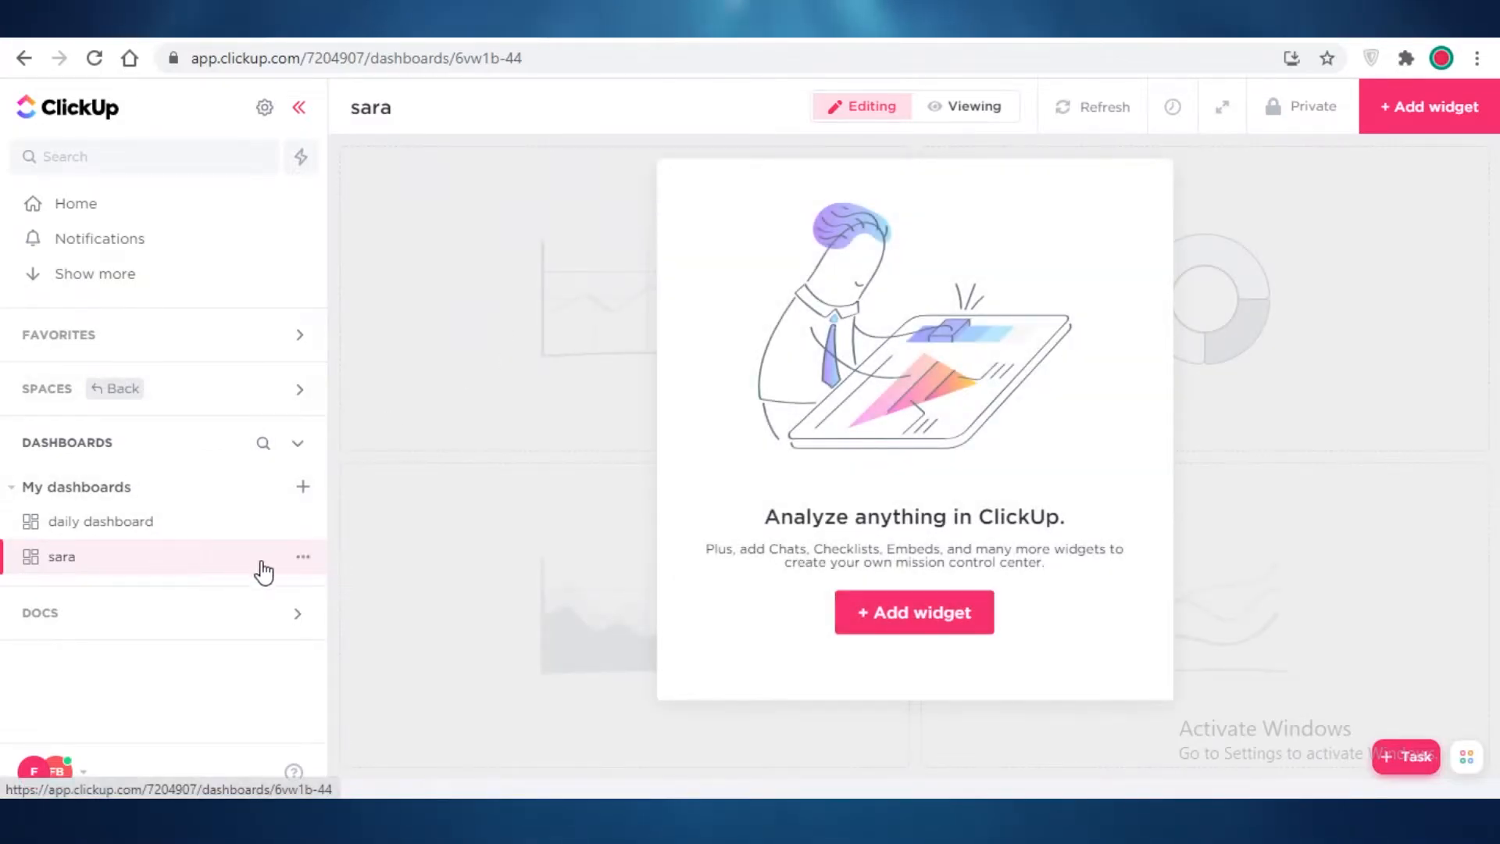
{"action": "left_click", "coordinate": [304, 561]}
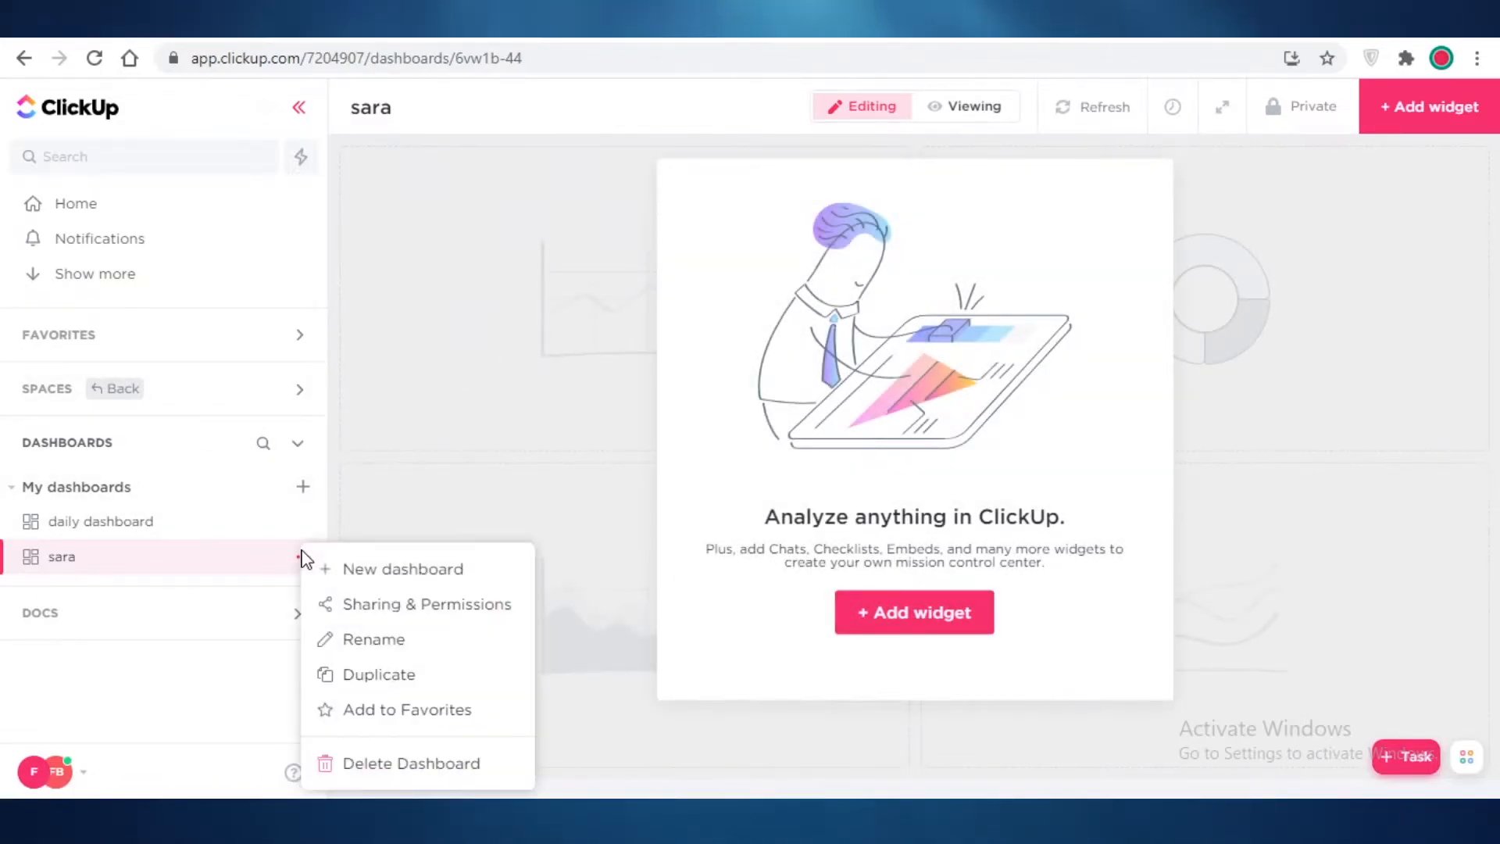
{"action": "left_click", "coordinate": [366, 769]}
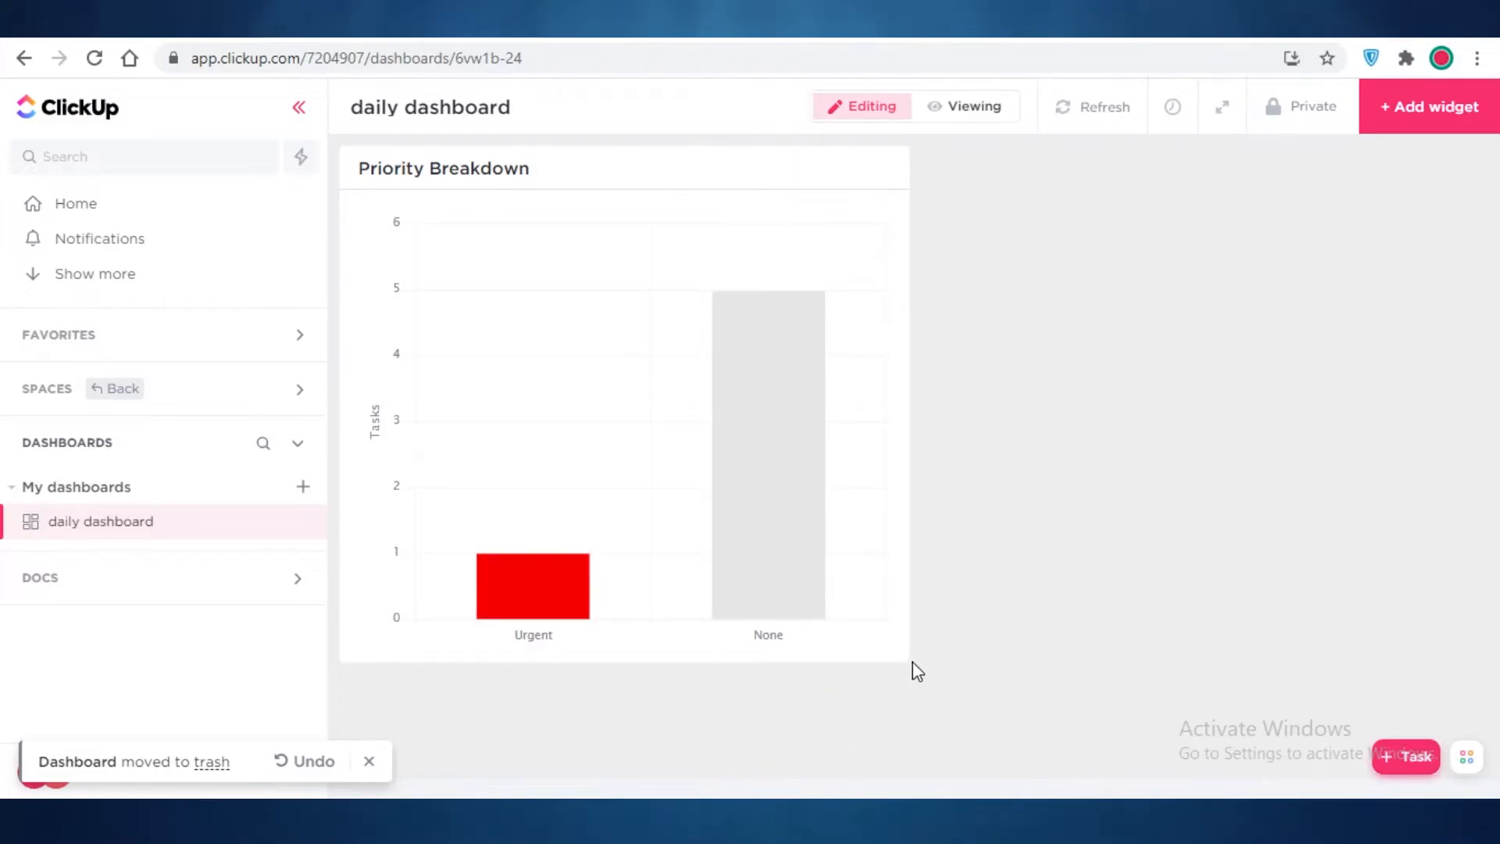
- Shrink the Priority Breakdown widget on the daily dashboard and open the choice of widgets to add
{"action": "left_click_drag", "start_coordinate": [905, 661], "coordinate": [589, 485]}
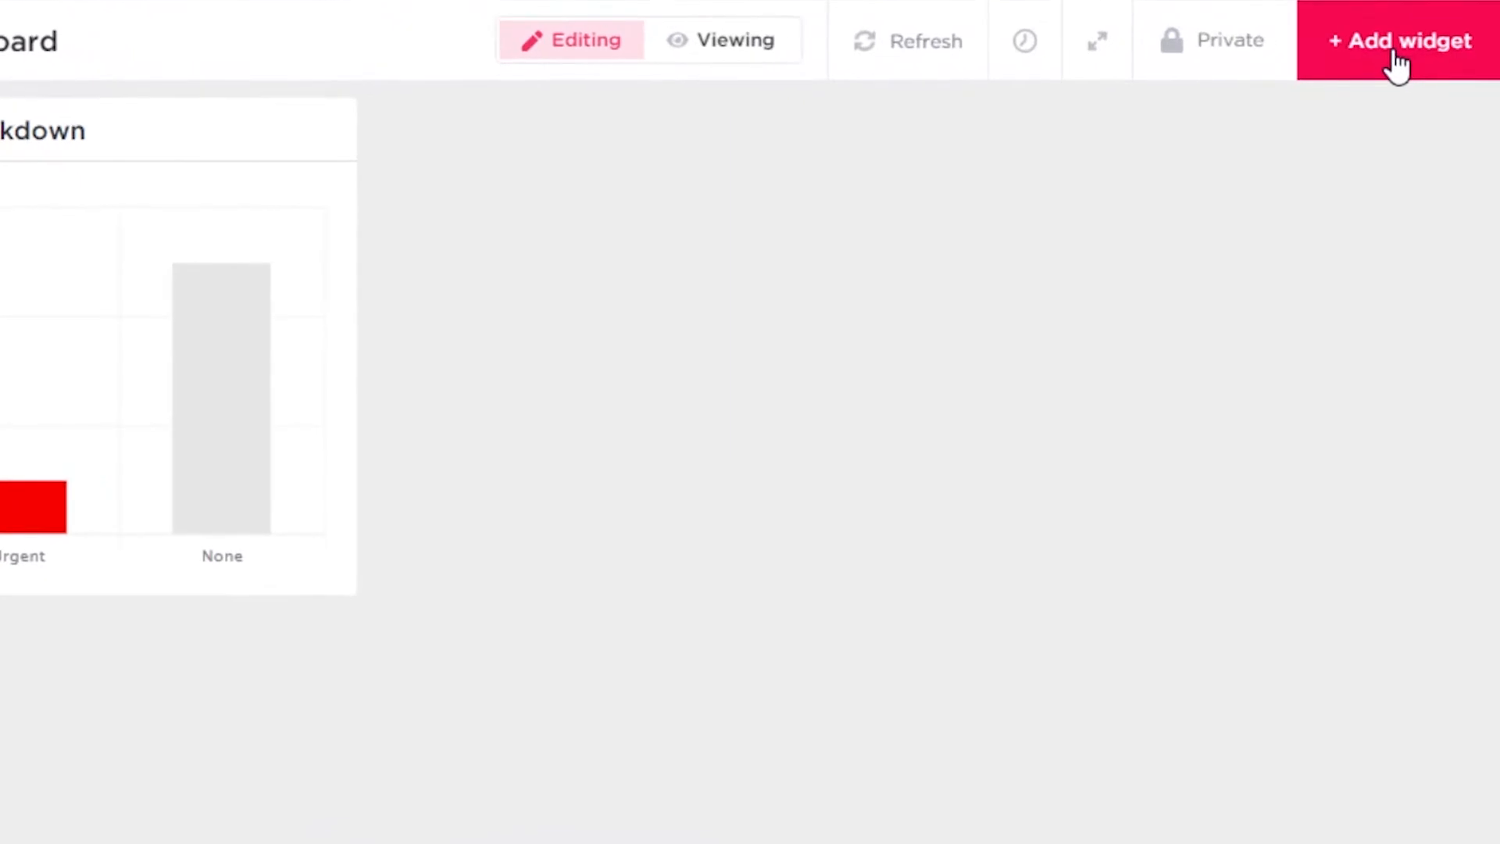
{"action": "left_click", "coordinate": [1391, 46]}
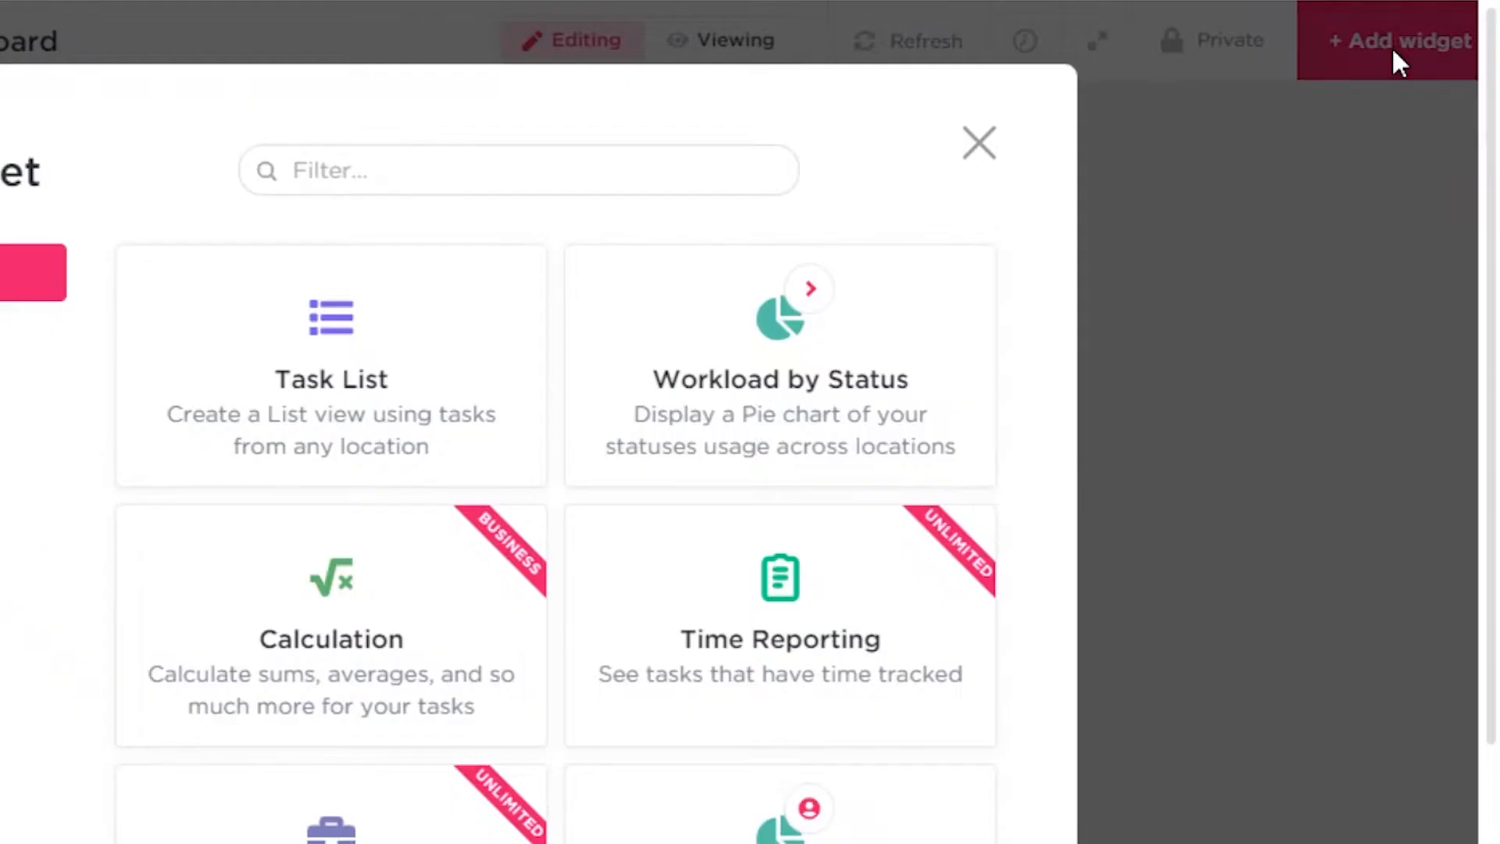
- Look through the Custom, Sprints and Statuses widget categories and the Status Over Time widget's preview
{"action": "left_click", "coordinate": [201, 247]}
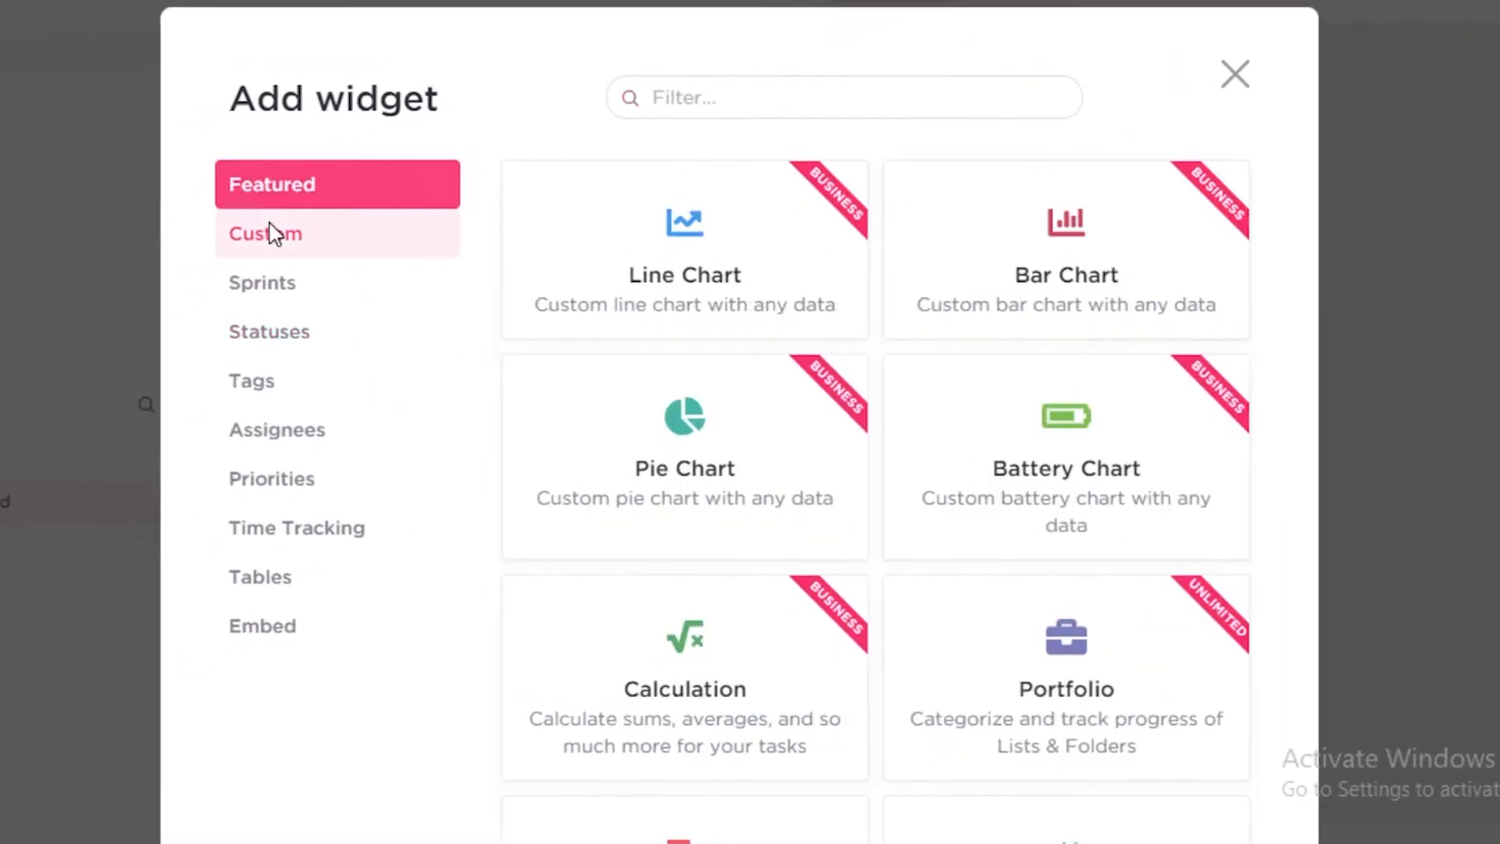
{"action": "left_click", "coordinate": [216, 298]}
{"action": "left_click", "coordinate": [231, 353]}
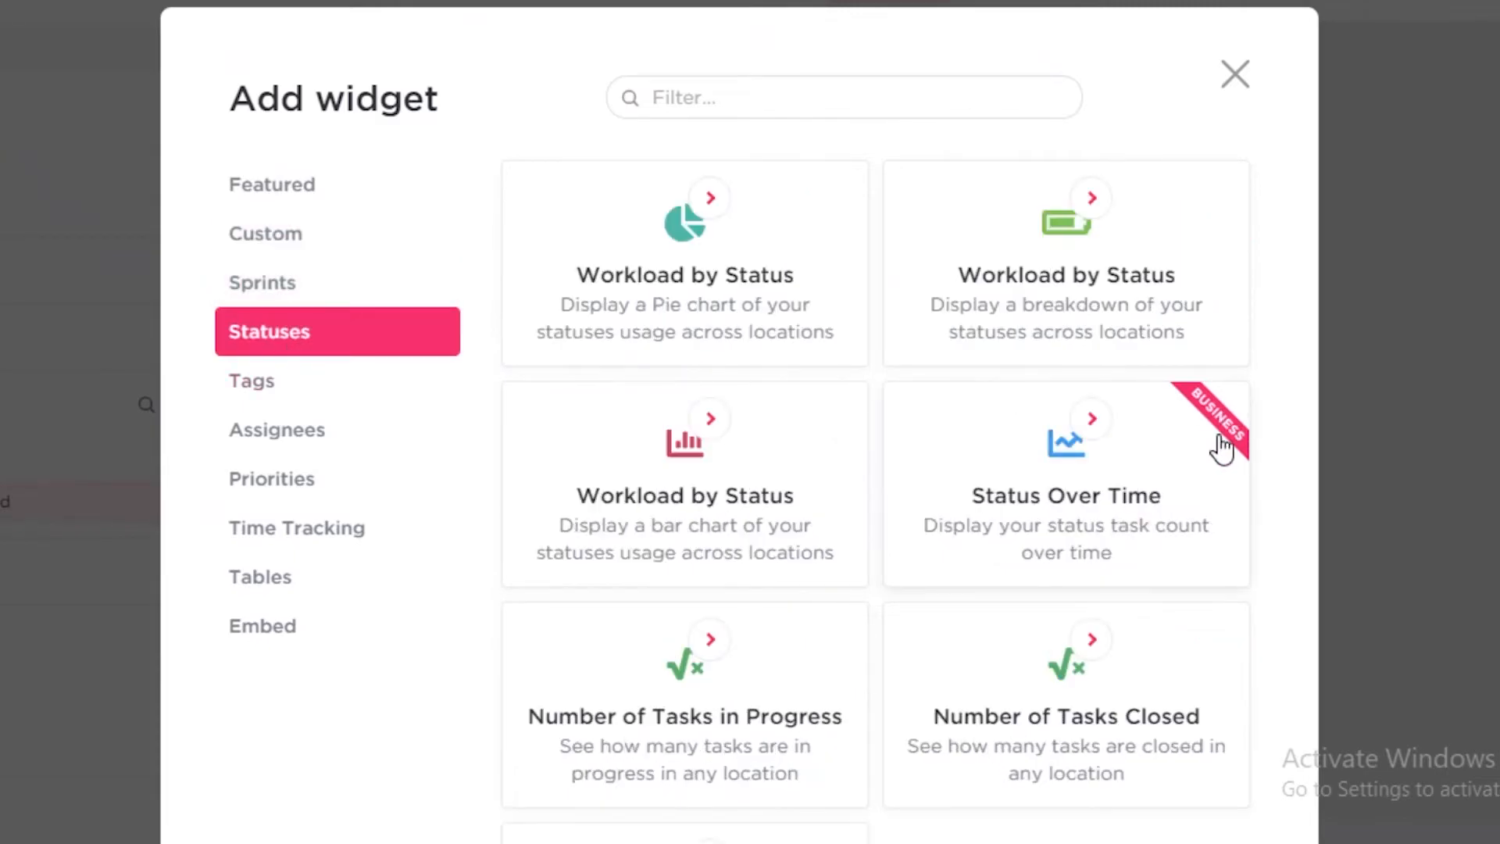
{"action": "left_click", "coordinate": [1188, 459]}
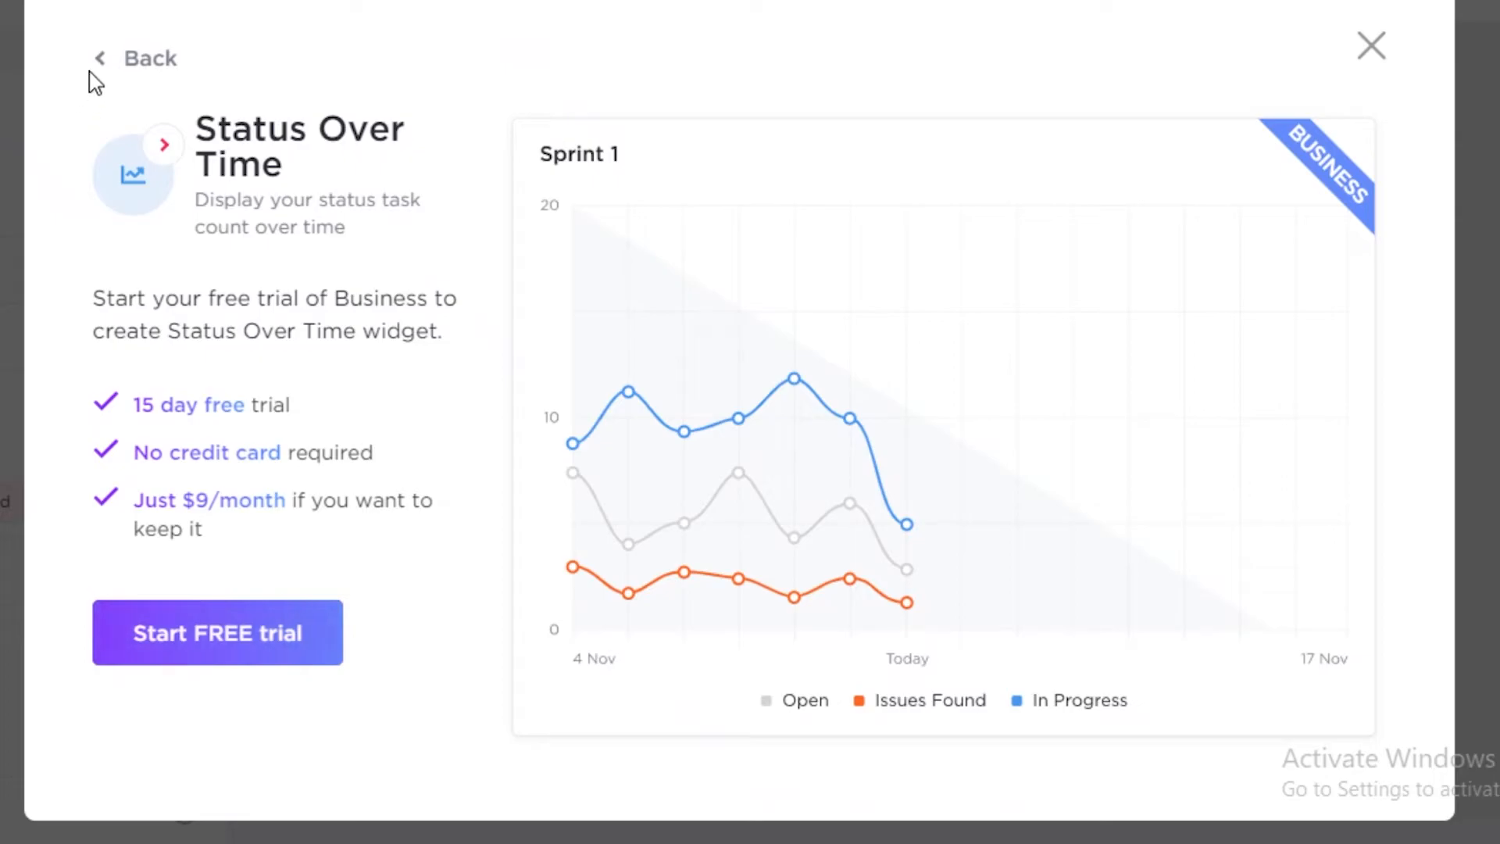
{"action": "left_click", "coordinate": [109, 64]}
{"action": "scroll", "coordinate": [1065, 438], "scroll_direction": "down", "scroll_amount": 4}
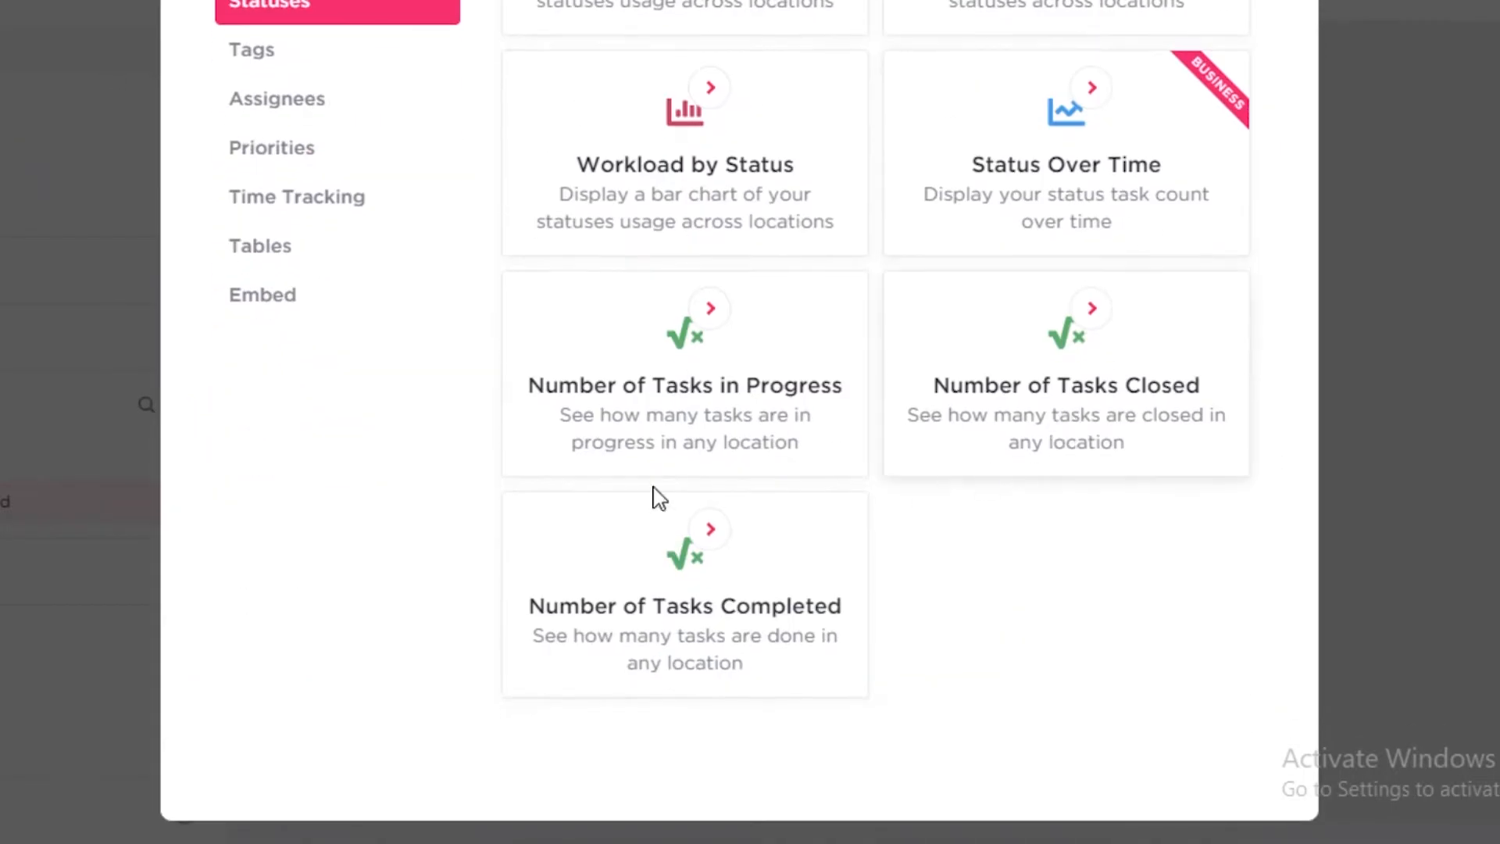
{"action": "scroll", "coordinate": [699, 498], "scroll_direction": "up", "scroll_amount": 4}
- Look through the widgets offered in the Tags, Assignees, Priorities and Time Tracking categories
{"action": "left_click", "coordinate": [280, 382]}
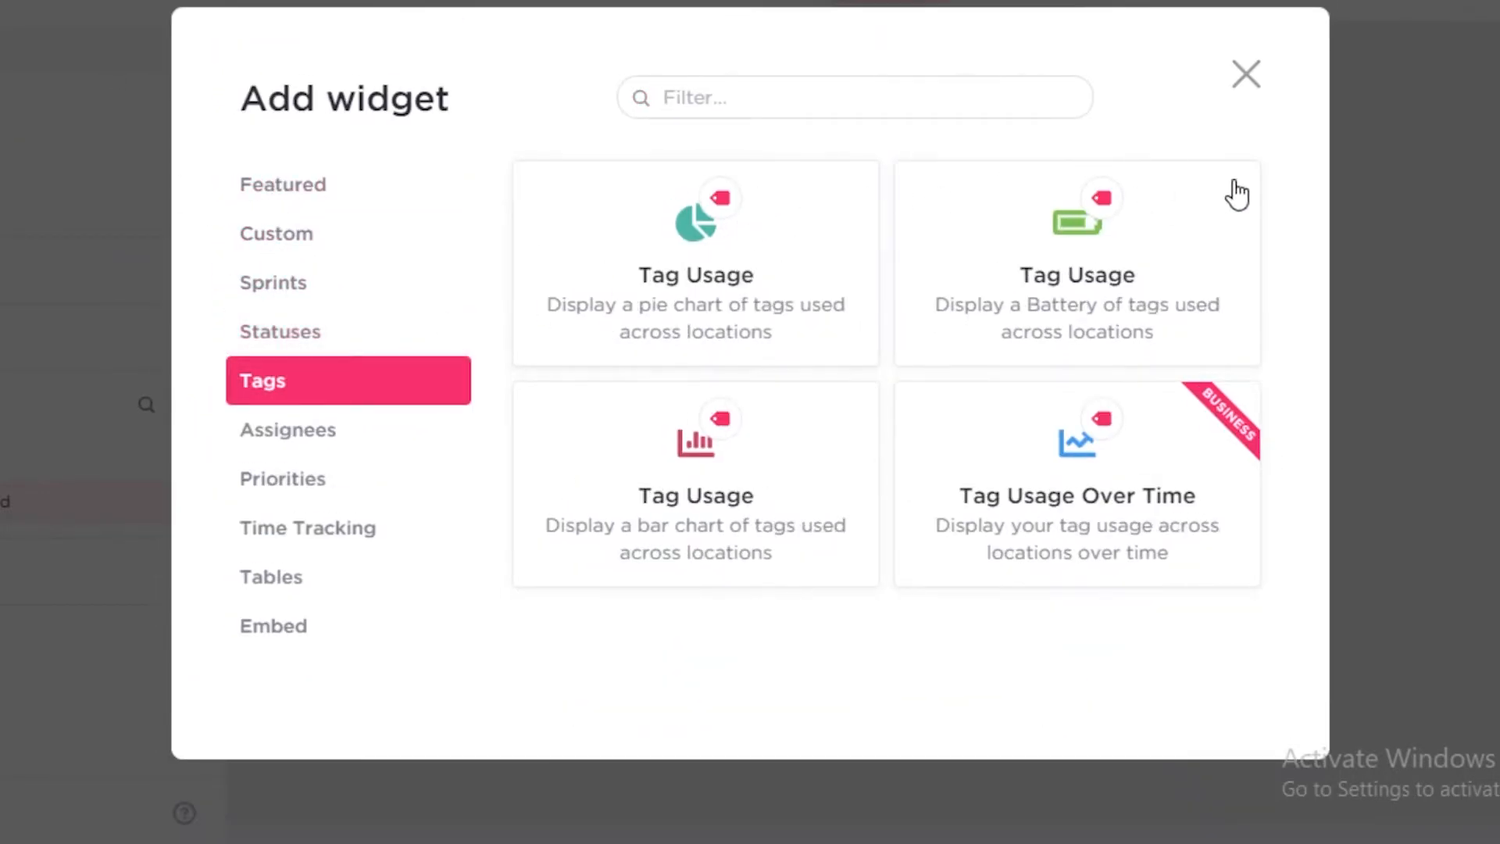
{"action": "left_click", "coordinate": [260, 436]}
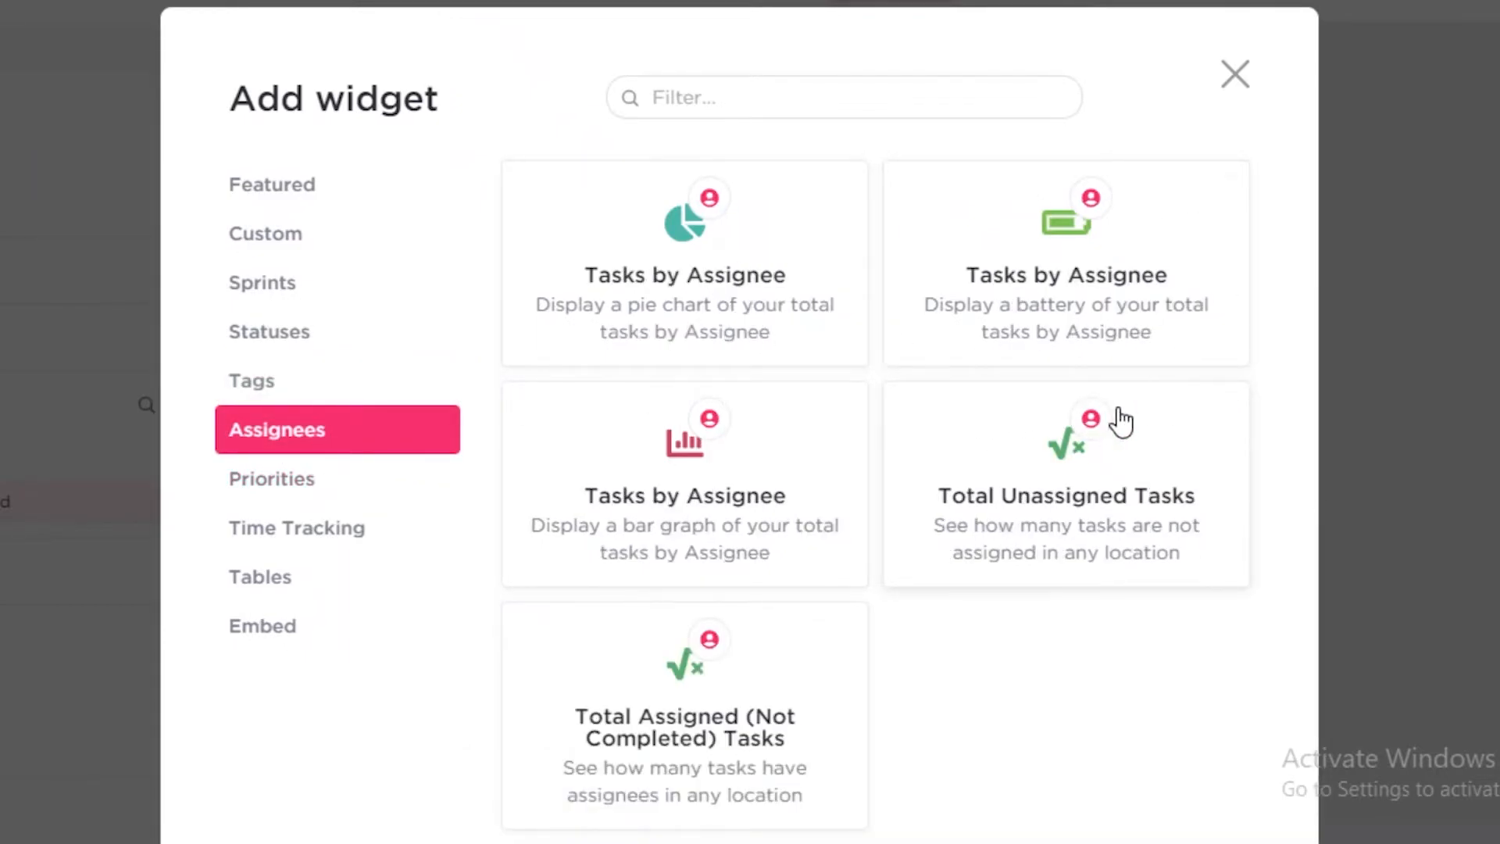
{"action": "left_click", "coordinate": [301, 483]}
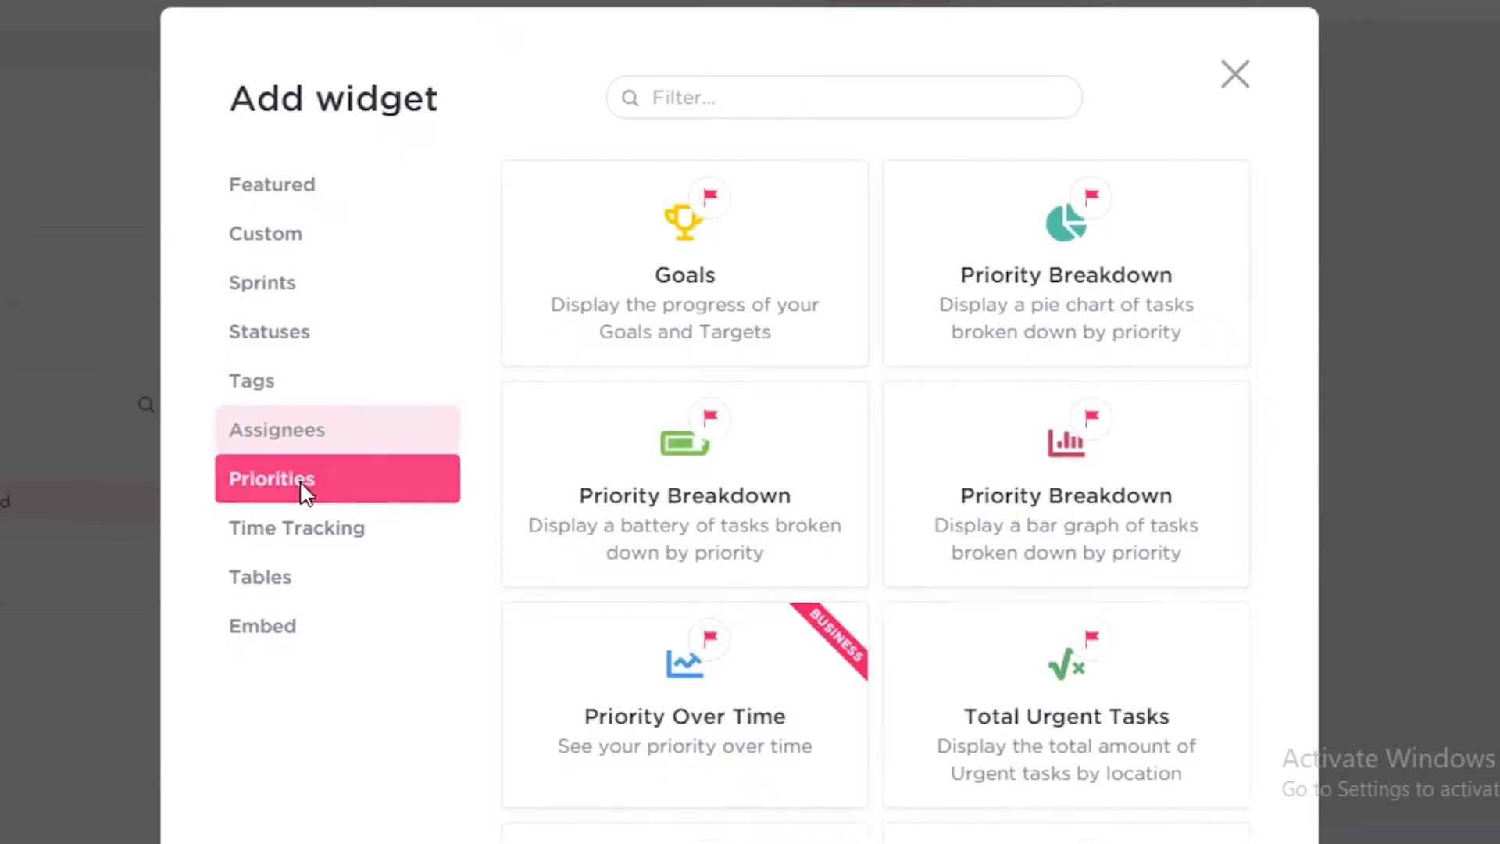
{"action": "left_click", "coordinate": [313, 529]}
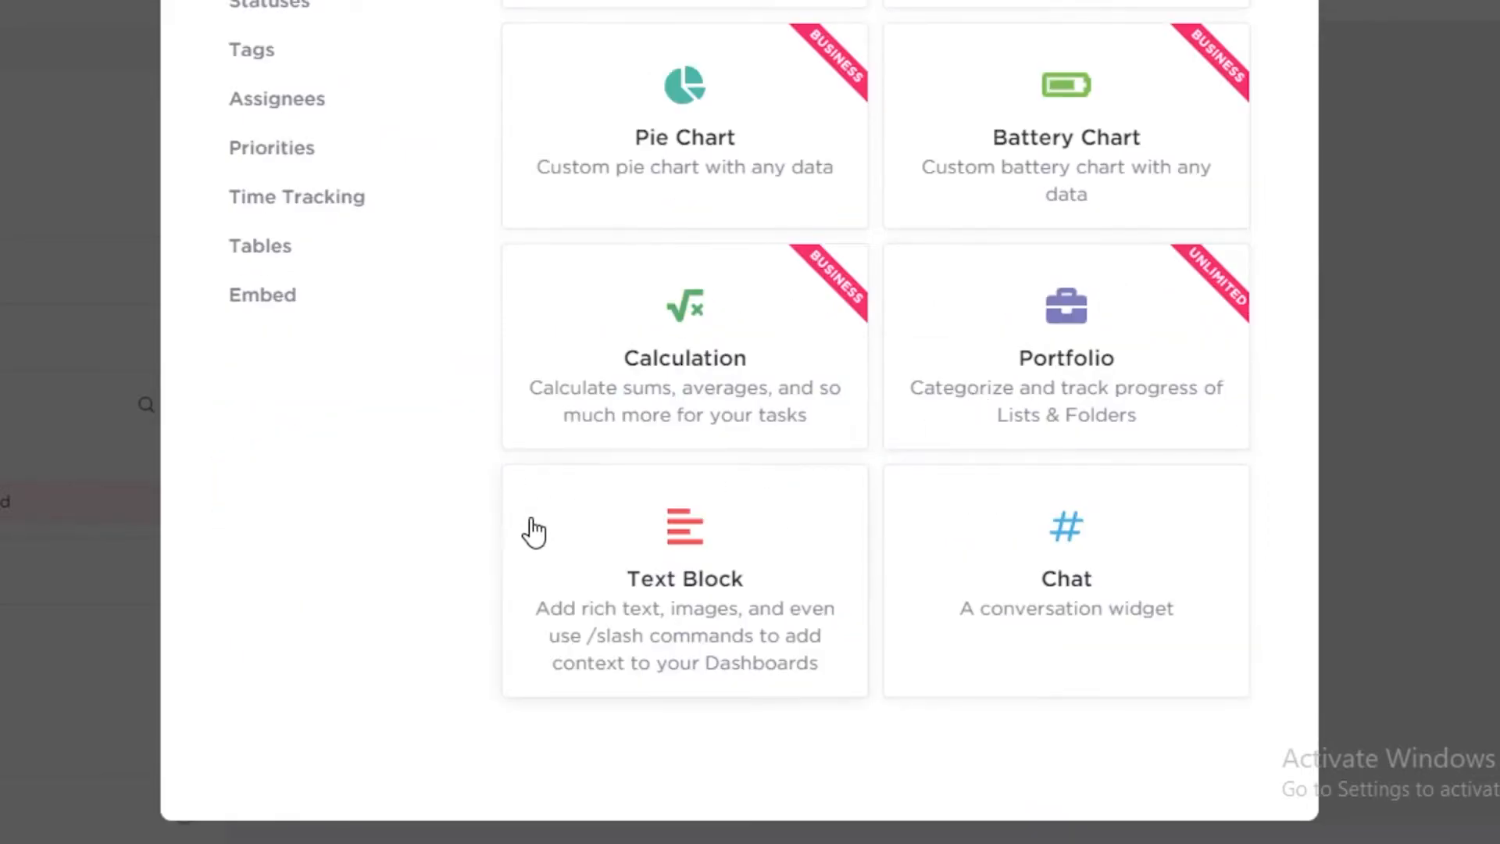
{"action": "scroll", "coordinate": [358, 435], "scroll_direction": "up", "scroll_amount": 4}
- Add a Workload by Status pie chart widget showing all Active and Closed statuses, and make it taller and narrower
{"action": "left_click", "coordinate": [322, 227]}
{"action": "scroll", "coordinate": [305, 258], "scroll_direction": "down", "scroll_amount": 1}
{"action": "left_click", "coordinate": [281, 242]}
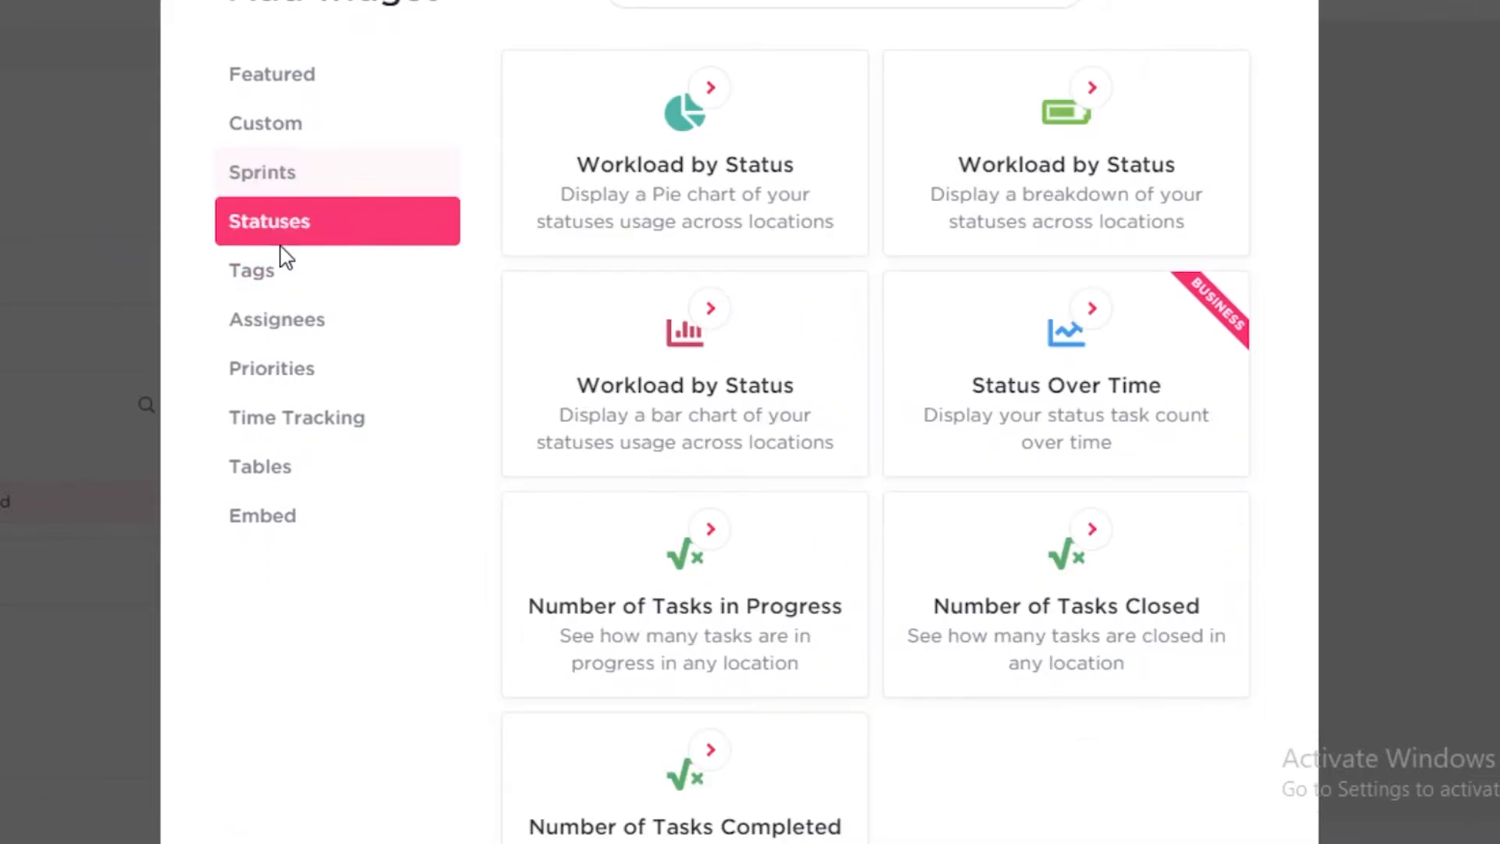
{"action": "left_click", "coordinate": [767, 149]}
{"action": "scroll", "coordinate": [665, 270], "scroll_direction": "down", "scroll_amount": 5}
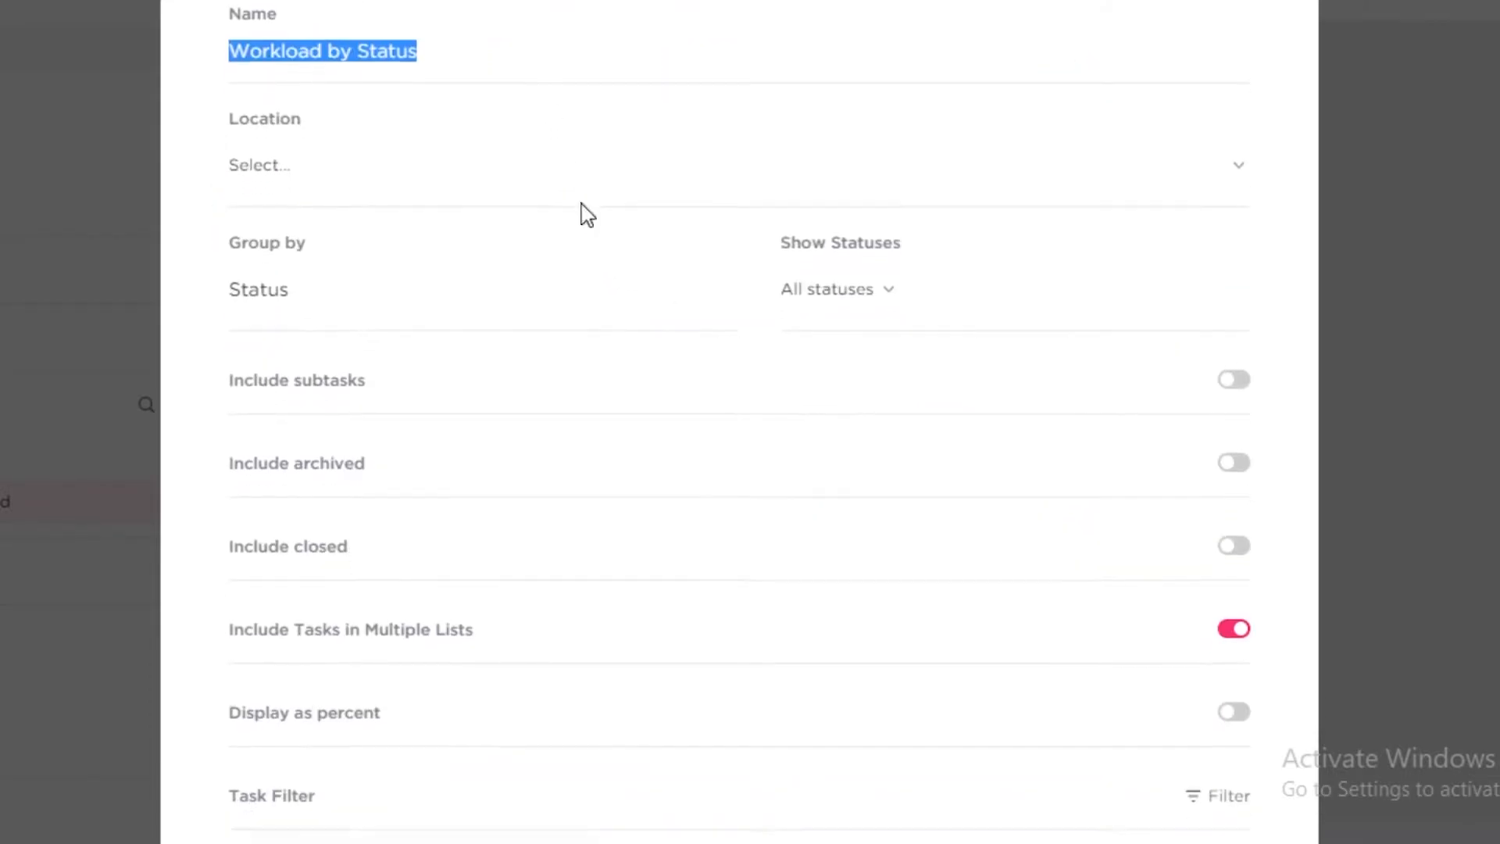
{"action": "left_click", "coordinate": [828, 92]}
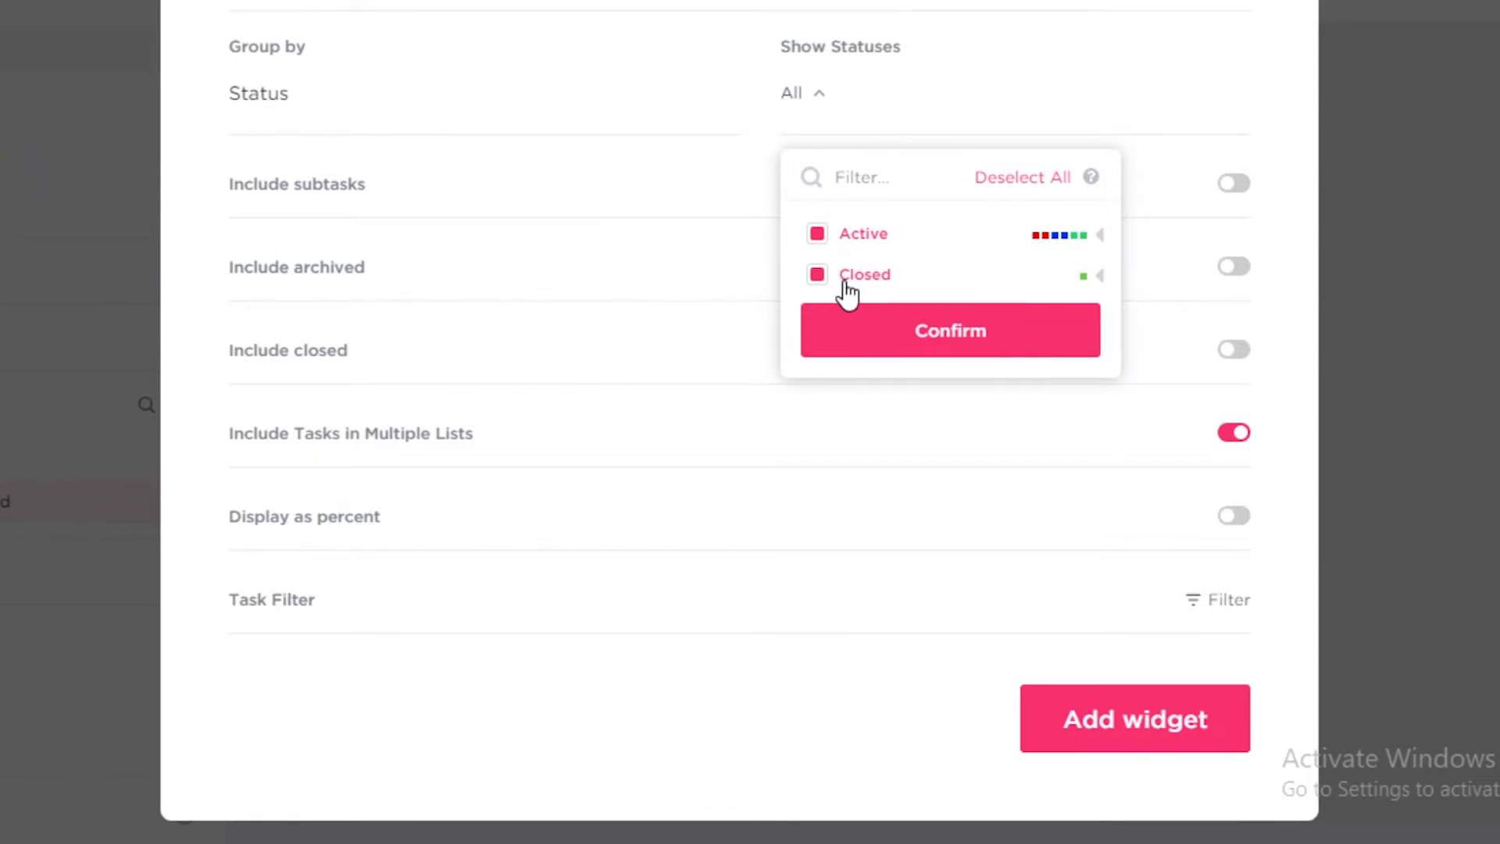
{"action": "left_click", "coordinate": [995, 347]}
{"action": "left_click", "coordinate": [1049, 719]}
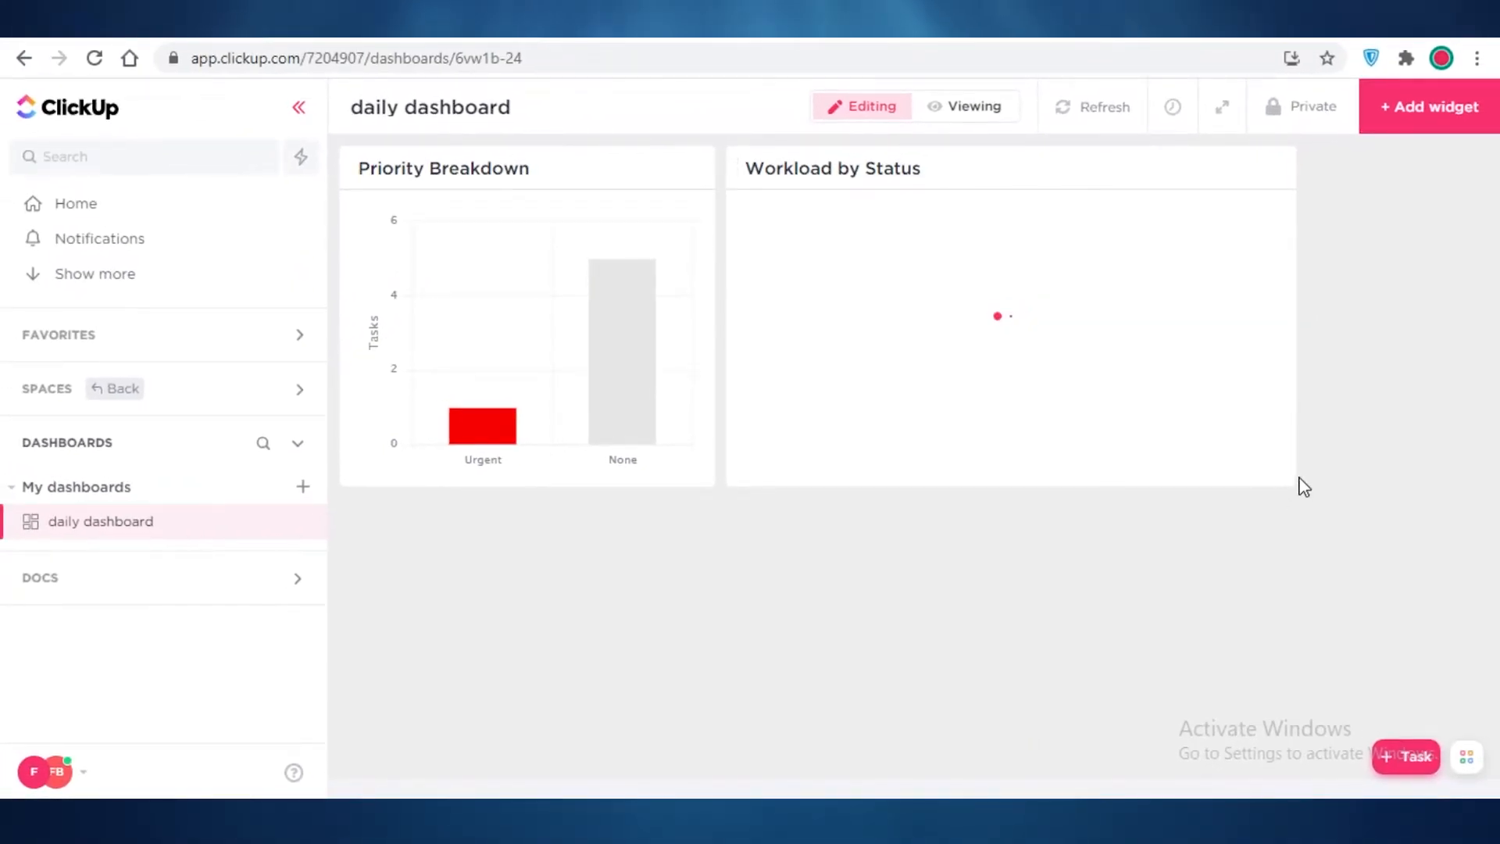
{"action": "left_click_drag", "start_coordinate": [1304, 487], "coordinate": [1202, 665]}
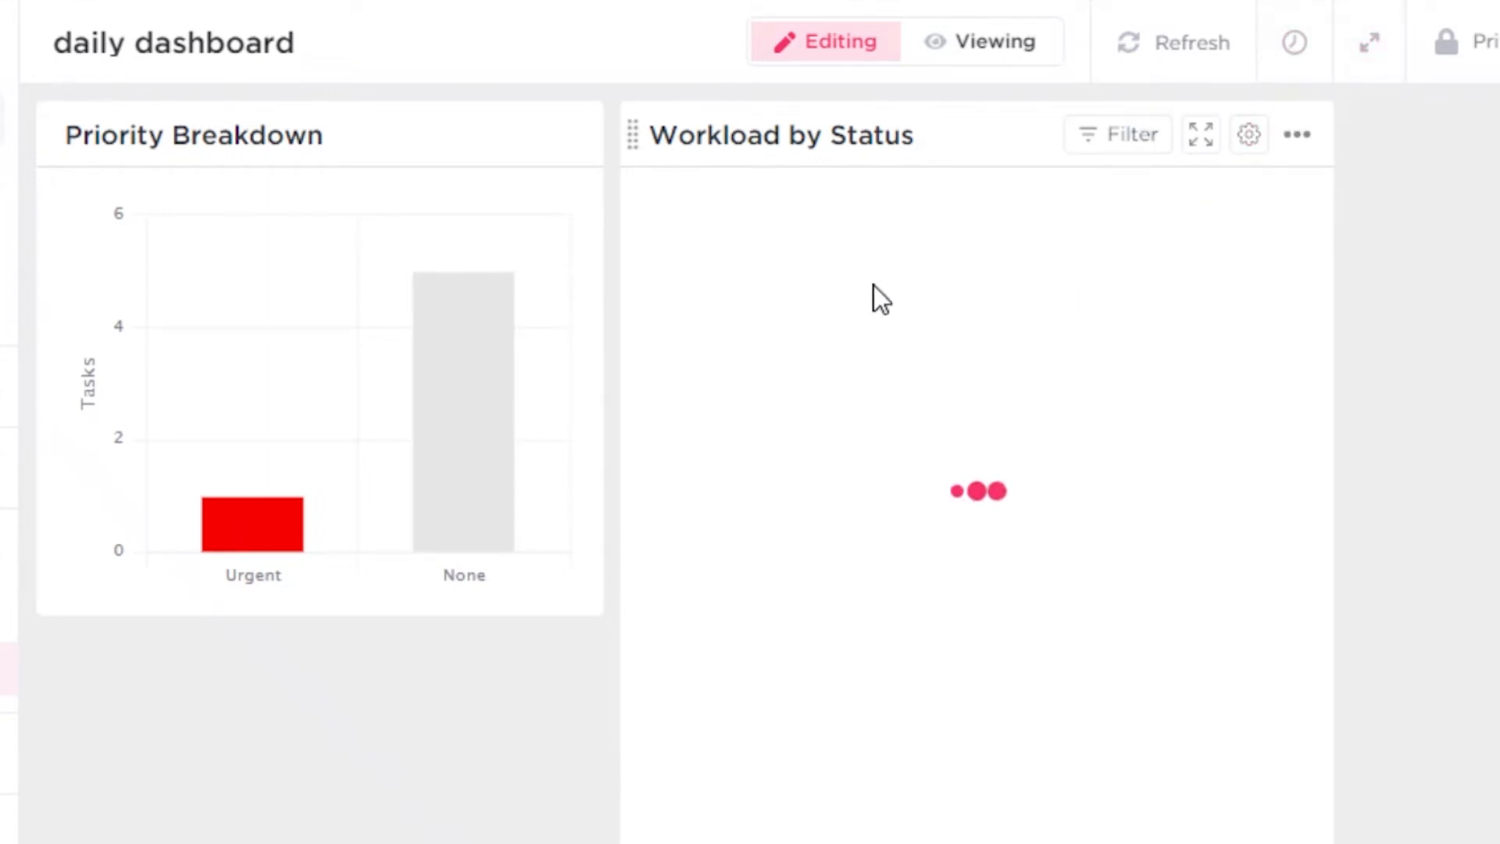
- Copy the daily dashboard's internal link from its sharing settings and close them
{"action": "left_click", "coordinate": [1448, 44]}
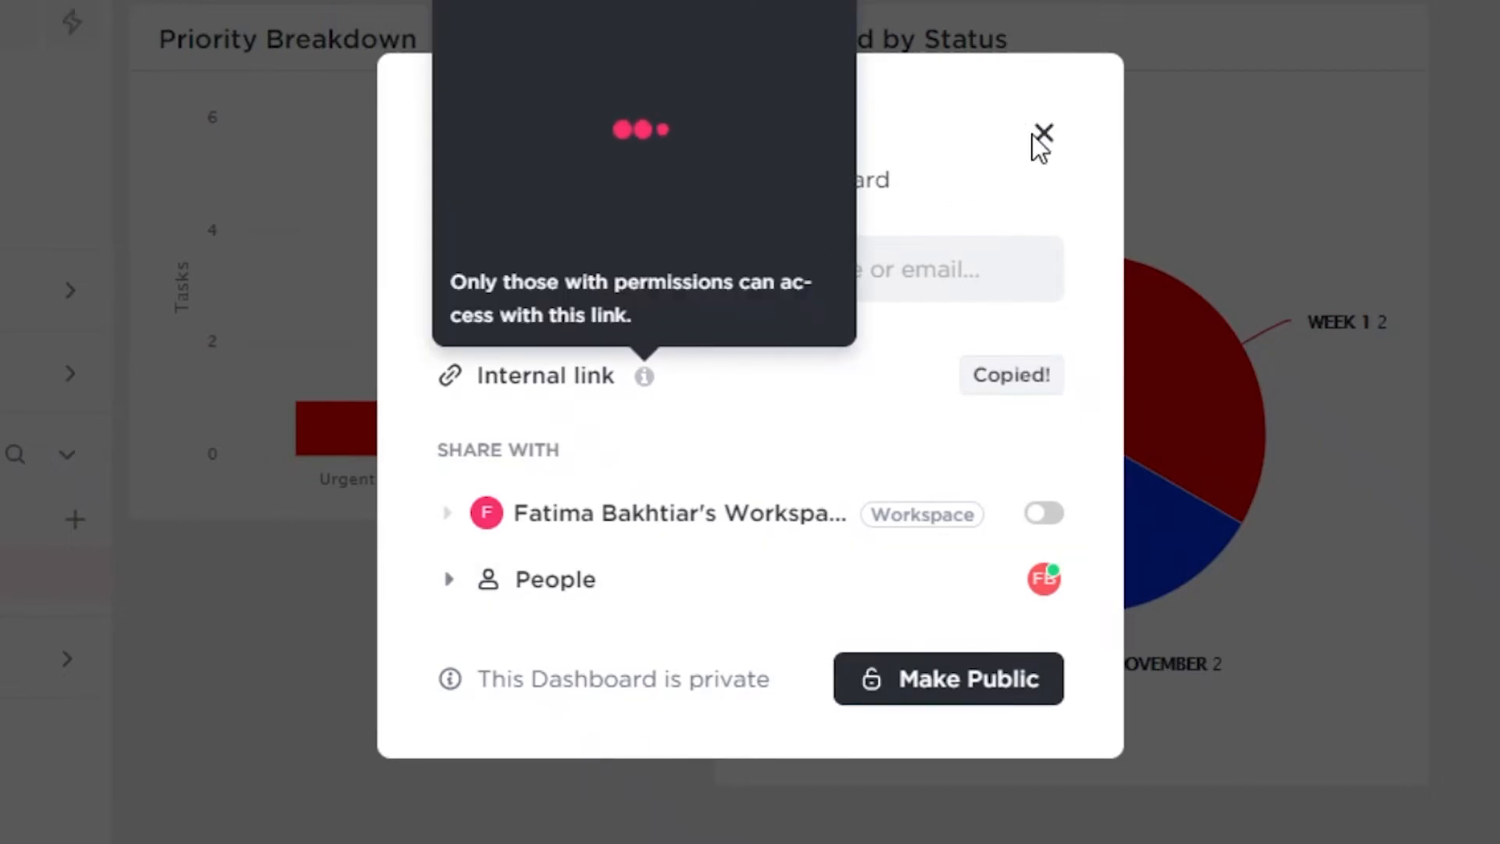
{"action": "left_click", "coordinate": [1016, 159]}
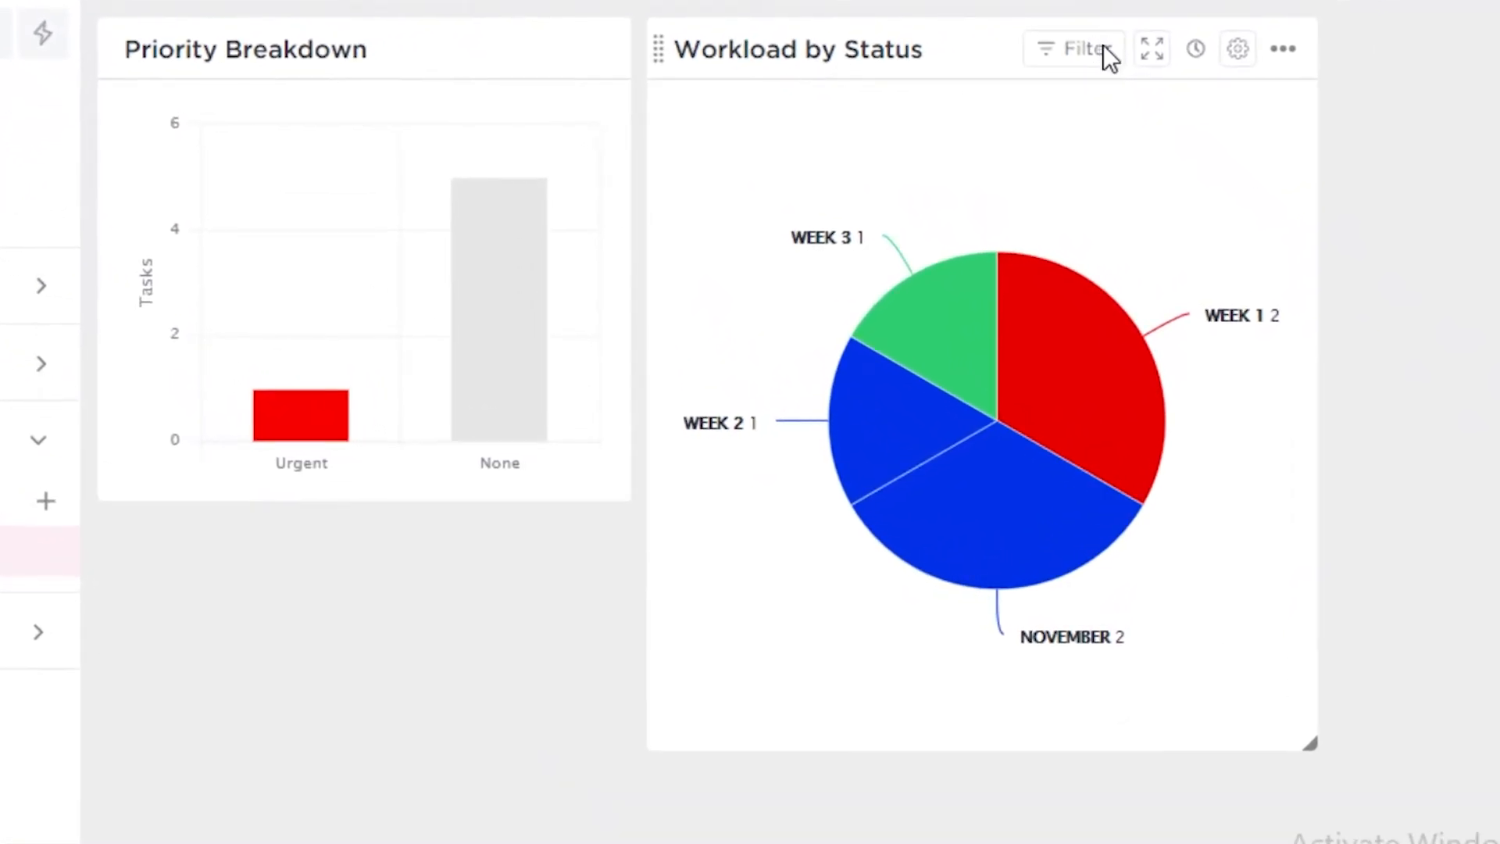
- Browse the filter options for the Workload by Status widget and filter it to tasks where Assignee Is Me
{"action": "left_click", "coordinate": [1103, 47]}
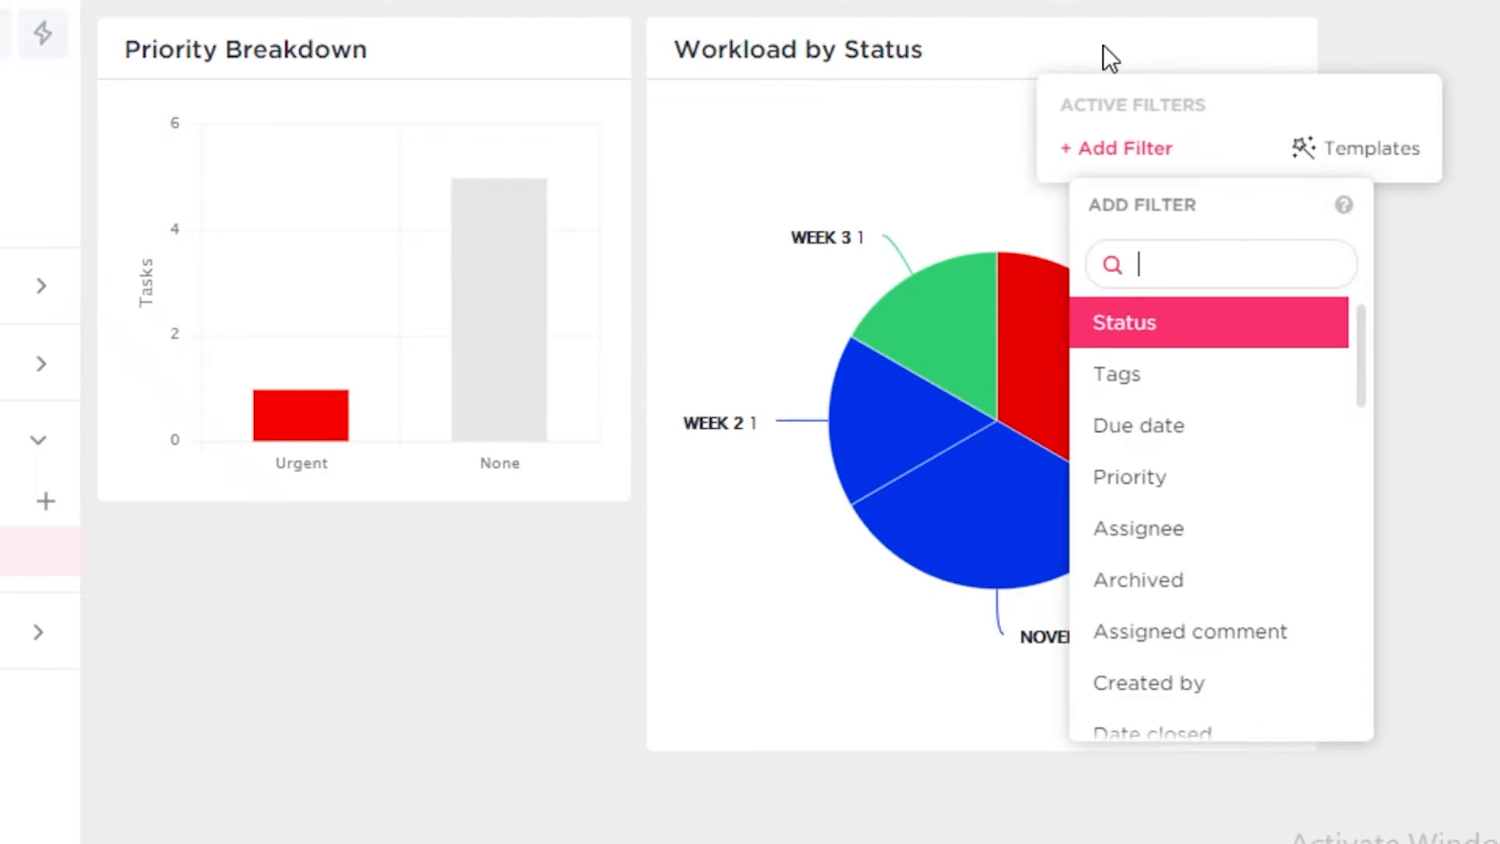
{"action": "scroll", "coordinate": [1210, 391], "scroll_direction": "down", "scroll_amount": 5}
{"action": "scroll", "coordinate": [1210, 391], "scroll_direction": "down", "scroll_amount": 4}
{"action": "scroll", "coordinate": [1199, 461], "scroll_direction": "up", "scroll_amount": 10}
{"action": "scroll", "coordinate": [1187, 431], "scroll_direction": "up", "scroll_amount": 3}
{"action": "scroll", "coordinate": [1142, 493], "scroll_direction": "down", "scroll_amount": 3}
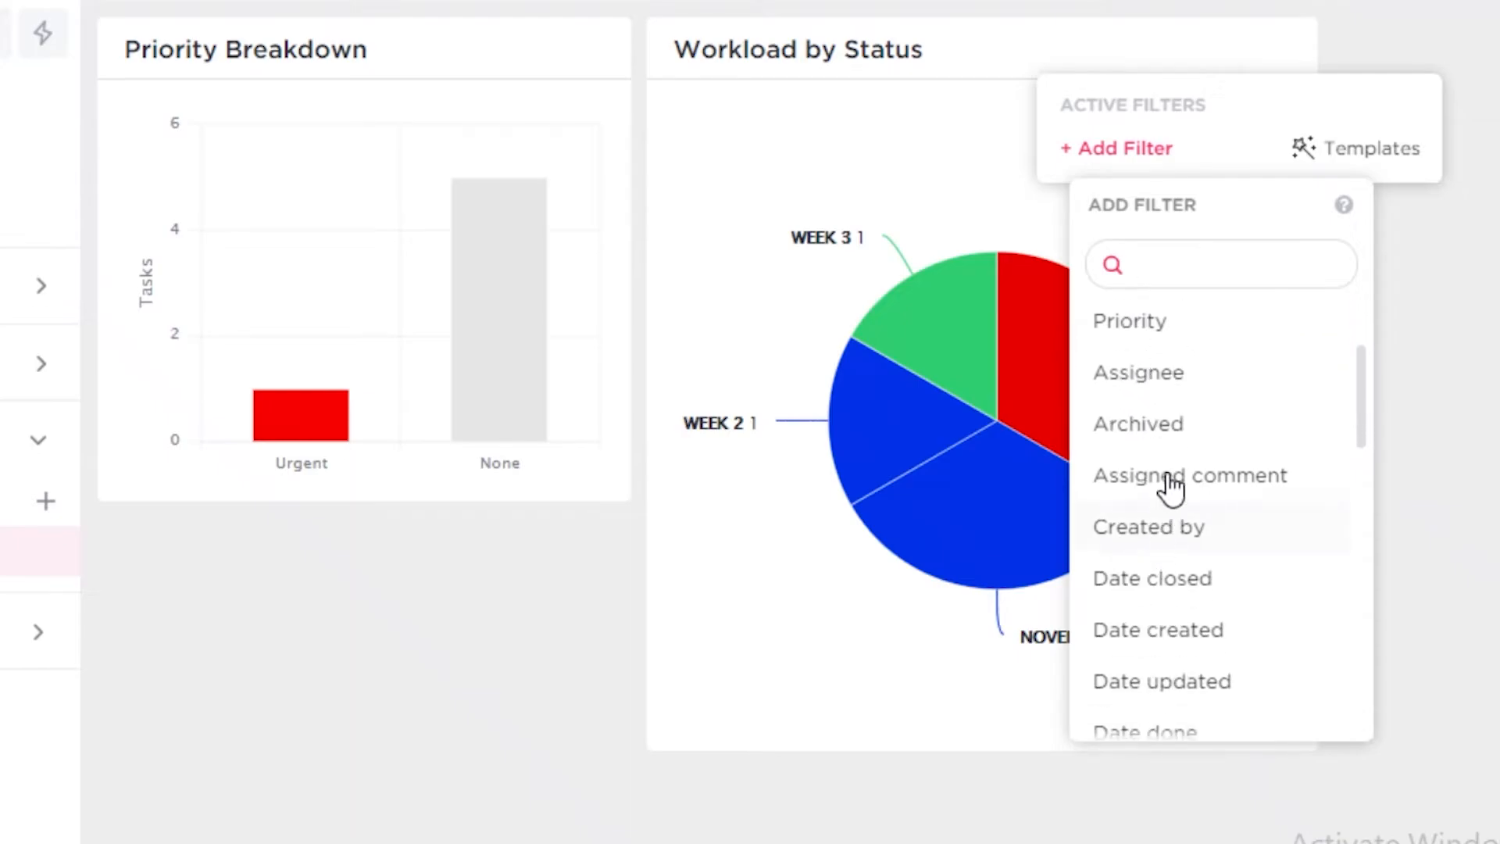
{"action": "scroll", "coordinate": [1172, 547], "scroll_direction": "up", "scroll_amount": 3}
{"action": "left_click", "coordinate": [1170, 539]}
{"action": "left_click", "coordinate": [1266, 161]}
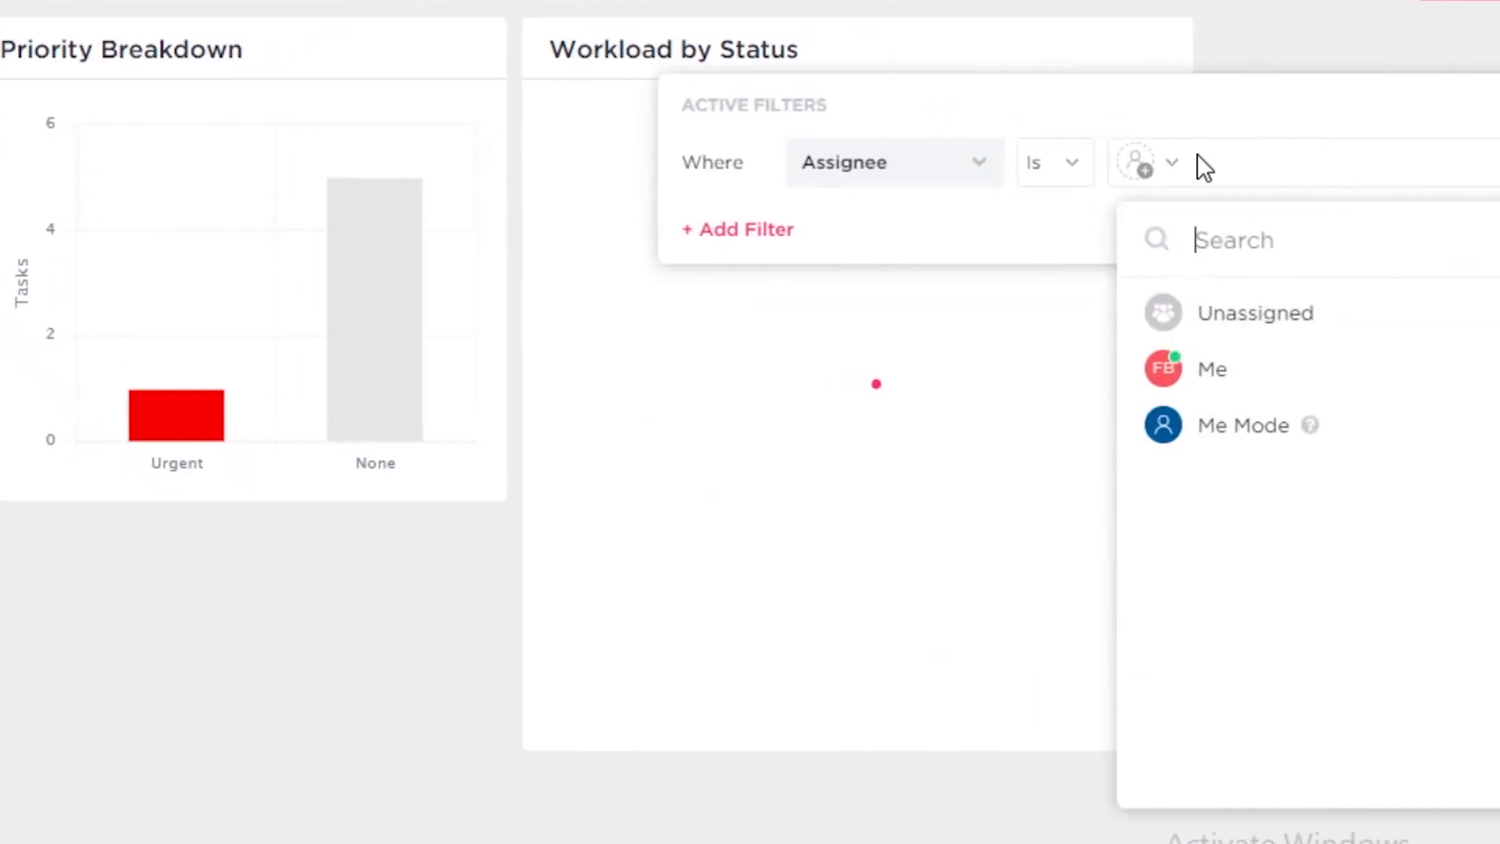
{"action": "left_click", "coordinate": [1373, 396]}
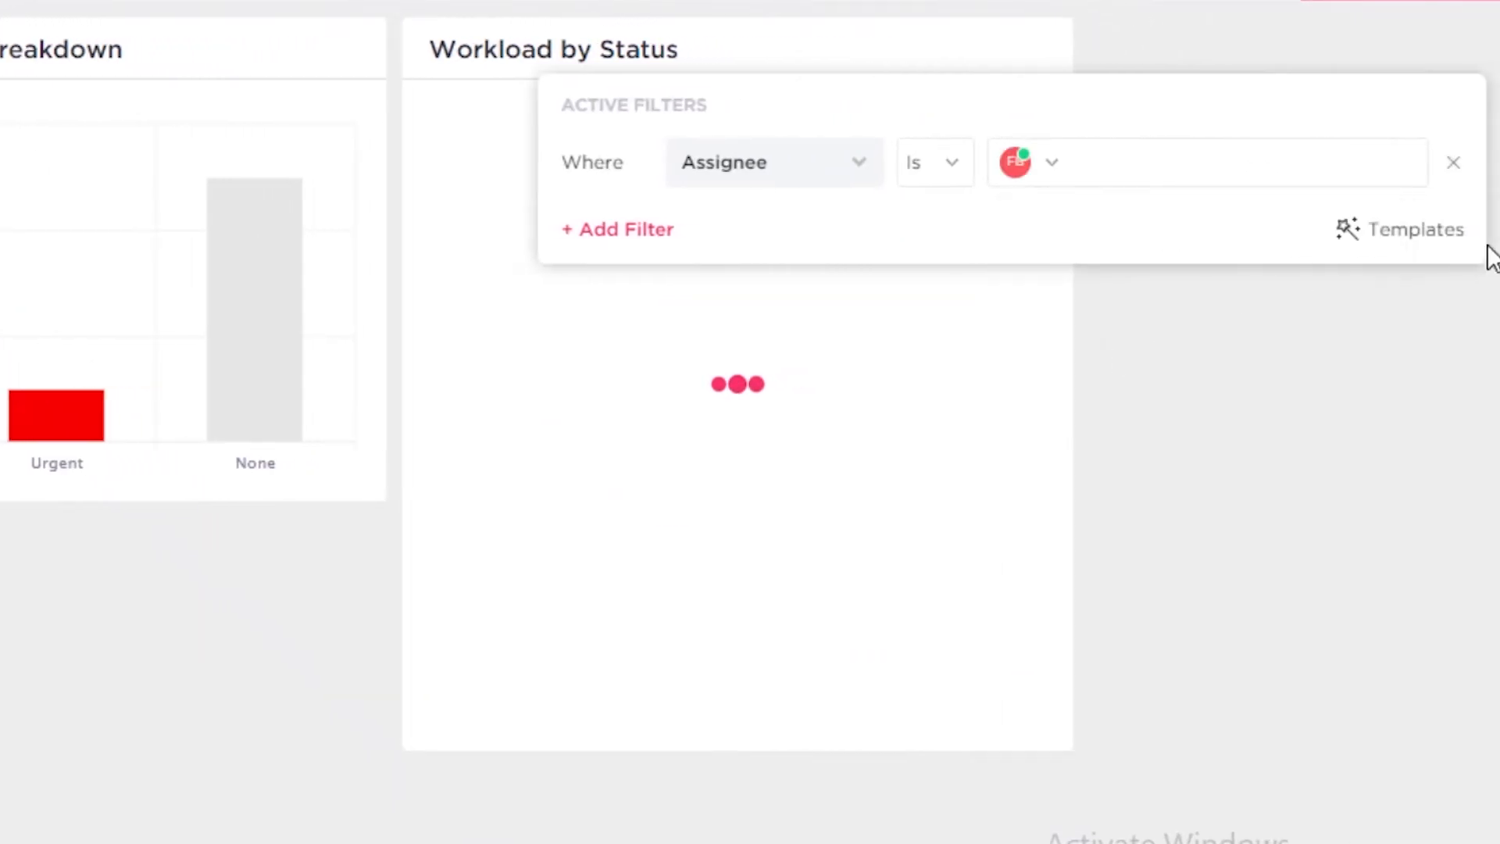
{"action": "left_click", "coordinate": [1493, 258]}
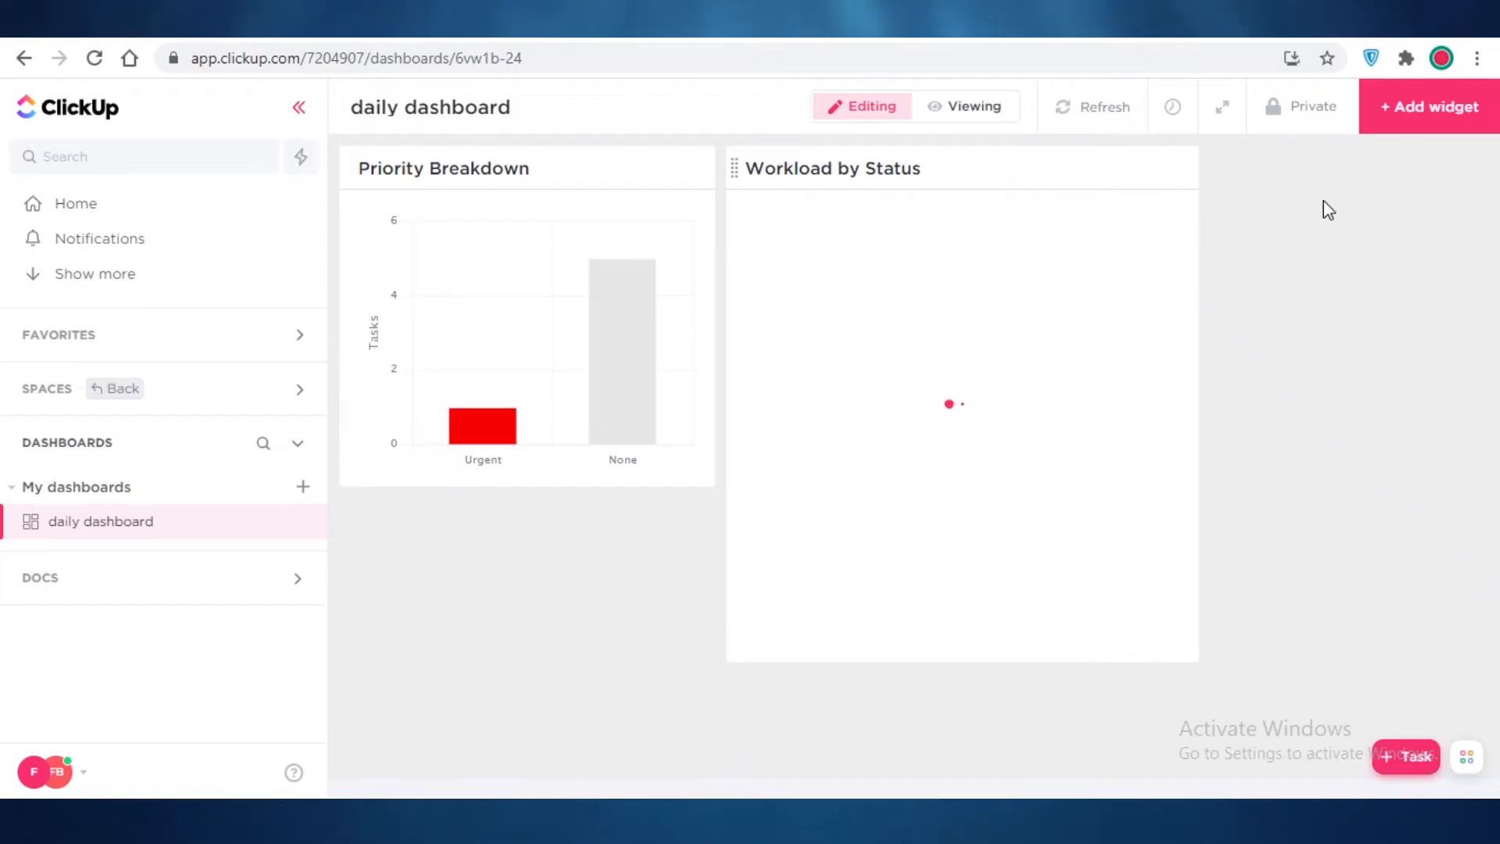
- Add an unnamed, empty Text Block widget from the Featured widgets to the daily dashboard
{"action": "left_click", "coordinate": [1429, 106]}
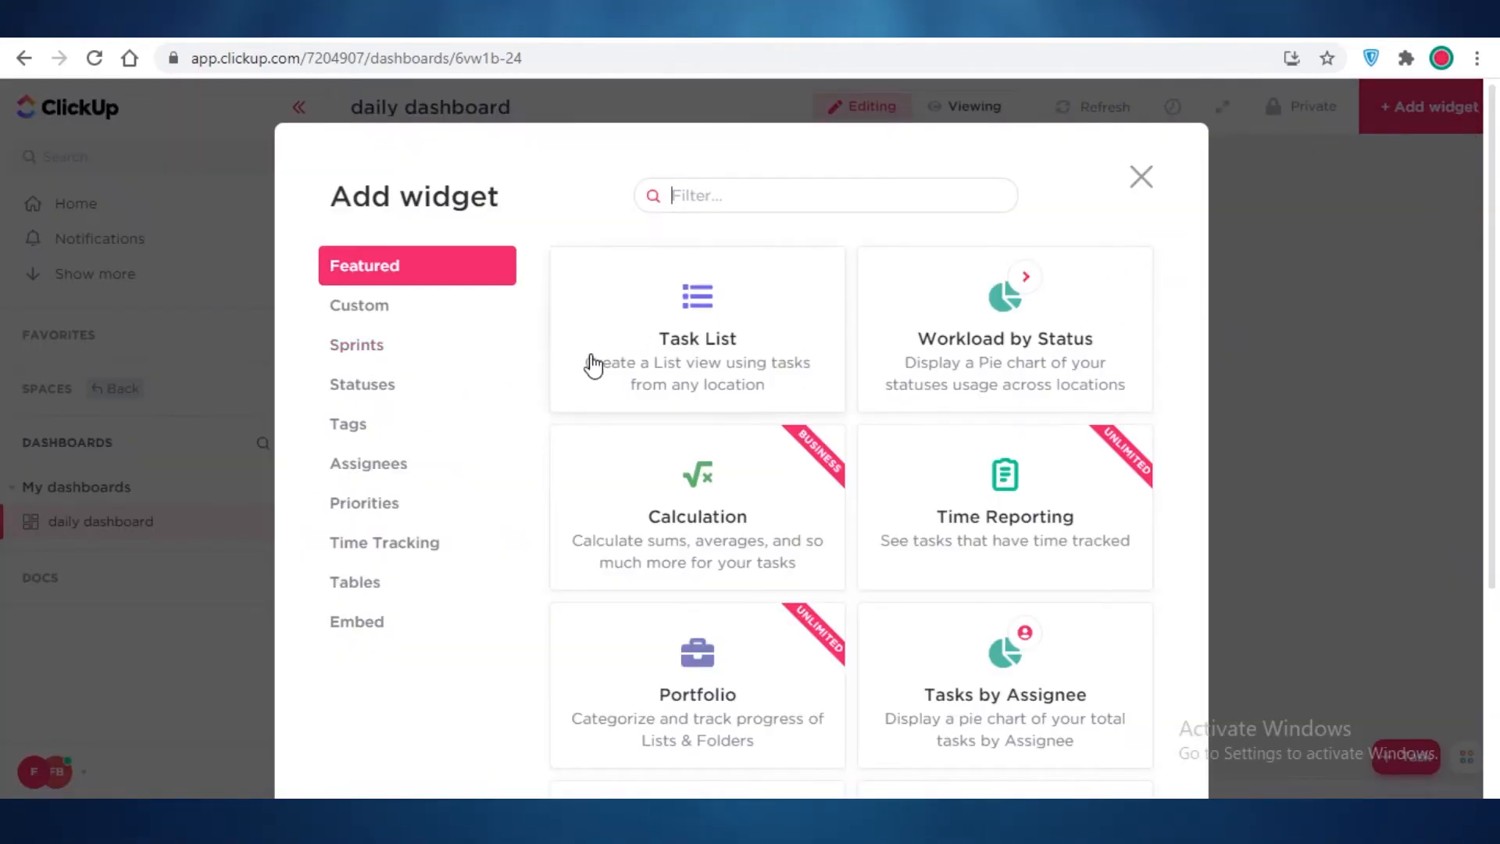
{"action": "scroll", "coordinate": [963, 529], "scroll_direction": "down", "scroll_amount": 3}
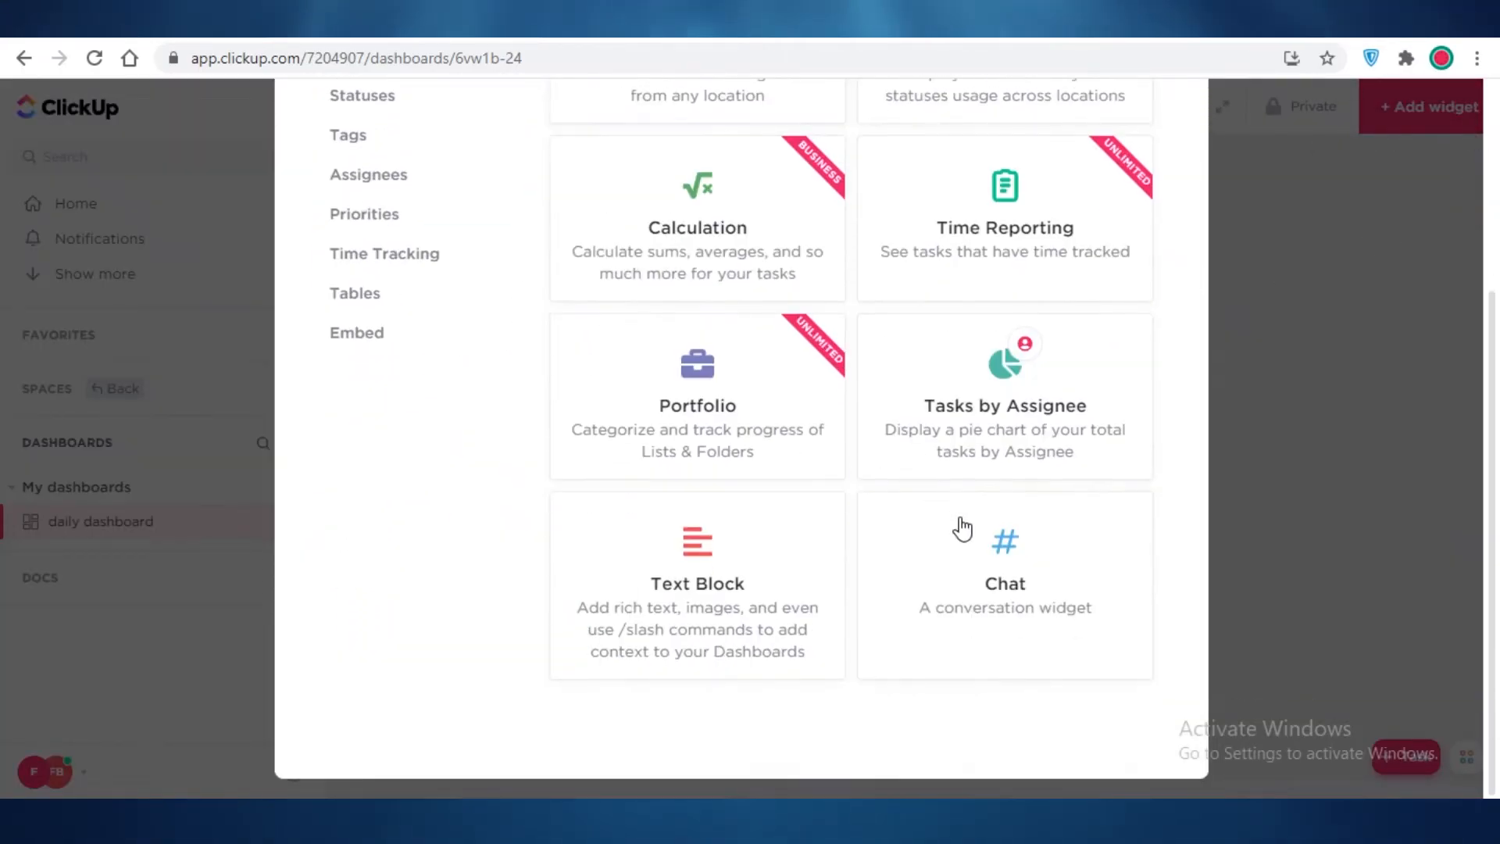
{"action": "left_click", "coordinate": [678, 541]}
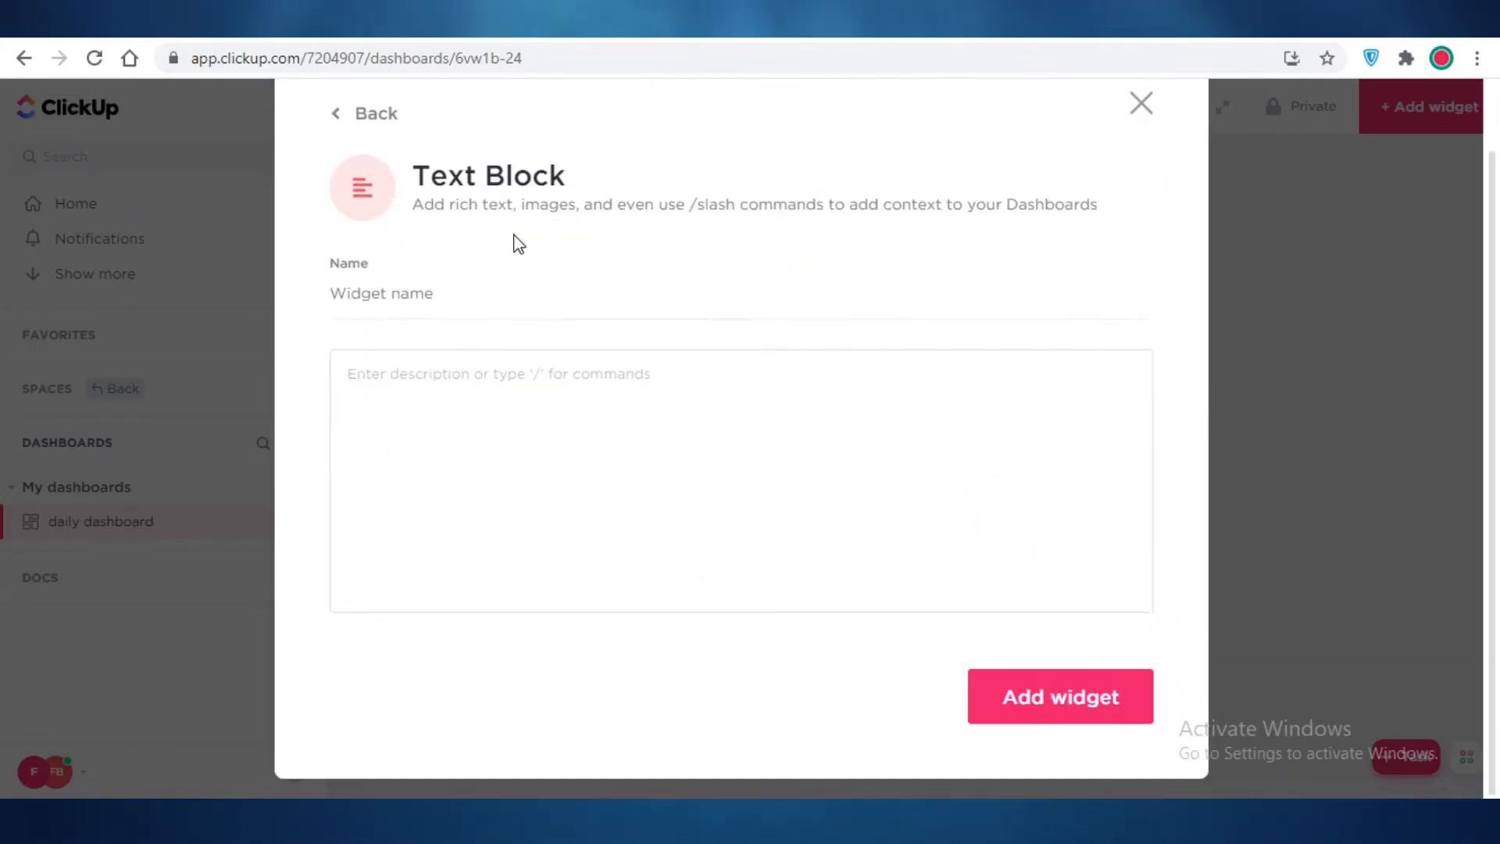
{"action": "left_click", "coordinate": [1062, 707]}
{"action": "scroll", "coordinate": [1148, 452], "scroll_direction": "down", "scroll_amount": 3}
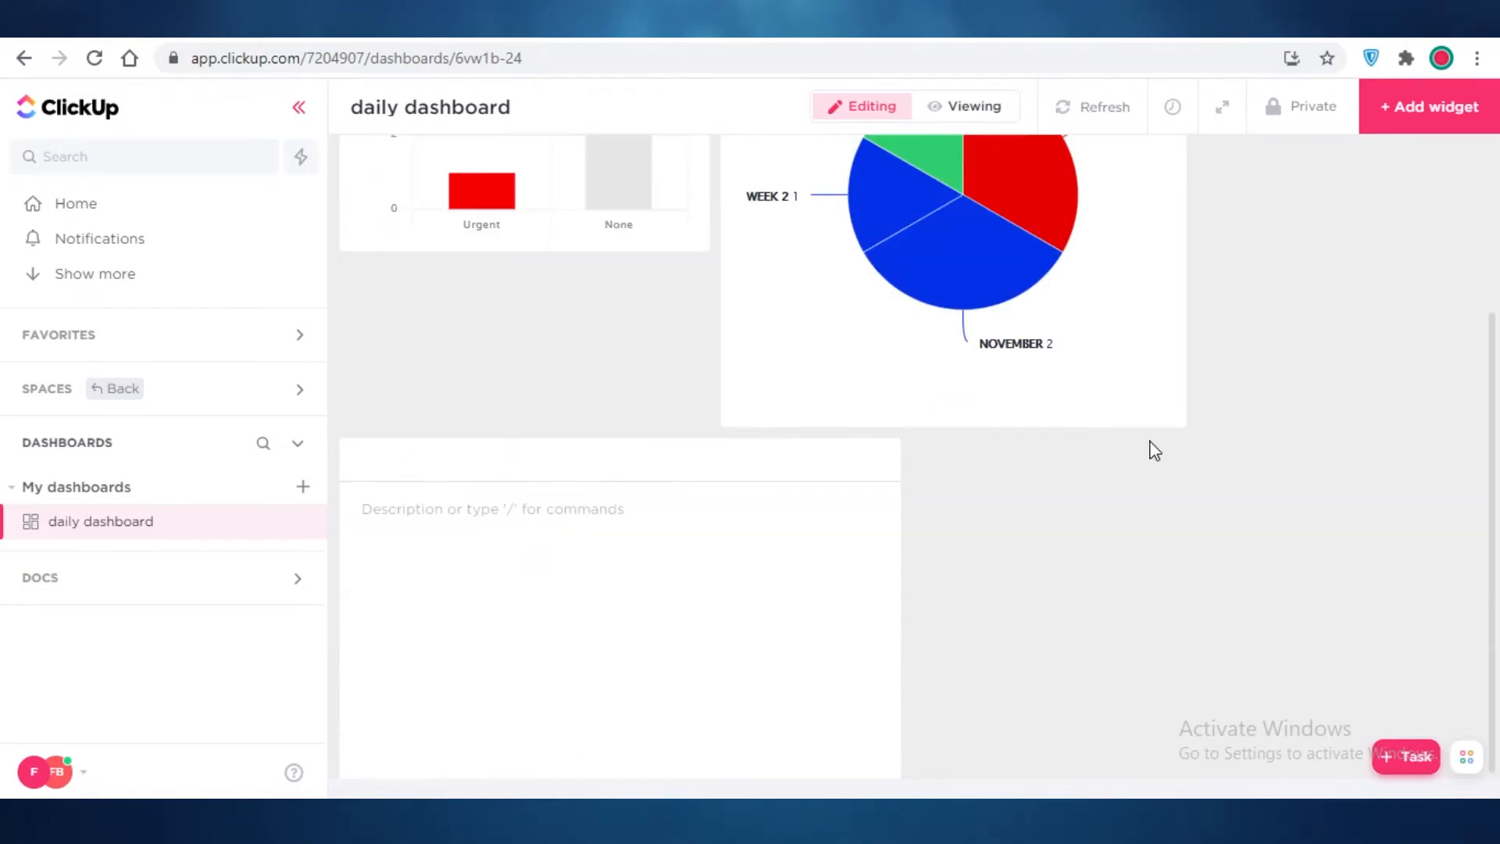
- Make the Workload by Status widget wider and shorter so it lines up with the Priority Breakdown widget's height
{"action": "left_click_drag", "start_coordinate": [1181, 422], "coordinate": [1430, 244]}
{"action": "scroll", "coordinate": [1026, 410], "scroll_direction": "up", "scroll_amount": 3}
{"action": "scroll", "coordinate": [641, 596], "scroll_direction": "down", "scroll_amount": 3}
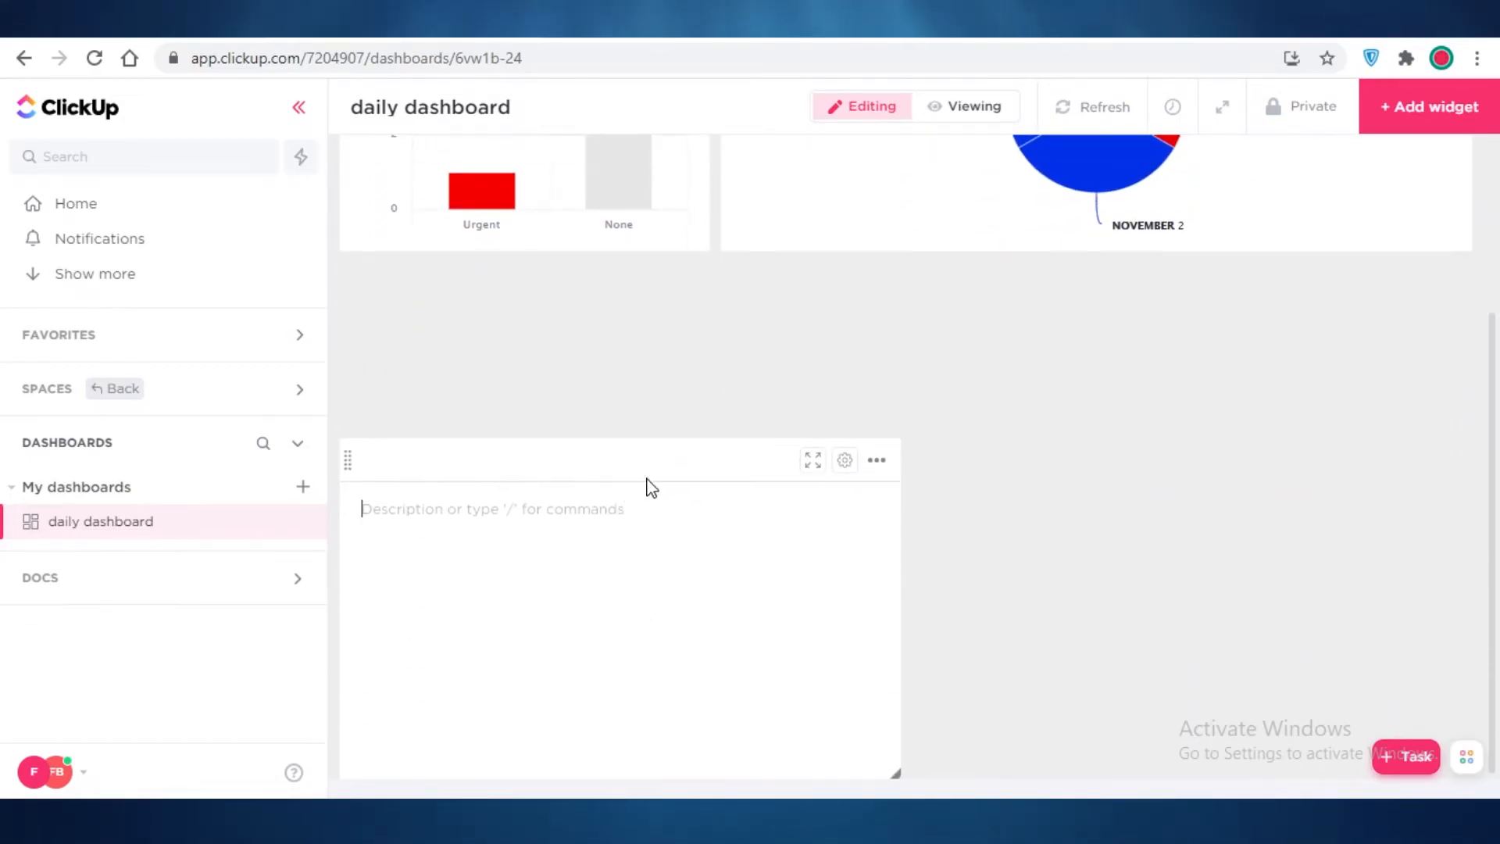
- Narrow the new text block widget from its left edge and title it "tips to improve"
{"action": "left_click", "coordinate": [358, 455]}
{"action": "left_click_drag", "start_coordinate": [343, 457], "coordinate": [435, 457]}
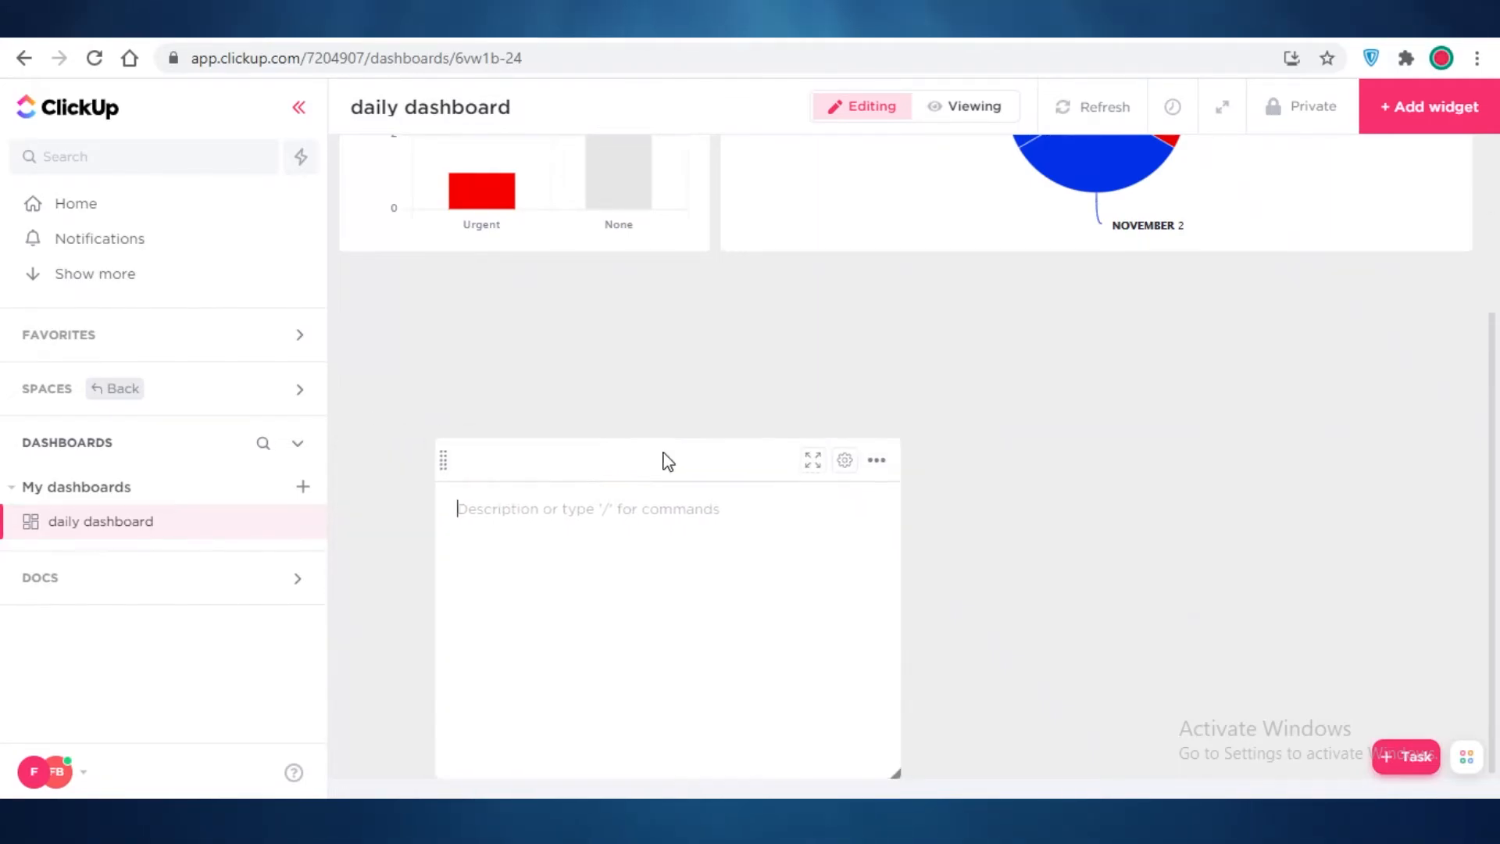
{"action": "left_click", "coordinate": [541, 461]}
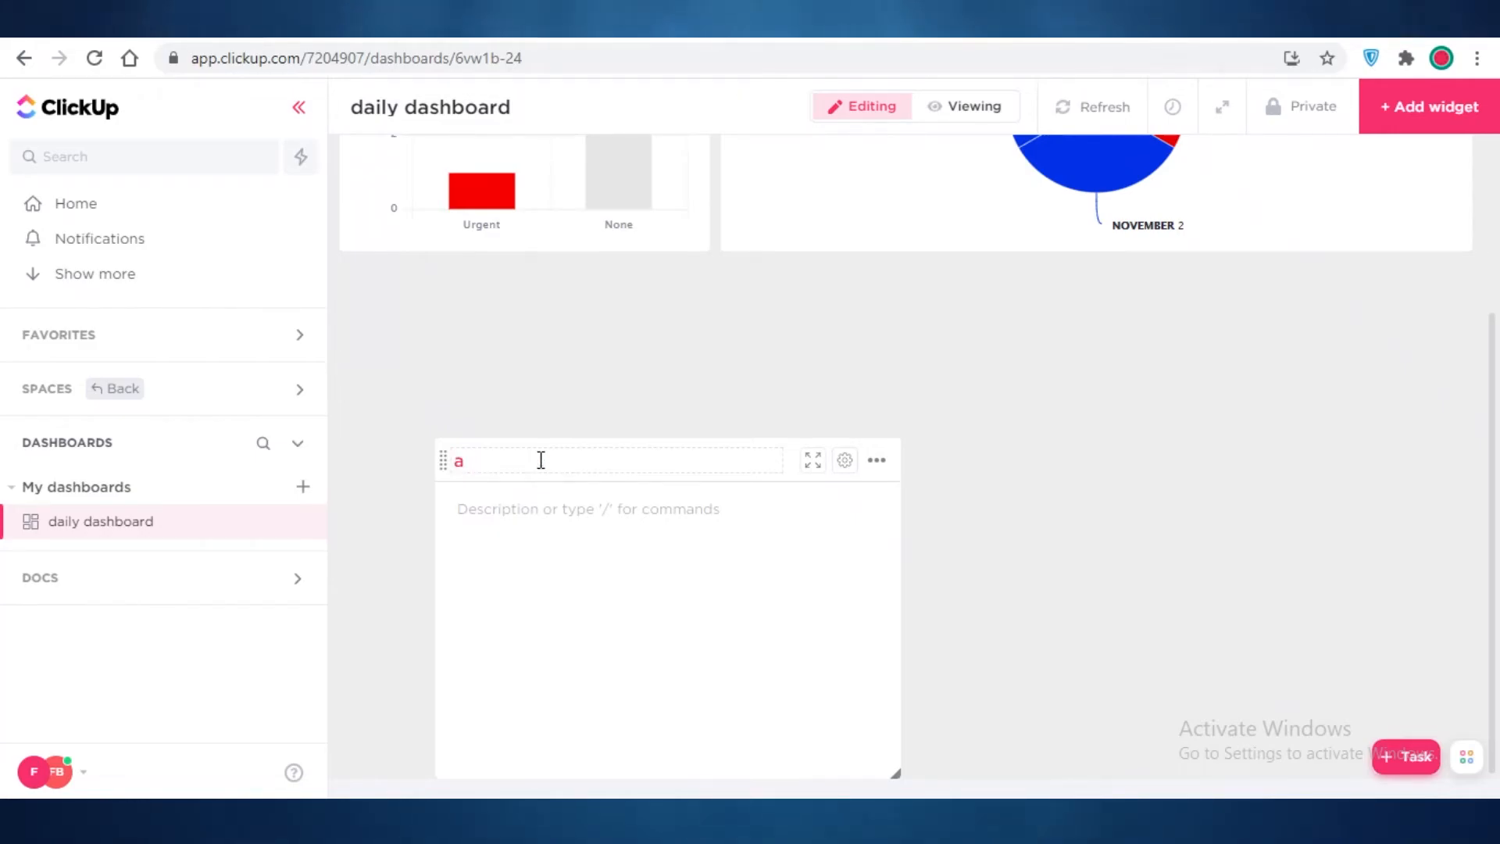
{"action": "type", "text": "co"}
{"action": "key", "text": "BackSpace"}
{"action": "key", "text": "BackSpace"}
{"action": "type", "text": "tips to improve"}
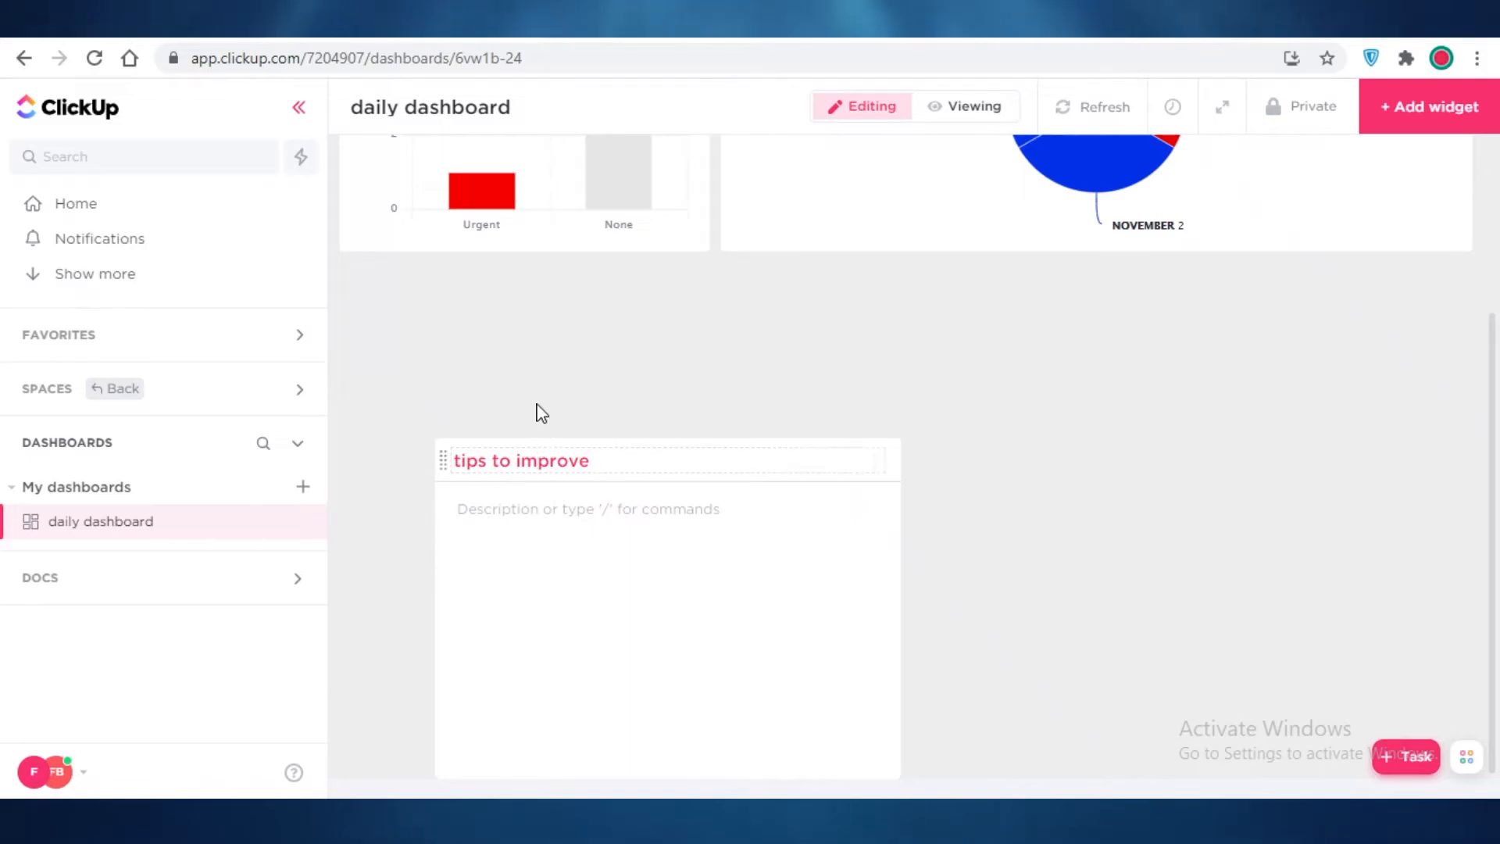
{"action": "left_click", "coordinate": [543, 369]}
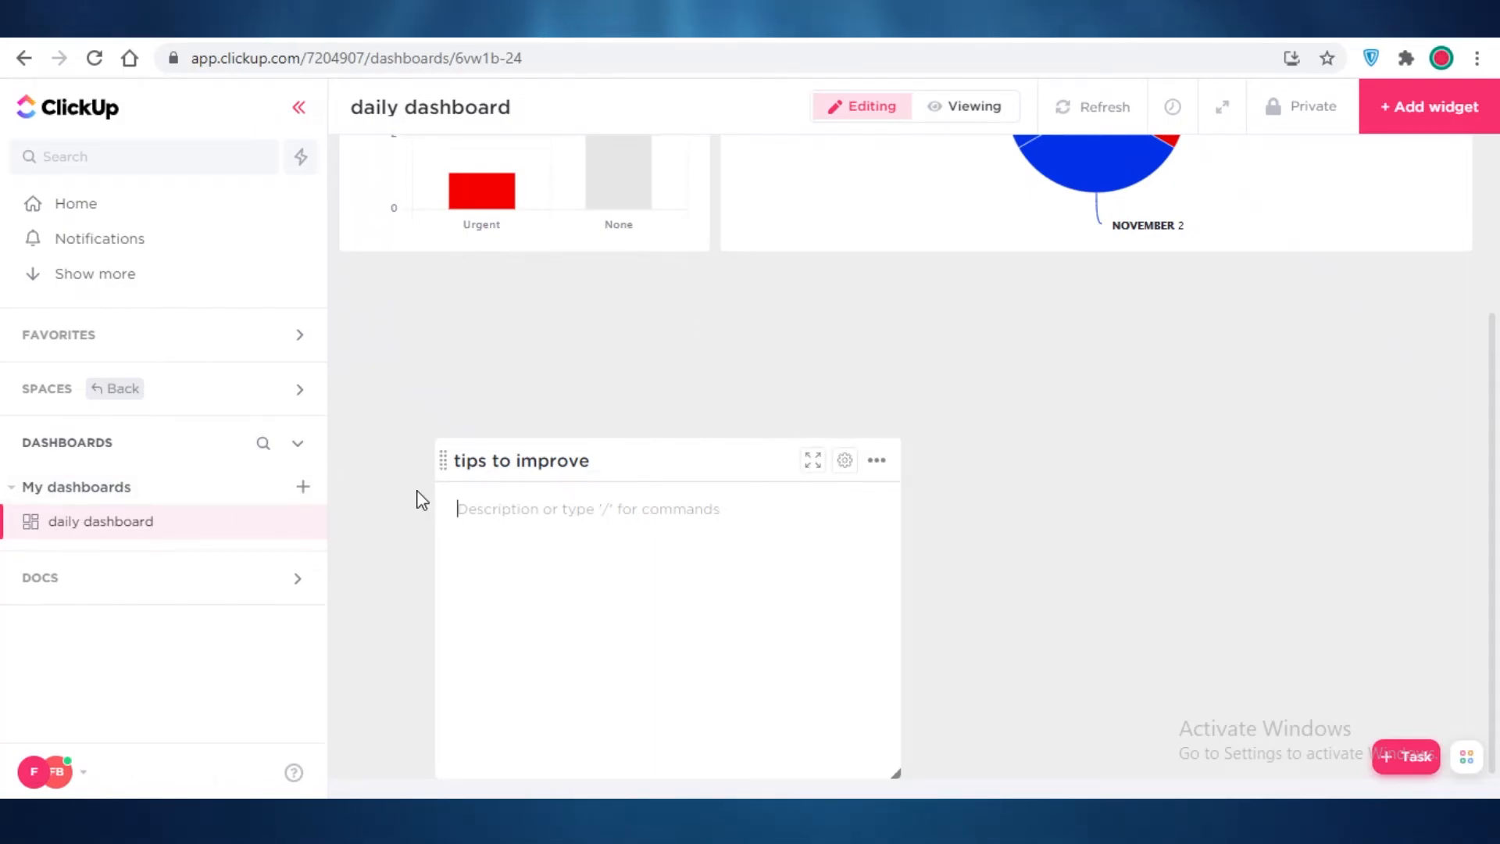
{"action": "scroll", "coordinate": [1133, 450], "scroll_direction": "up", "scroll_amount": 1}
{"action": "scroll", "coordinate": [1133, 449], "scroll_direction": "up", "scroll_amount": 3}
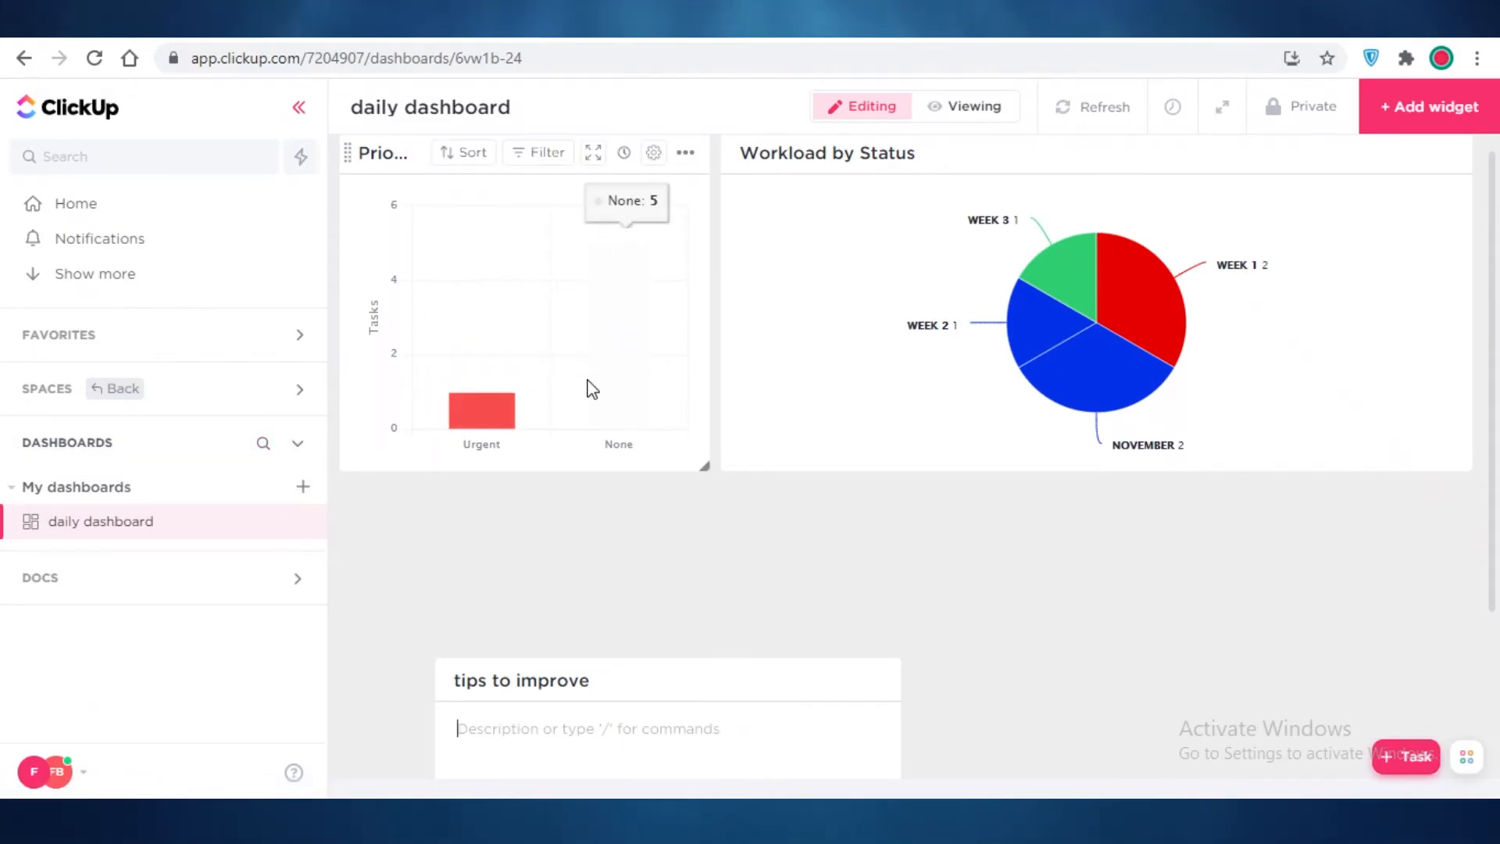
{"action": "scroll", "coordinate": [591, 375], "scroll_direction": "down", "scroll_amount": 3}
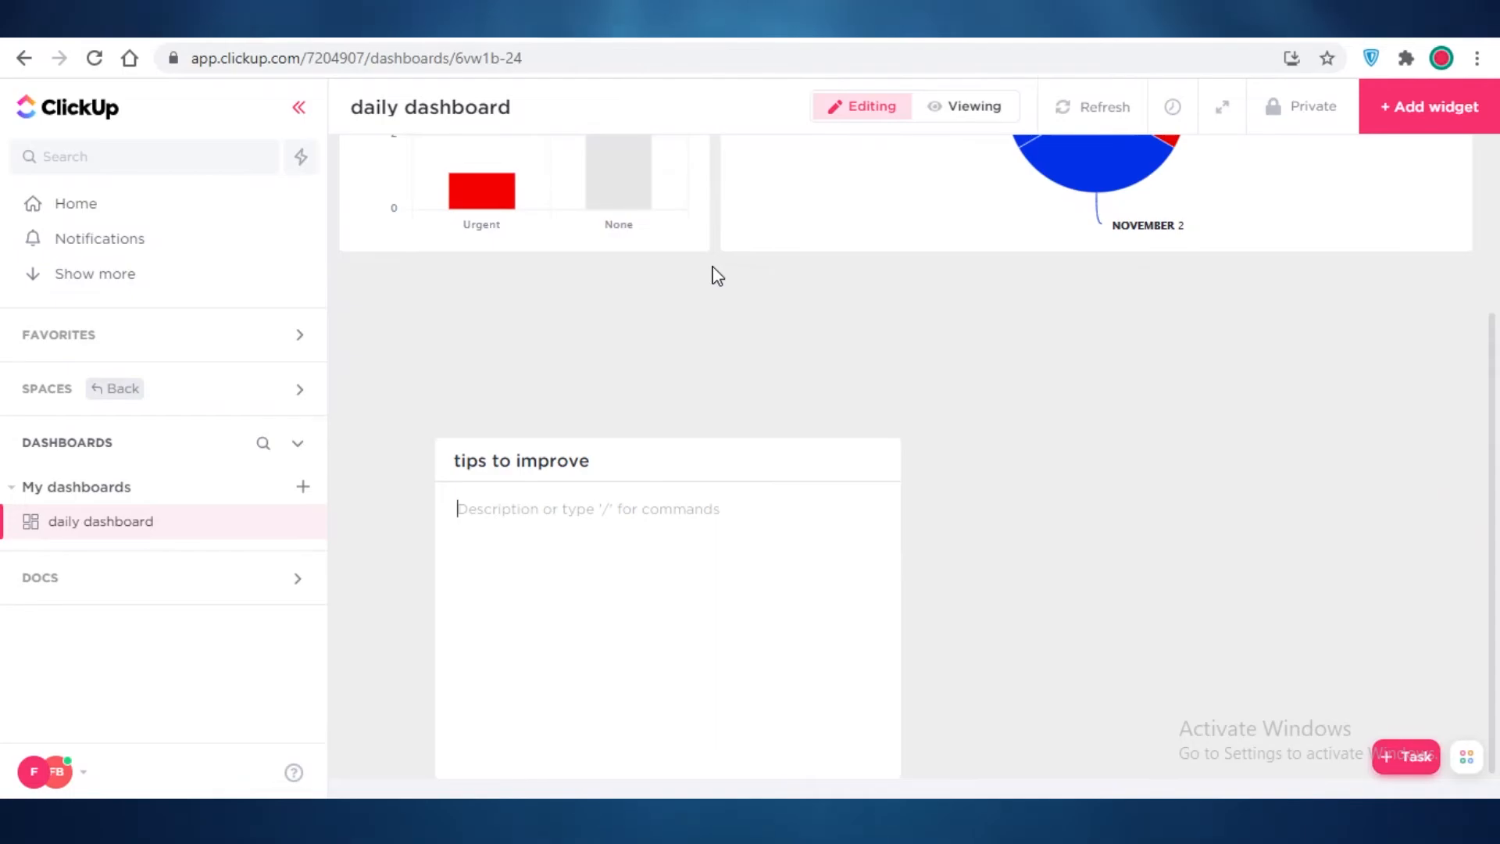
{"action": "scroll", "coordinate": [700, 245], "scroll_direction": "up", "scroll_amount": 3}
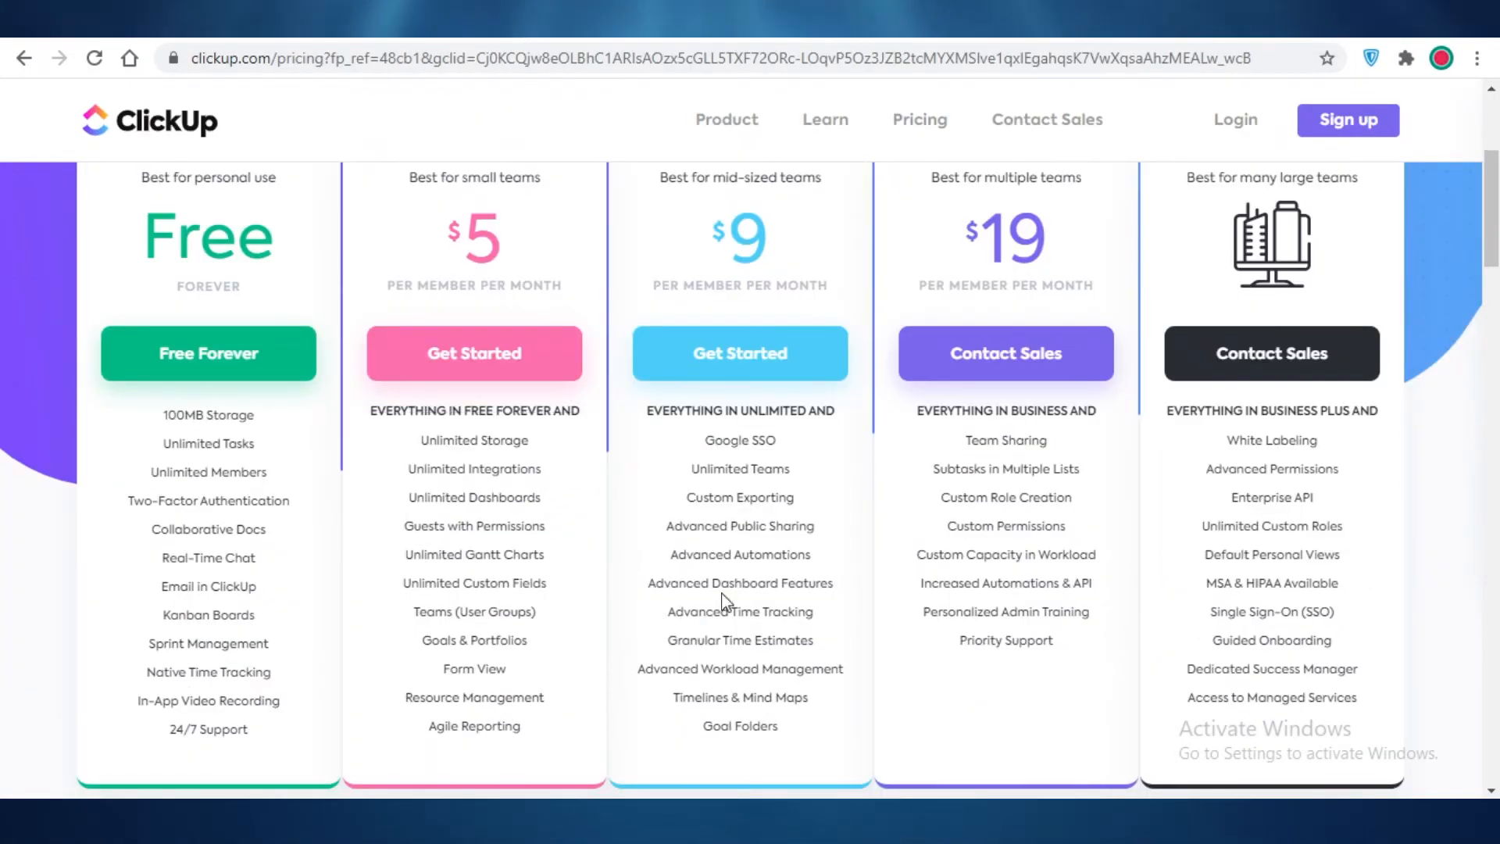
- Compare the plans on the ClickUp pricing page, including the Unlimited Dashboards and Advanced Dashboard Features descriptions
{"action": "scroll", "coordinate": [812, 293], "scroll_direction": "up", "scroll_amount": 3}
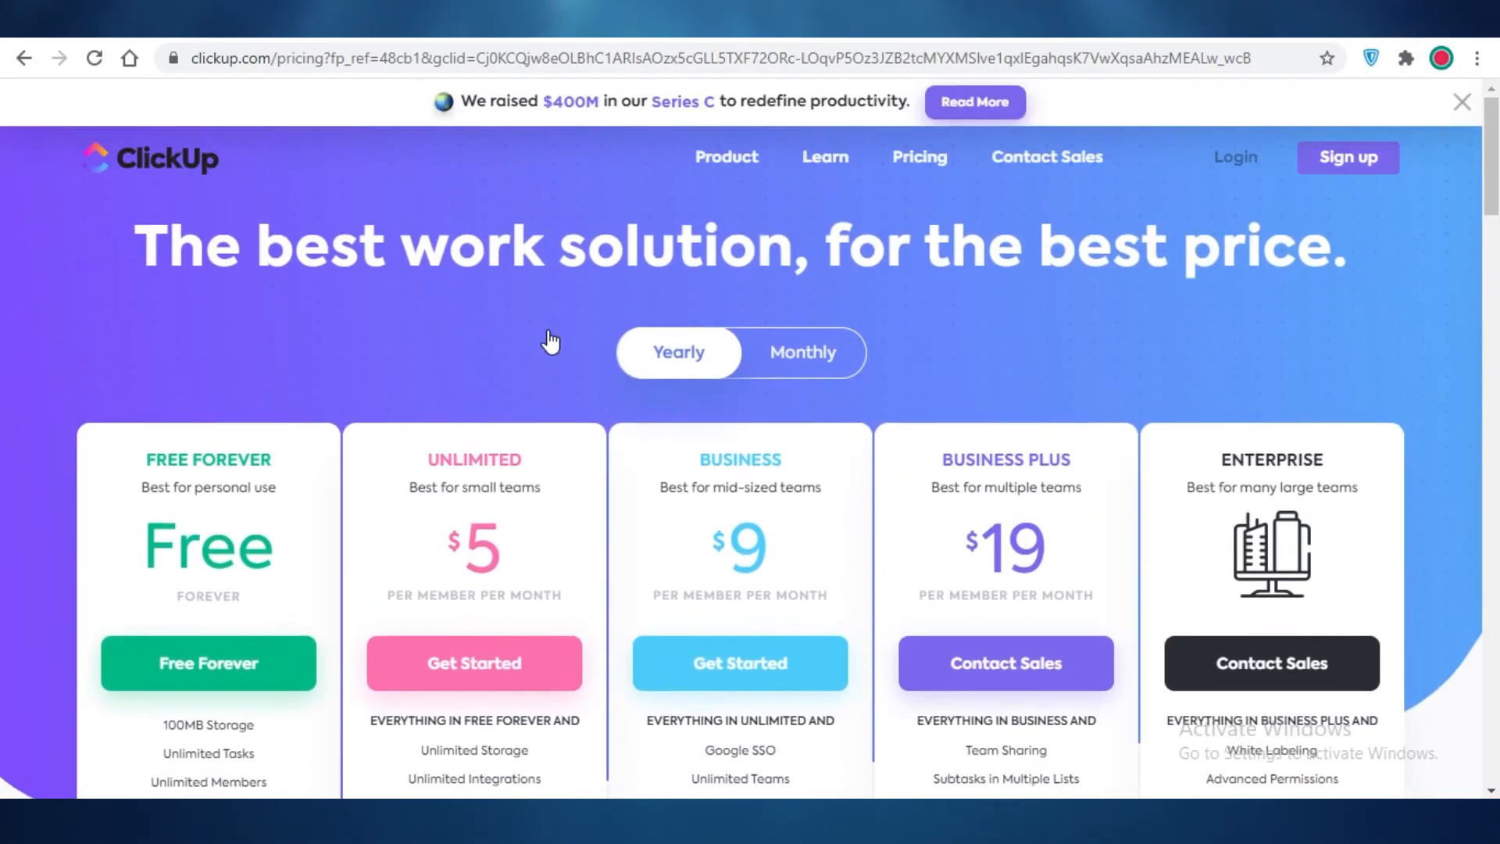
{"action": "scroll", "coordinate": [430, 487], "scroll_direction": "down", "scroll_amount": 2}
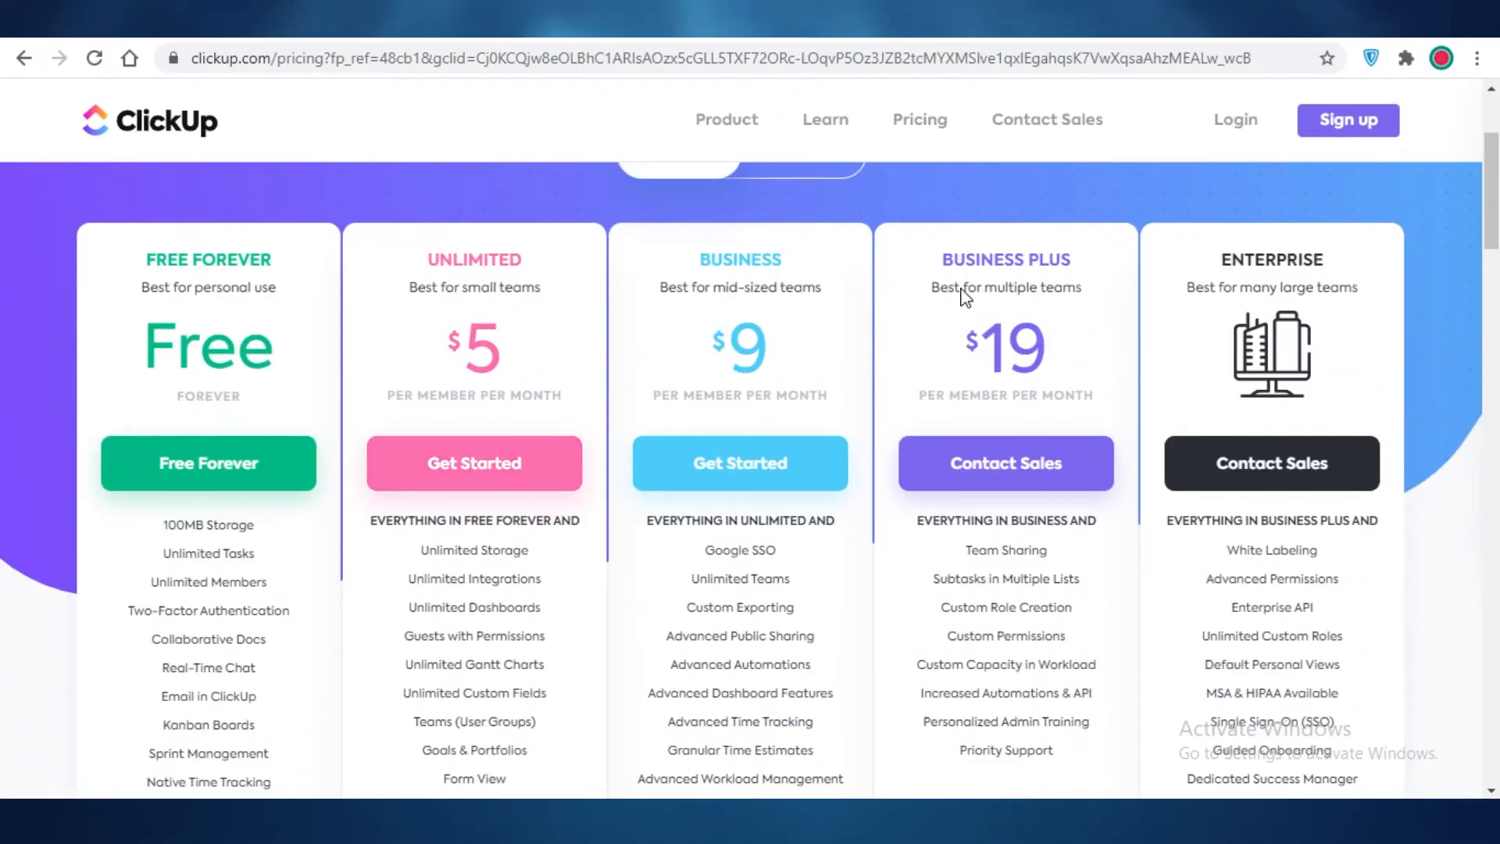
{"action": "scroll", "coordinate": [899, 293], "scroll_direction": "down", "scroll_amount": 1}
{"action": "scroll", "coordinate": [547, 328], "scroll_direction": "up", "scroll_amount": 1}
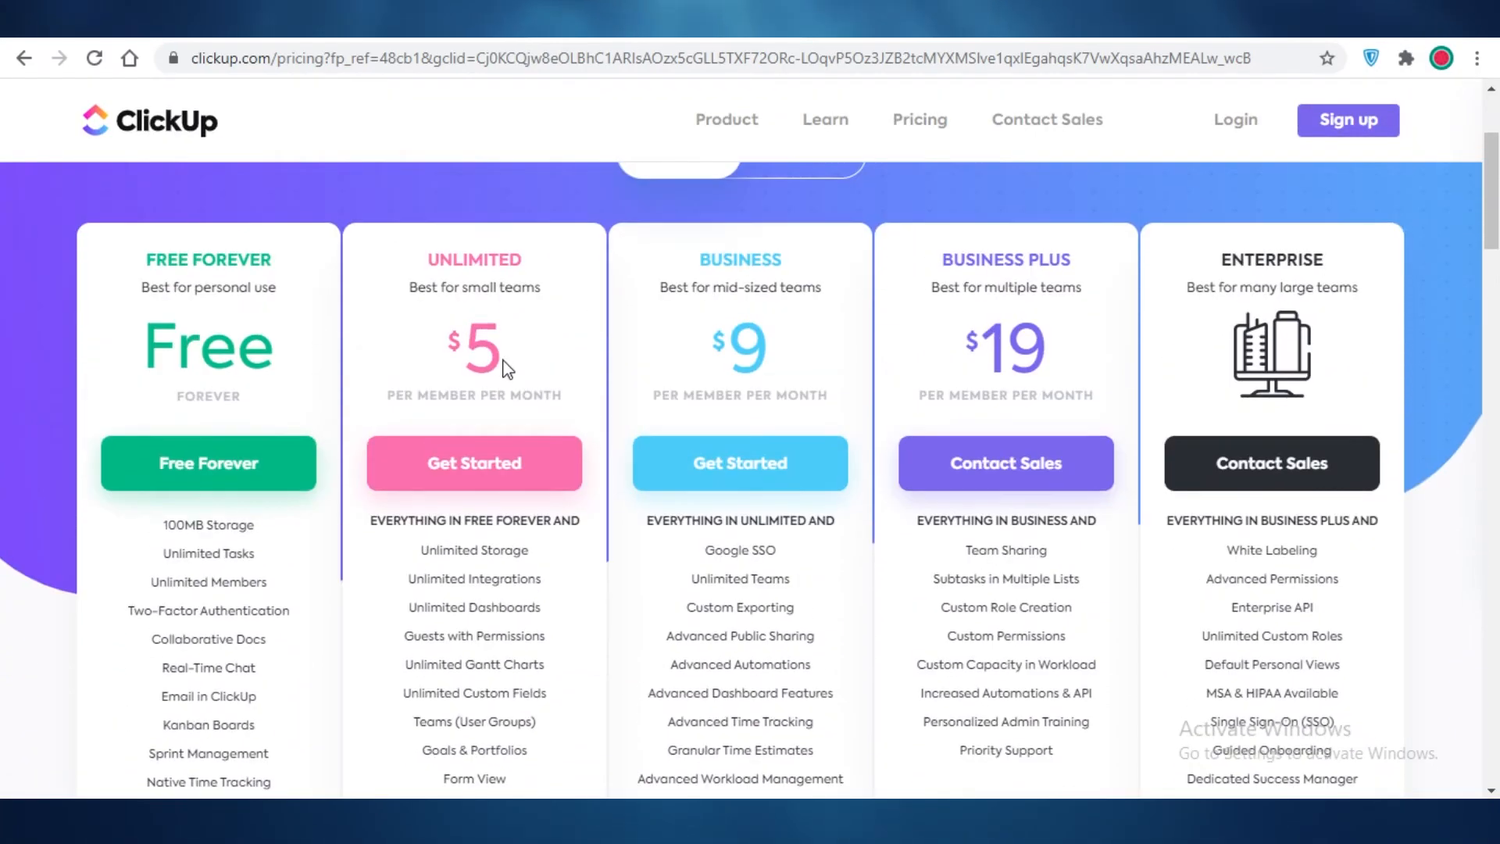
{"action": "scroll", "coordinate": [457, 316], "scroll_direction": "down", "scroll_amount": 1}
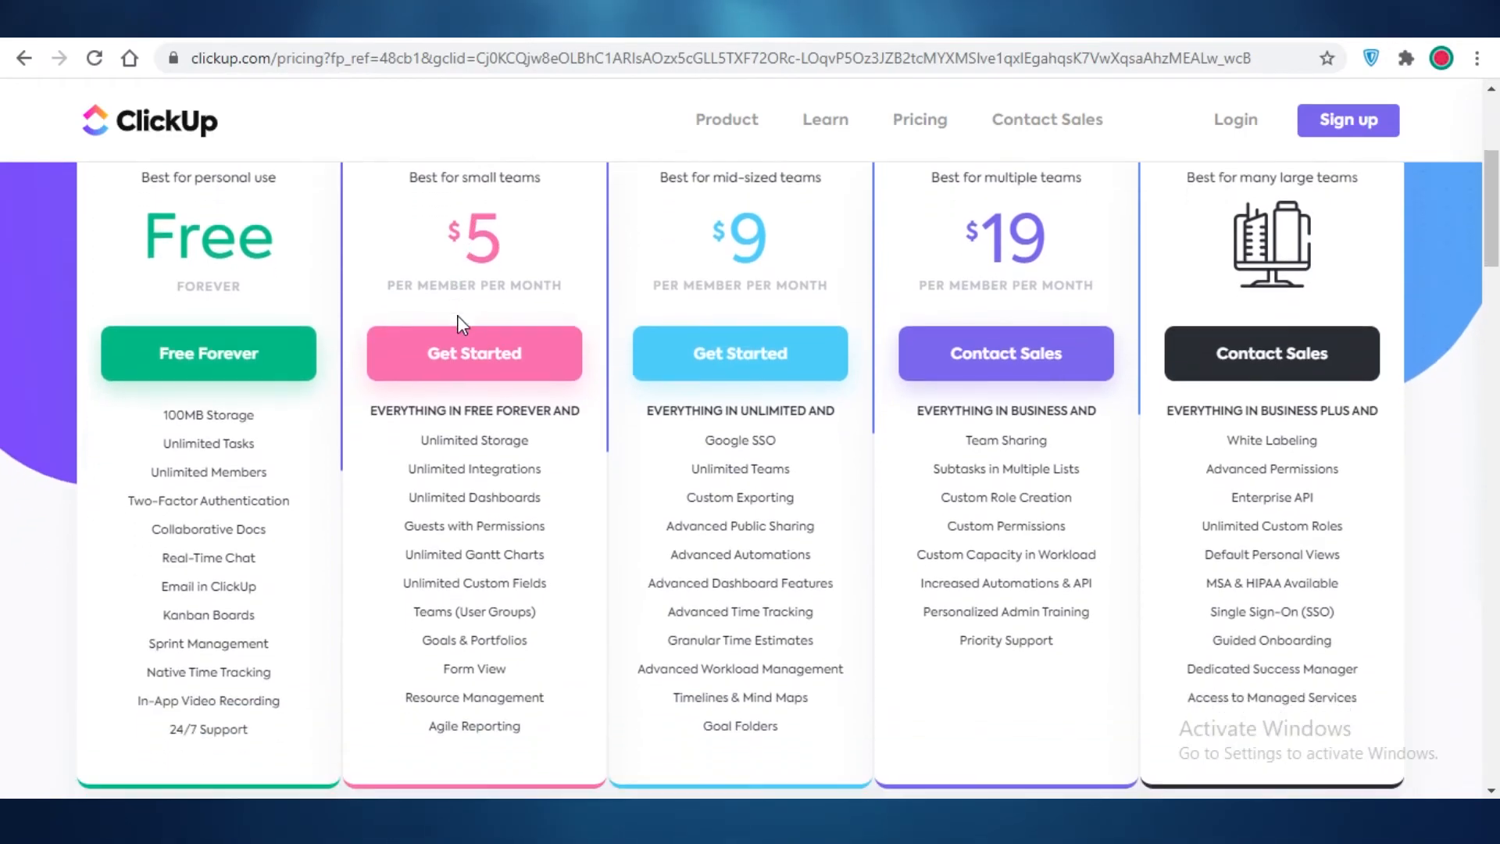
{"action": "mouse_move", "coordinate": [461, 504]}
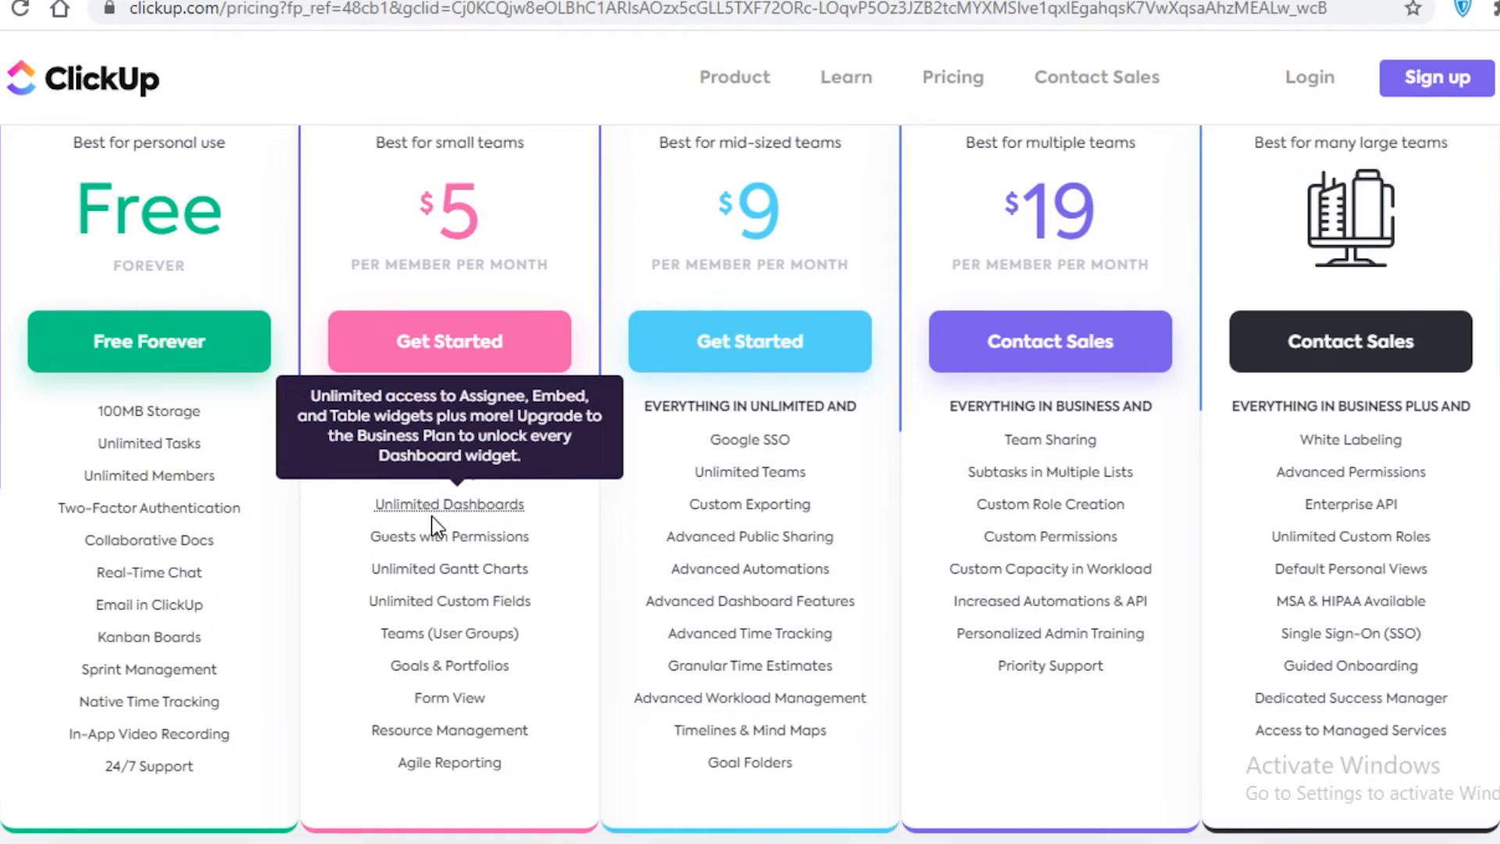
{"action": "scroll", "coordinate": [752, 598], "scroll_direction": "up", "scroll_amount": 3}
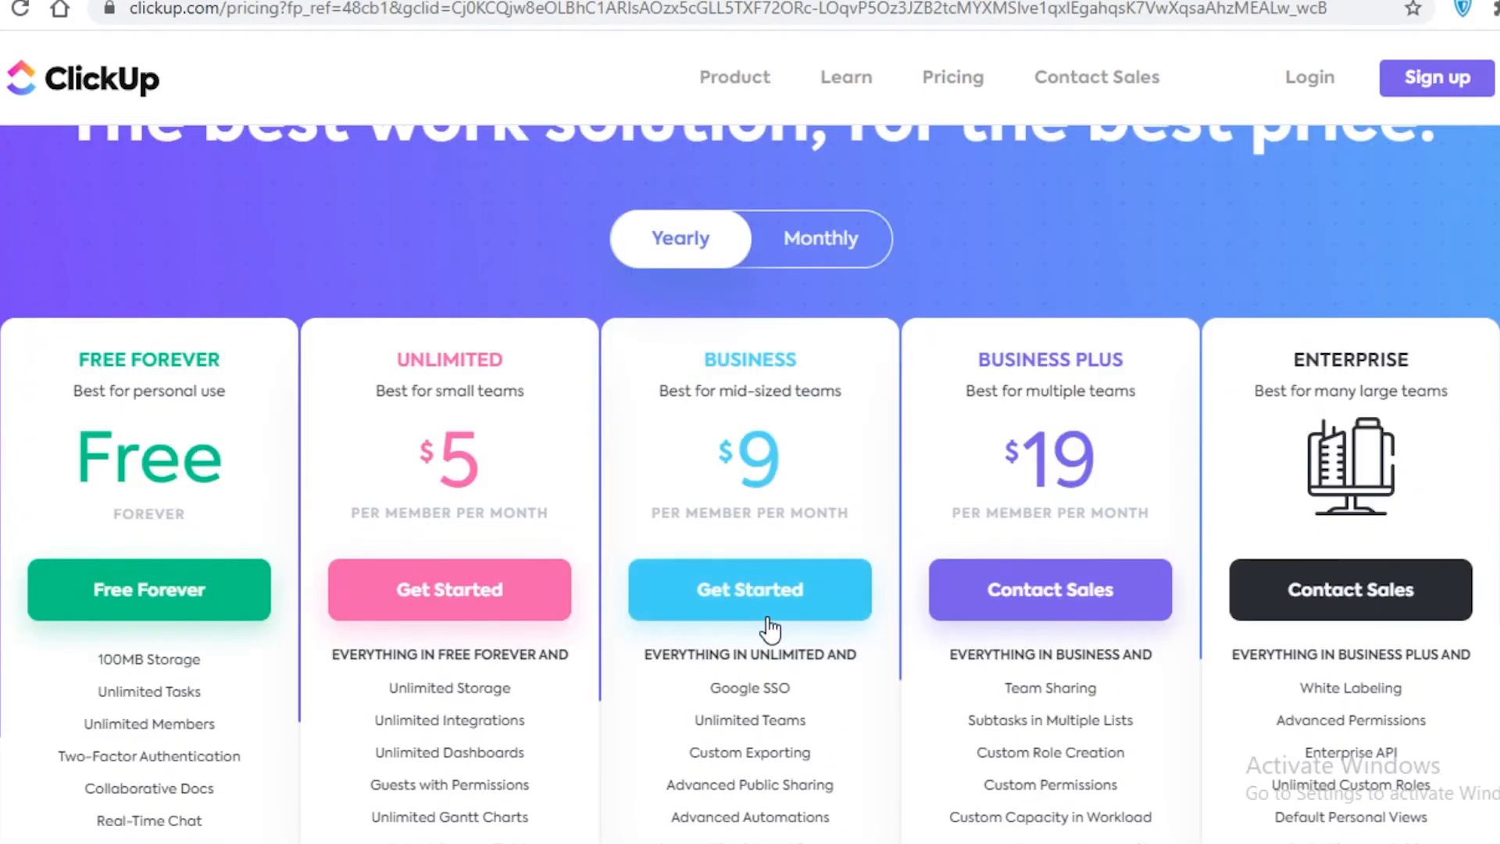
{"action": "scroll", "coordinate": [753, 598], "scroll_direction": "down", "scroll_amount": 7}
{"action": "scroll", "coordinate": [757, 218], "scroll_direction": "up", "scroll_amount": 3}
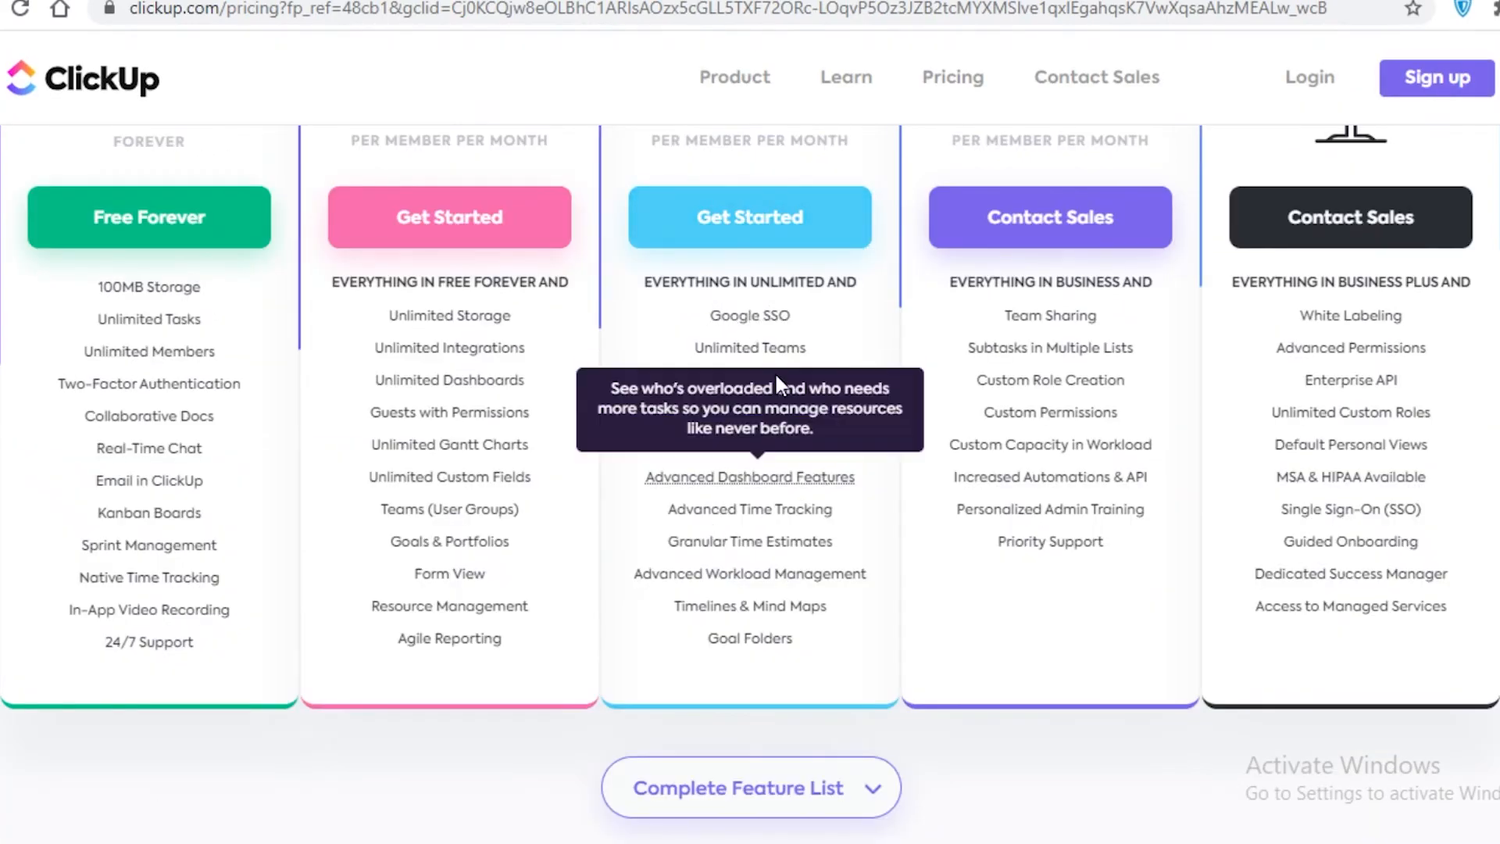
{"action": "scroll", "coordinate": [749, 534], "scroll_direction": "up", "scroll_amount": 2}
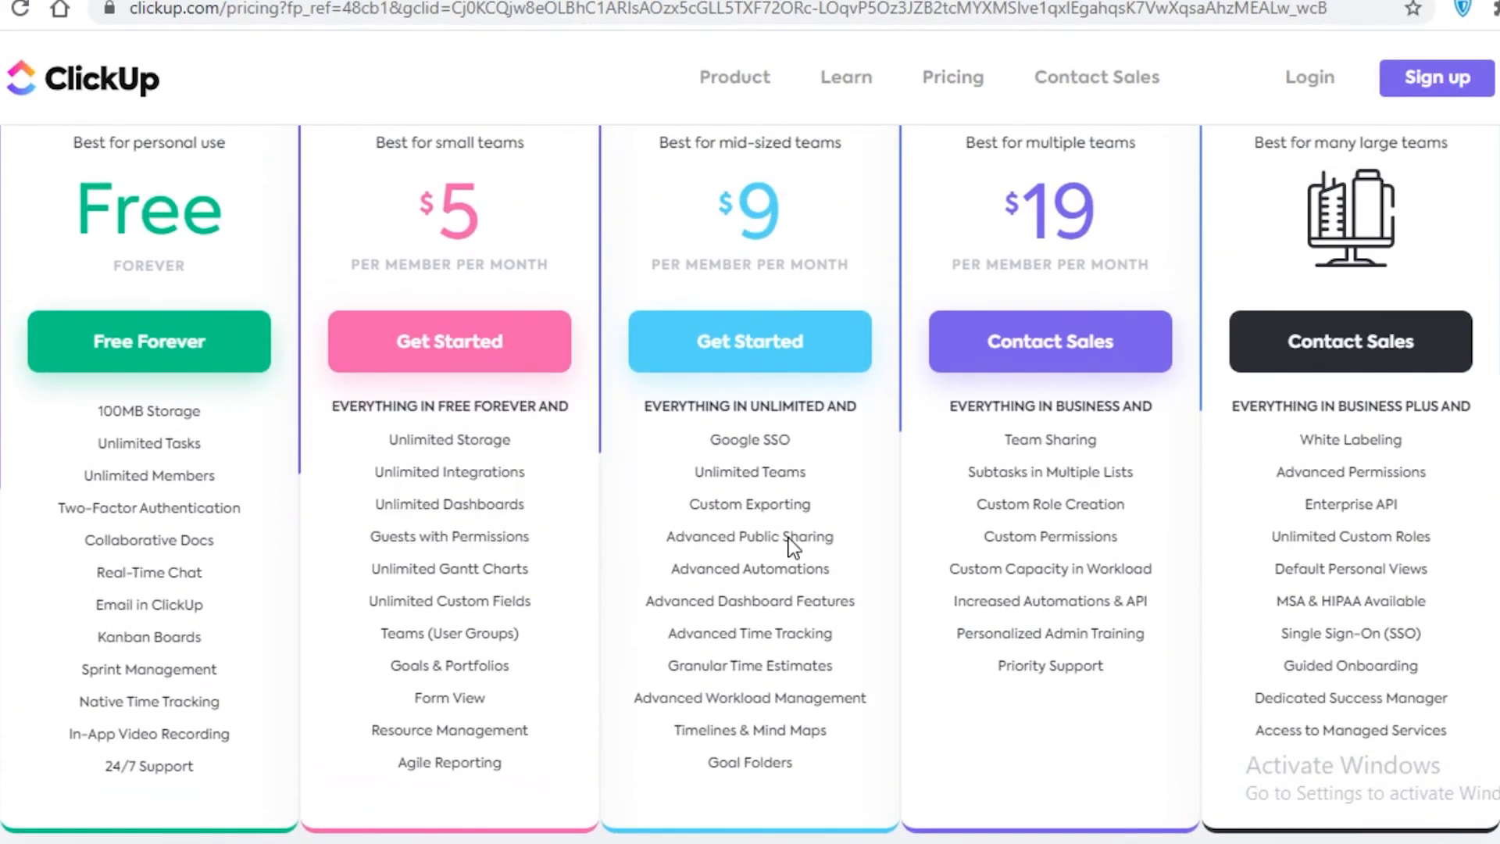
{"action": "scroll", "coordinate": [876, 352], "scroll_direction": "up", "scroll_amount": 3}
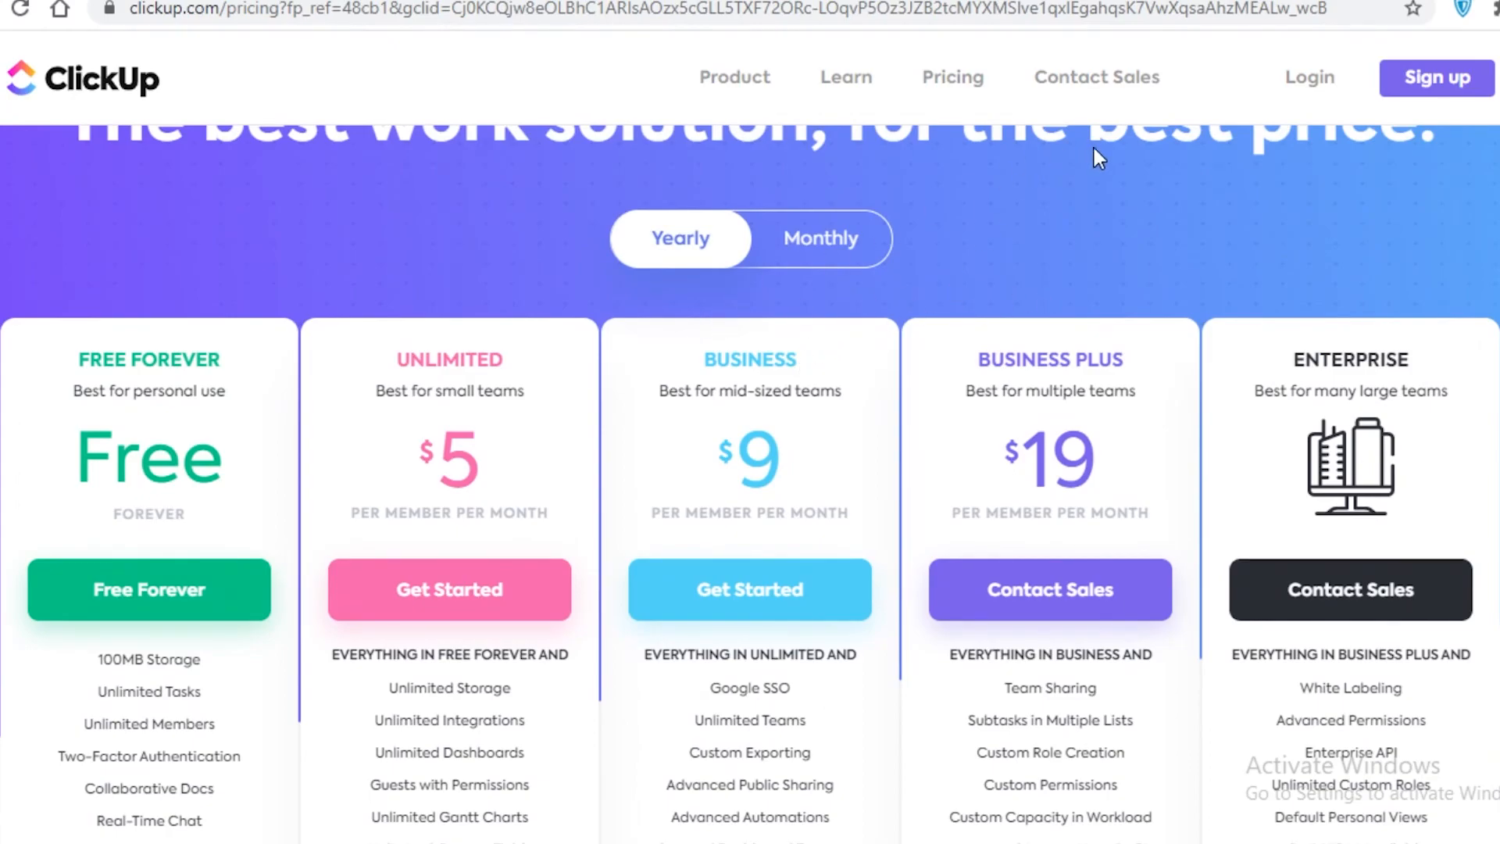
{"action": "scroll", "coordinate": [1122, 227], "scroll_direction": "down", "scroll_amount": 3}
{"action": "scroll", "coordinate": [1086, 129], "scroll_direction": "up", "scroll_amount": 2}
{"action": "mouse_move", "coordinate": [851, 78]}
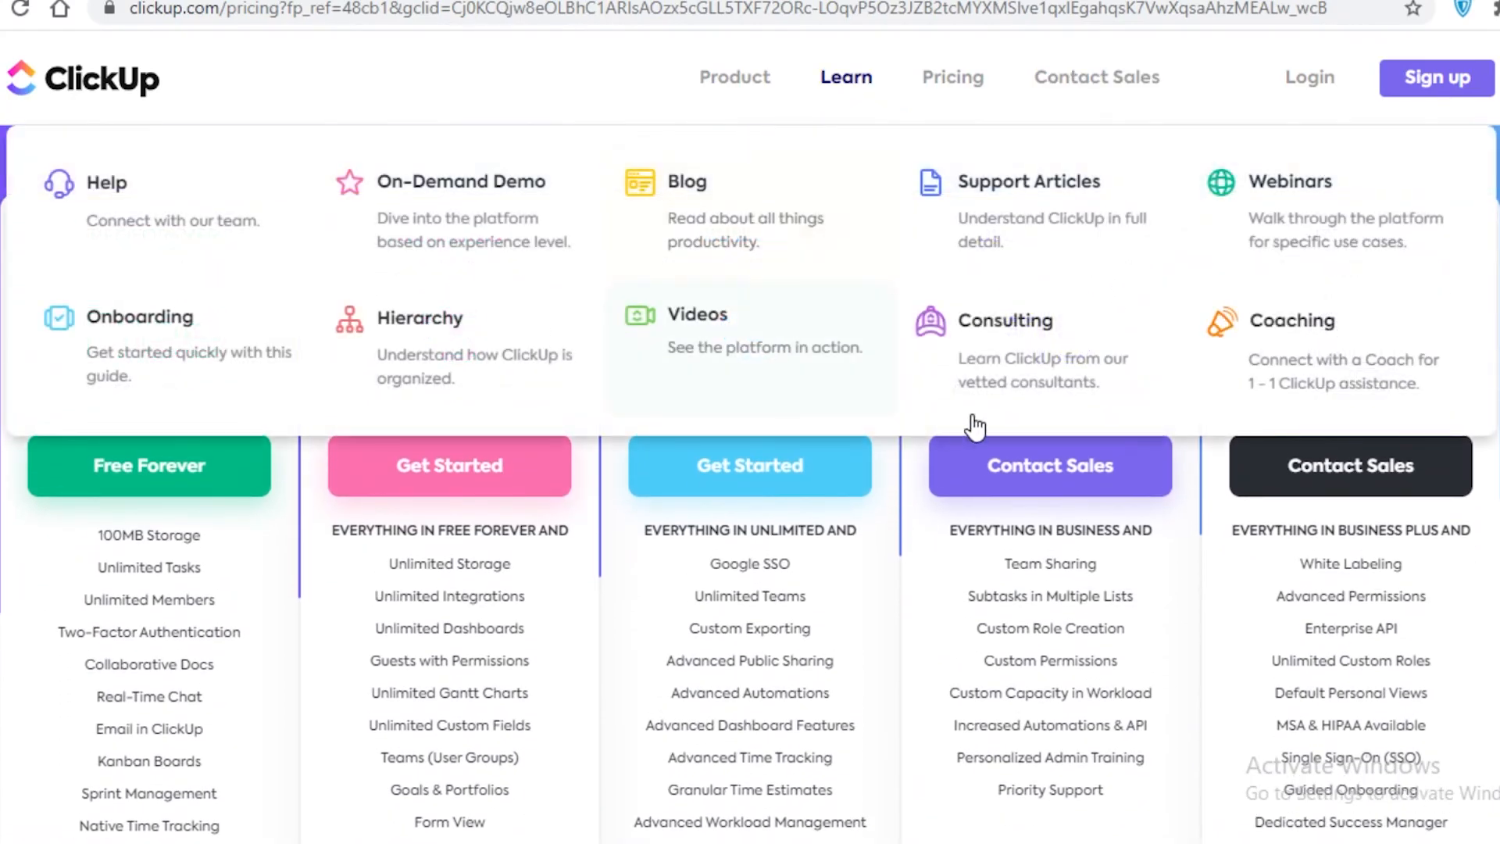